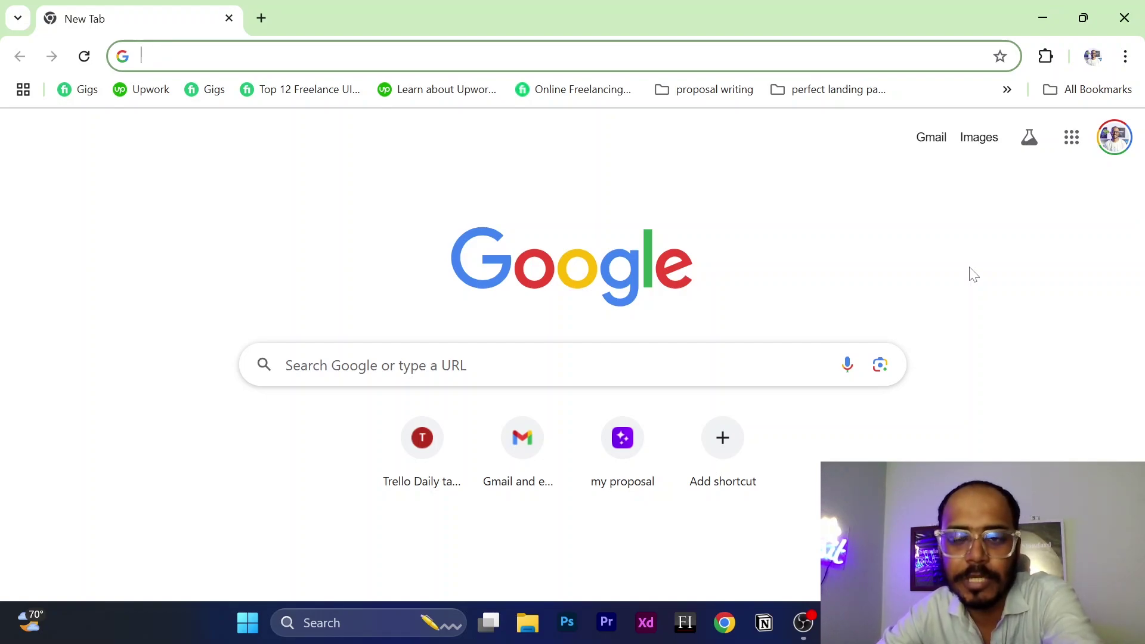
# Step: Search Google for 'chat gpt' and open chatgpt.com from the results
pyautogui.click(763, 57)
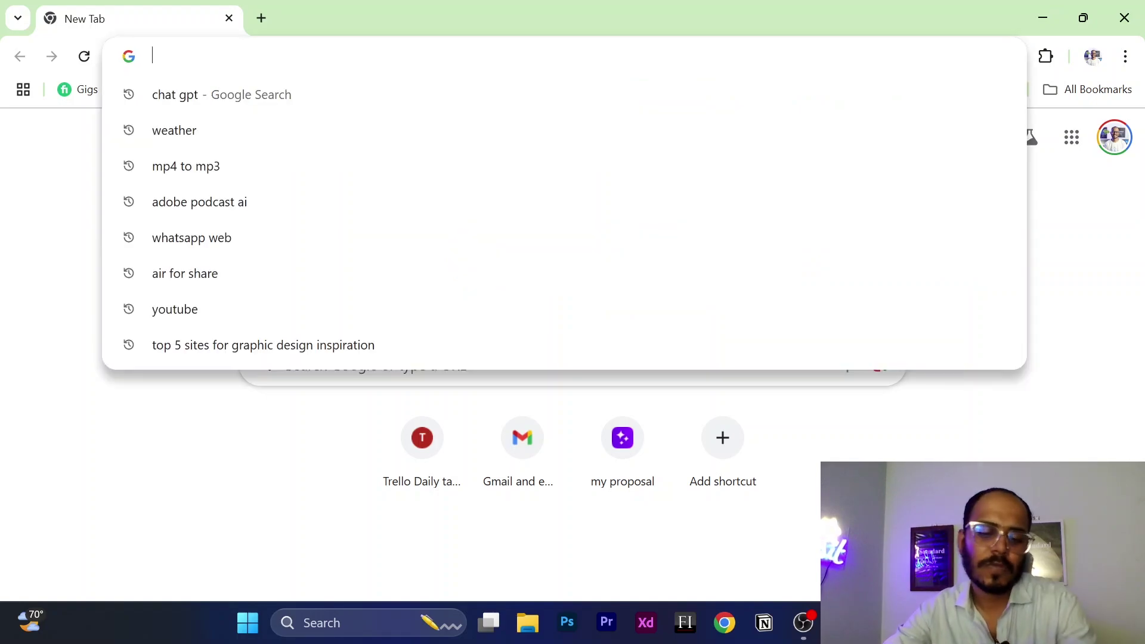
pyautogui.write('chat gpt')
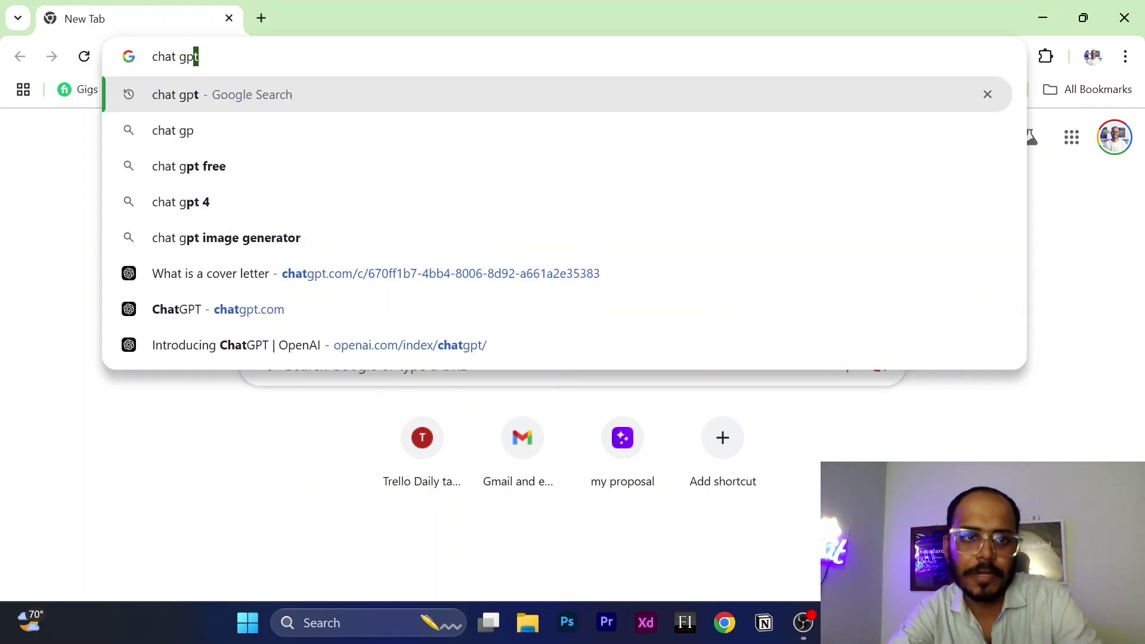
pyautogui.press('Return')
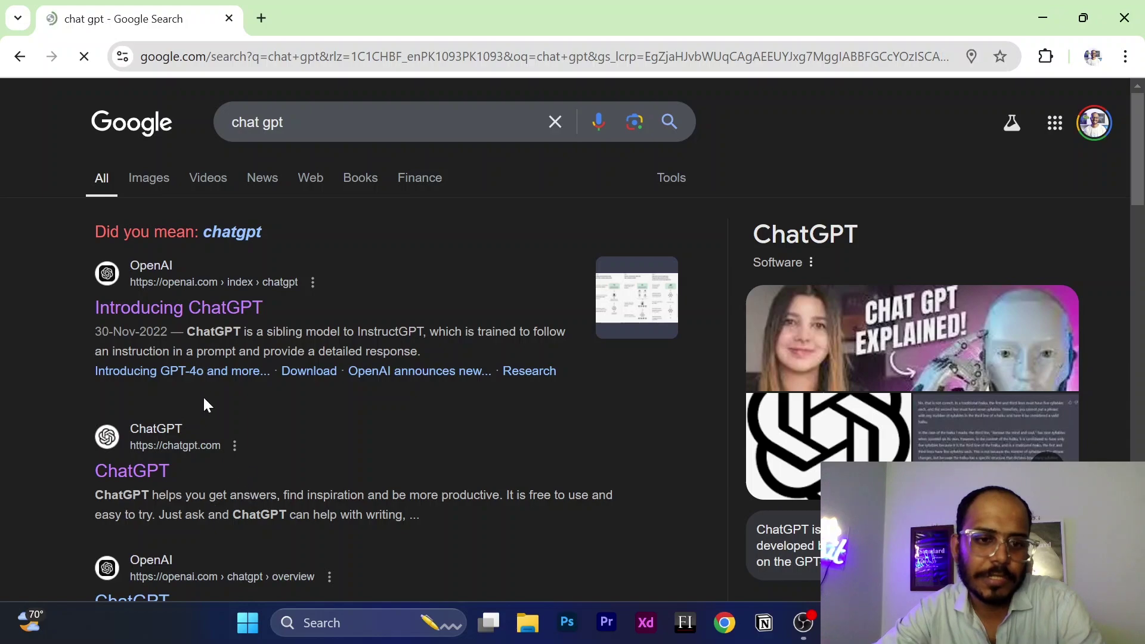
pyautogui.click(139, 479)
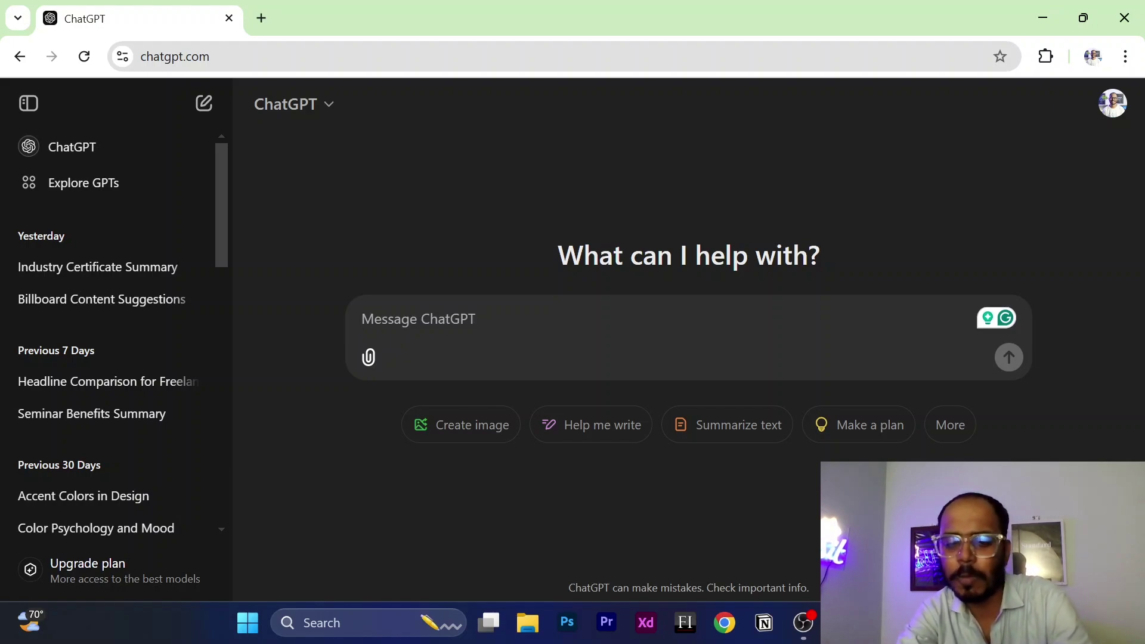
# Step: Send the greeting 'salam kia hal hai apk' and dismiss the Windows quick settings panel
pyautogui.write('s')
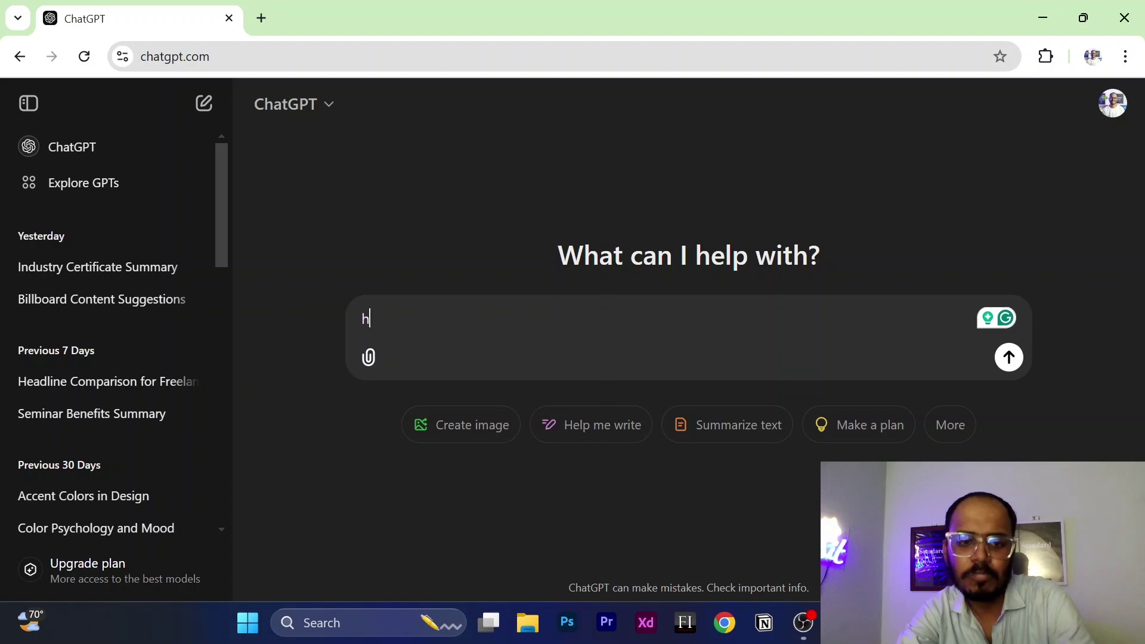
pyautogui.press('BackSpace')
pyautogui.write('salam k')
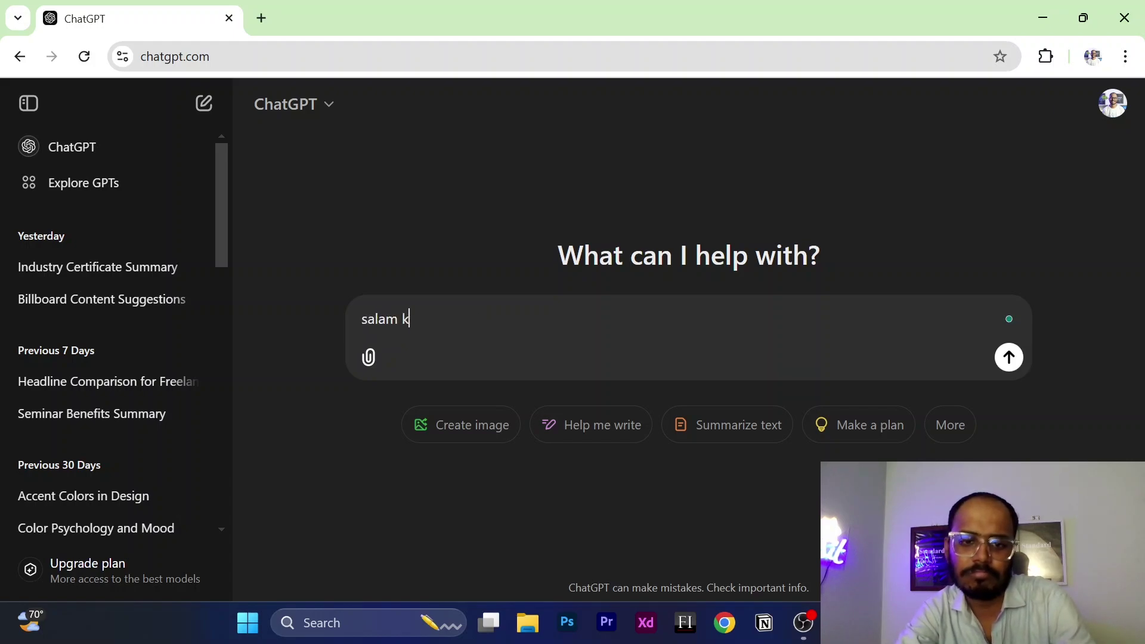
pyautogui.write('ia hal hai apk?')
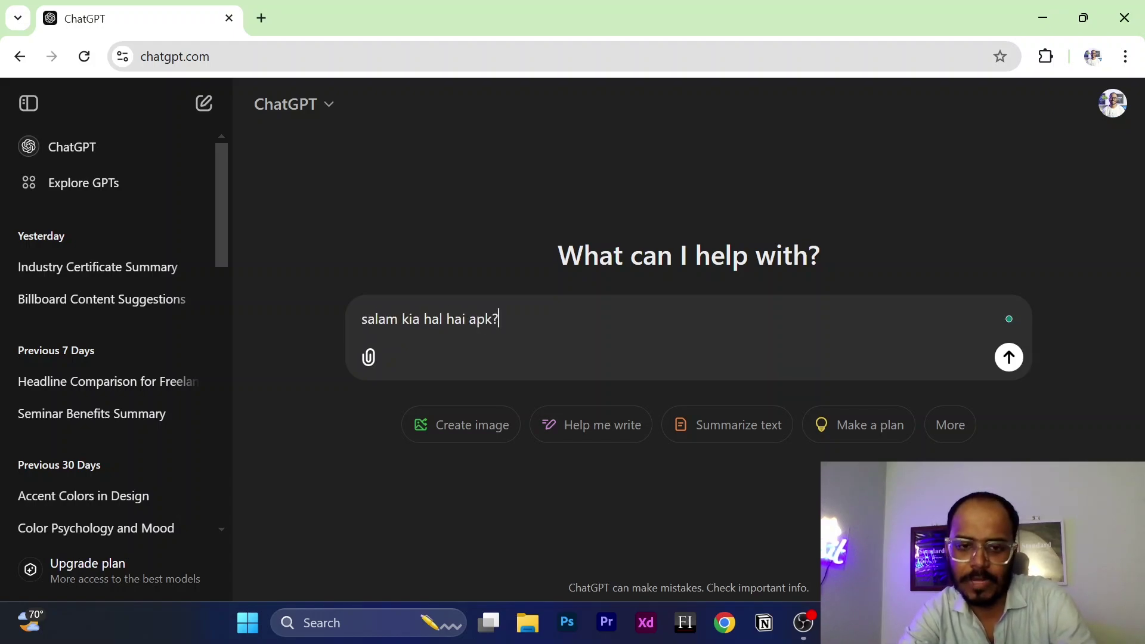
pyautogui.press('Return')
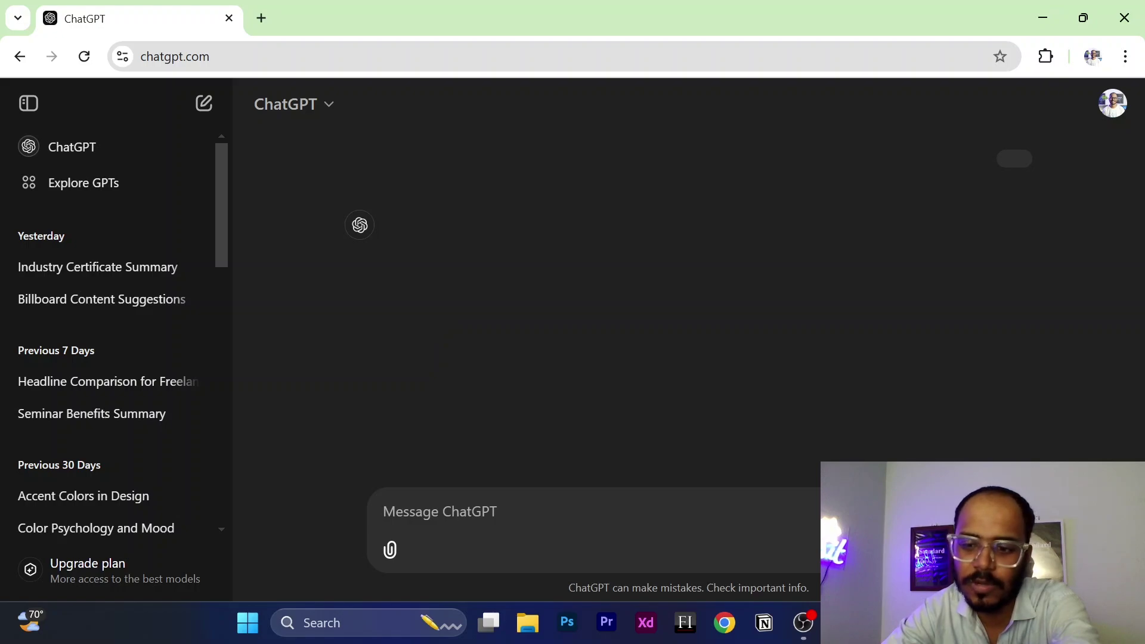
pyautogui.click(1014, 622)
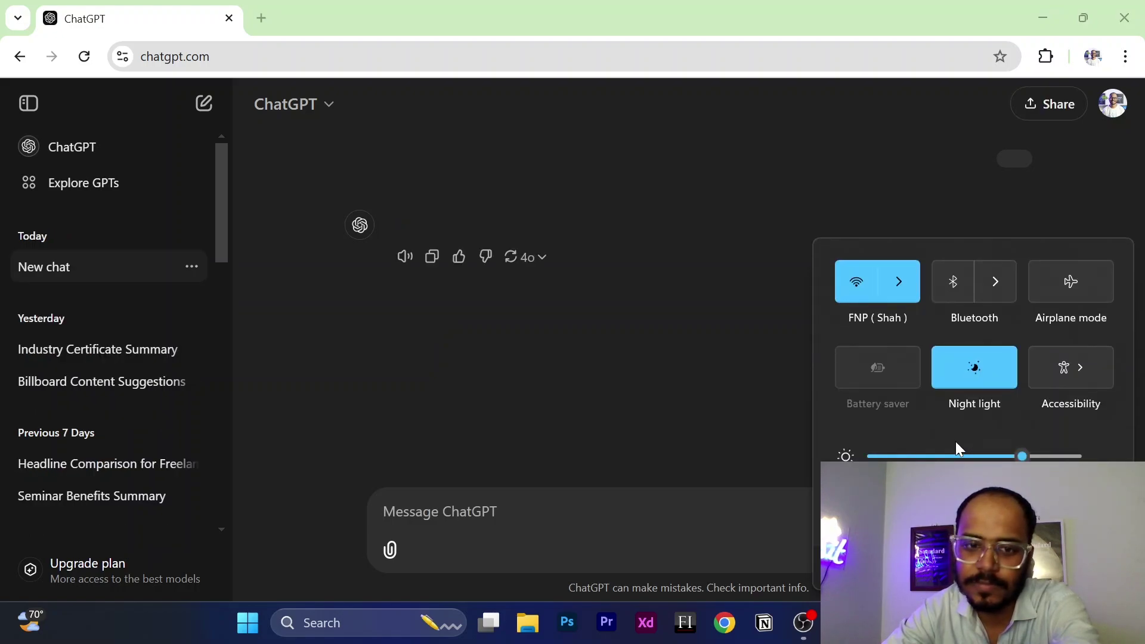
pyautogui.click(668, 350)
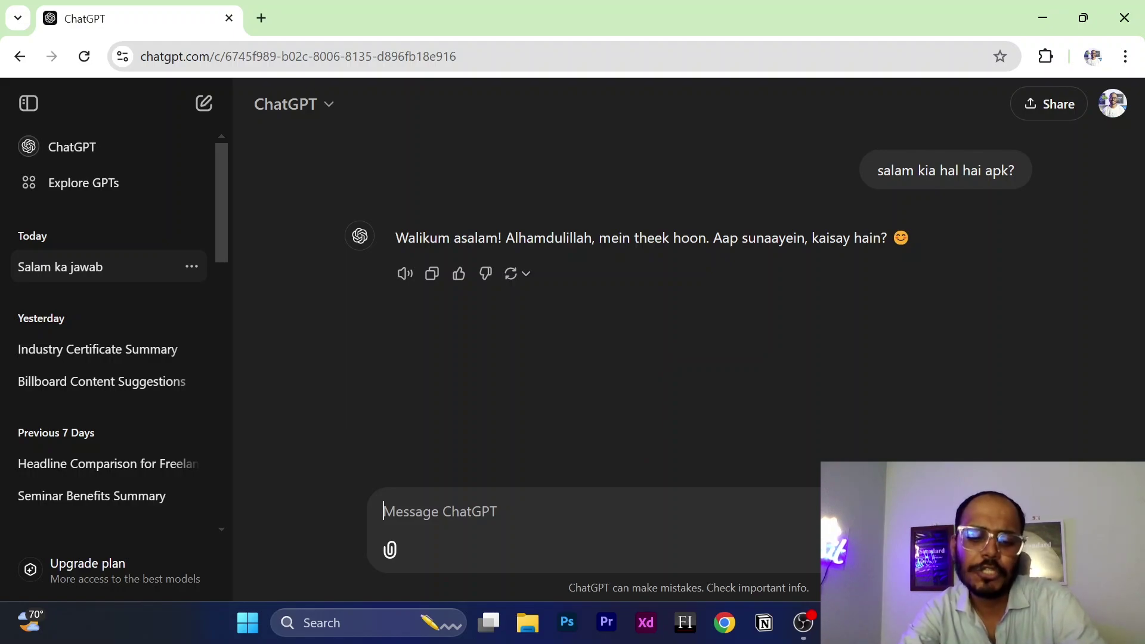
# Step: Send 'hi how are you please talk in english' so the assistant replies in English
pyautogui.write('hi how are ')
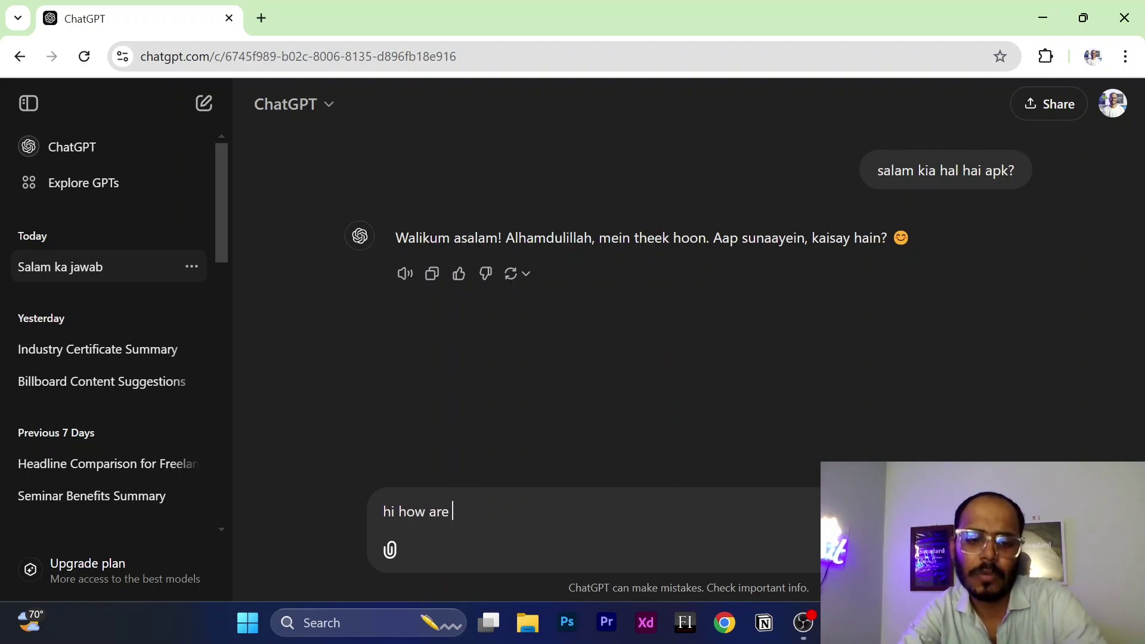
pyautogui.write('you please tak')
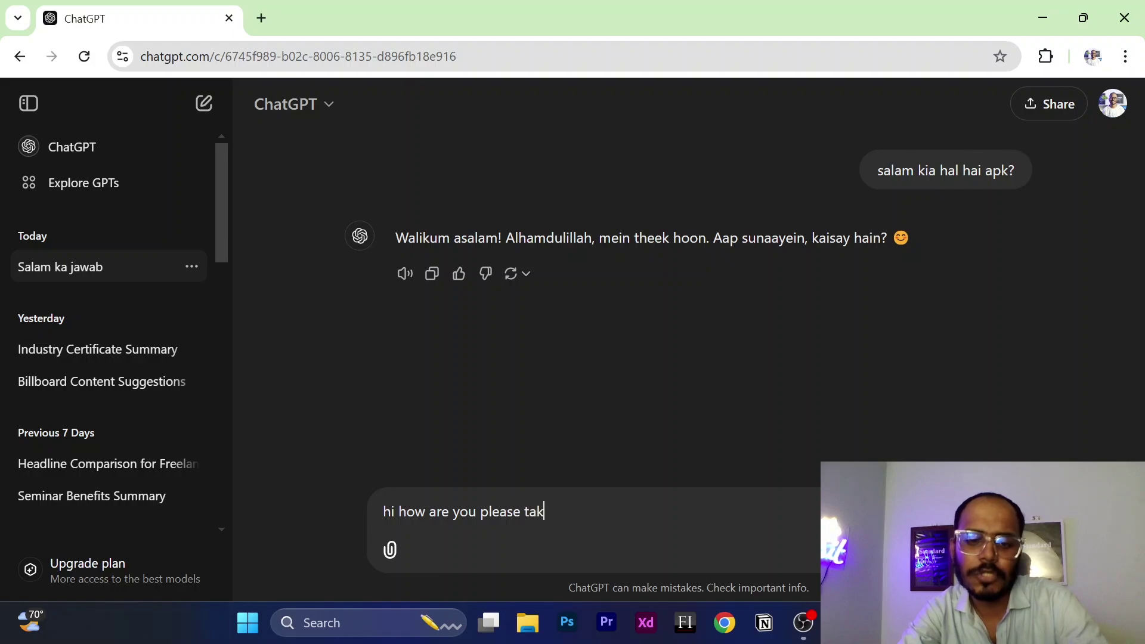
pyautogui.press('BackSpace')
pyautogui.write('lk in elgish')
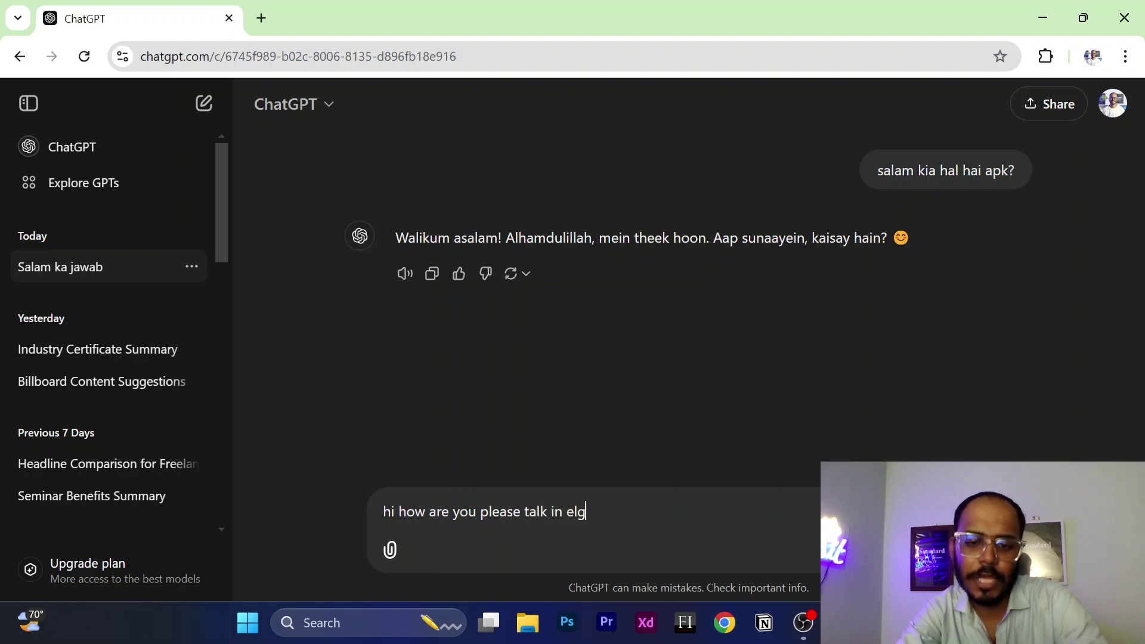
pyautogui.press('BackSpace')
pyautogui.press('BackSpace')
pyautogui.press('BackSpace')
pyautogui.press('BackSpace')
pyautogui.press('BackSpace')
pyautogui.write('nglish')
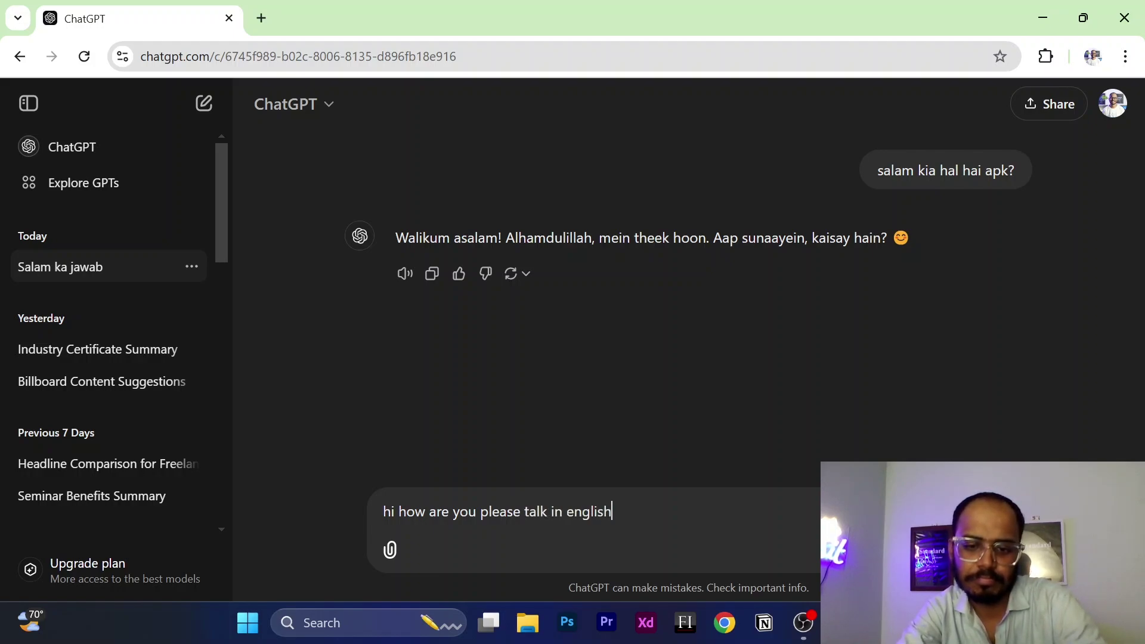
pyautogui.press('Return')
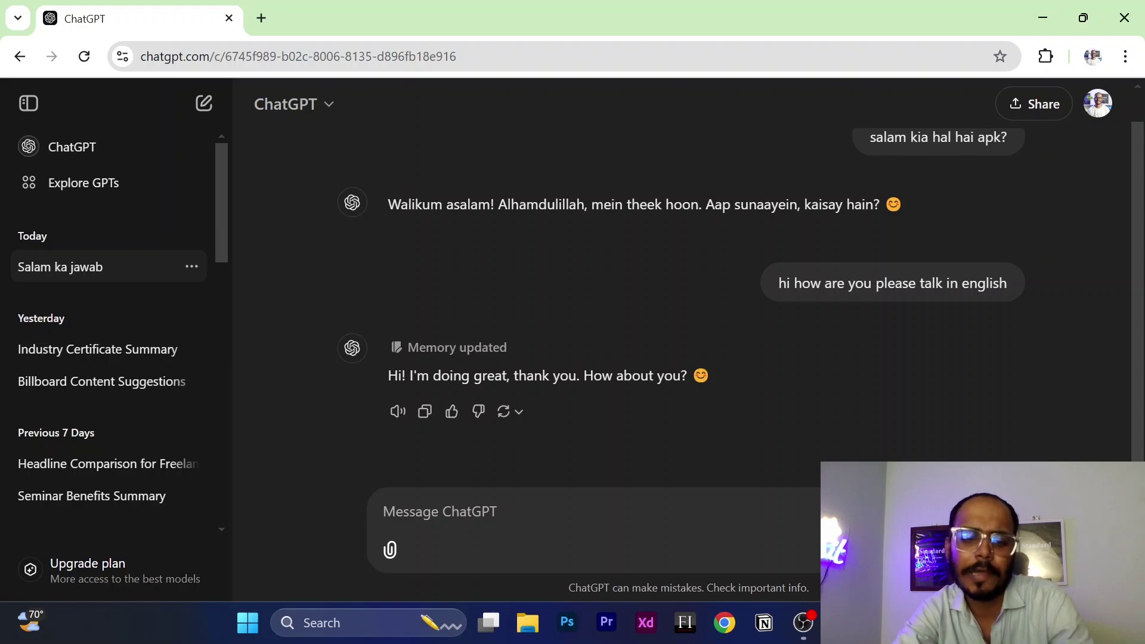
# Step: Type a Roman-Urdu request for an English essay about a best friend
pyautogui.write('acha ')
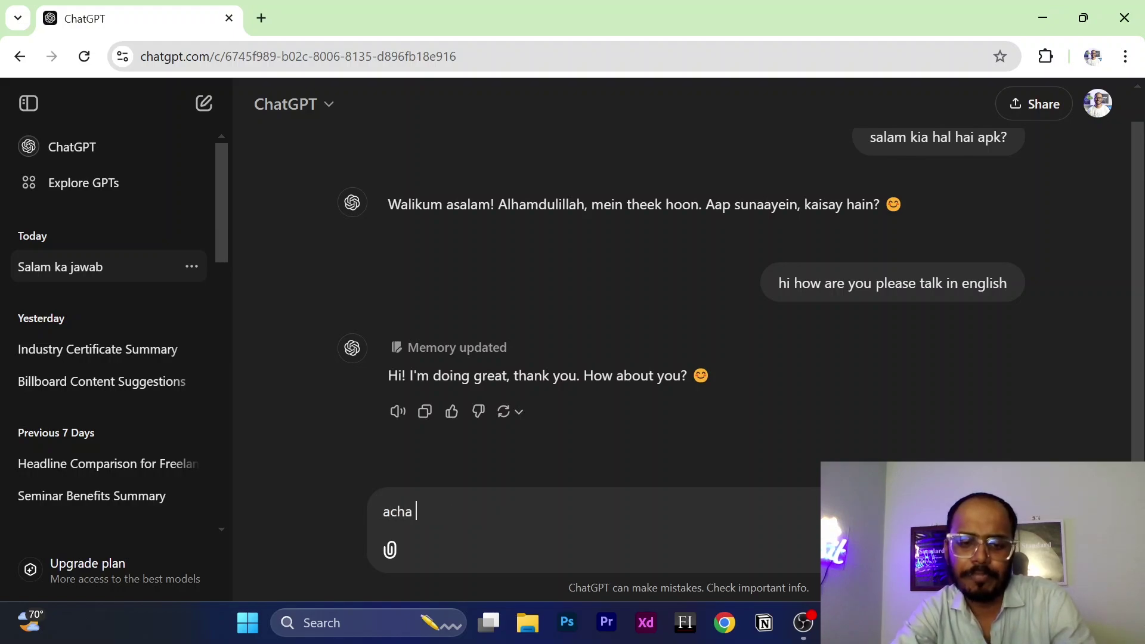
pyautogui.write('ap q ka')
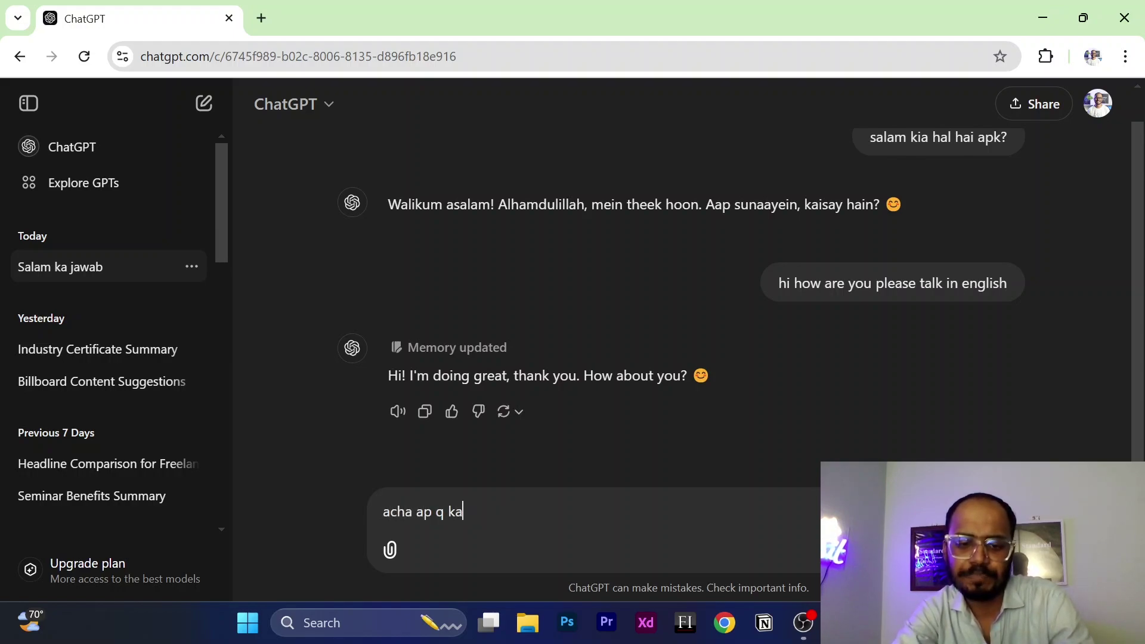
pyautogui.press('BackSpace')
pyautogui.press('BackSpace')
pyautogui.press('BackSpace')
pyautogui.press('BackSpace')
pyautogui.write('q')
pyautogui.press('BackSpace')
pyautogui.press('BackSpace')
pyautogui.write('1 k')
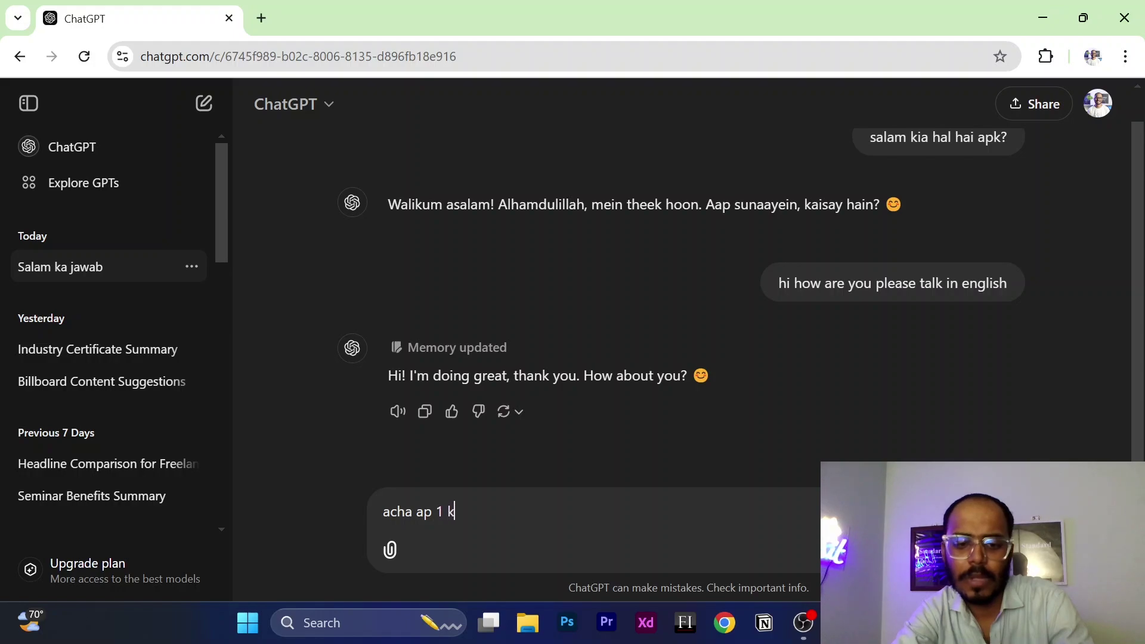
pyautogui.write('am kare ap na m')
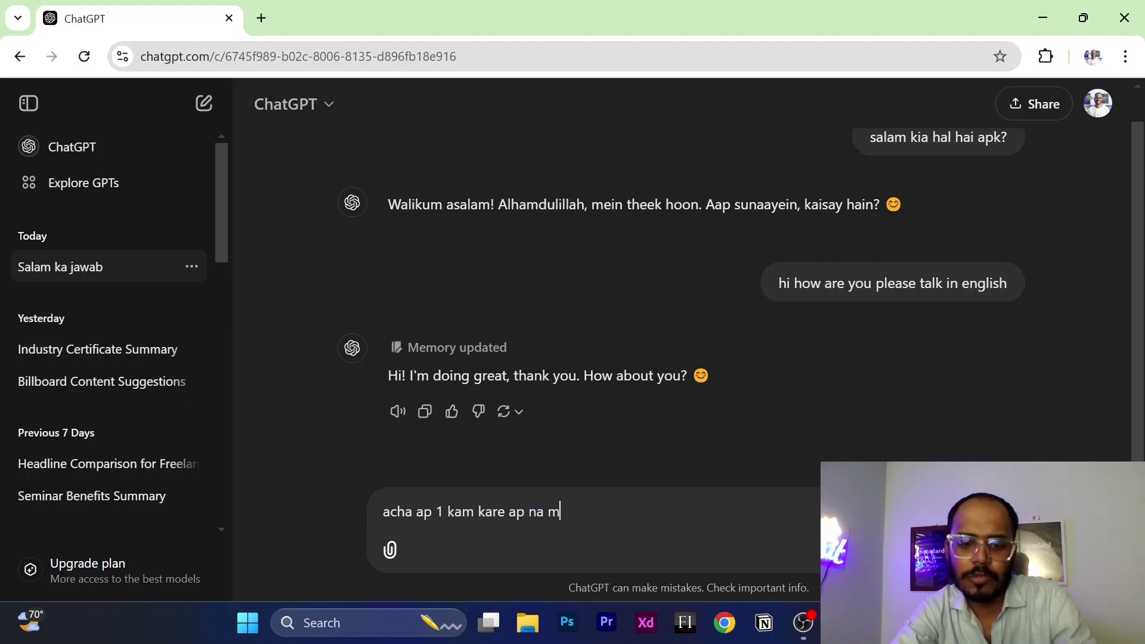
pyautogui.write('uje 1 eng')
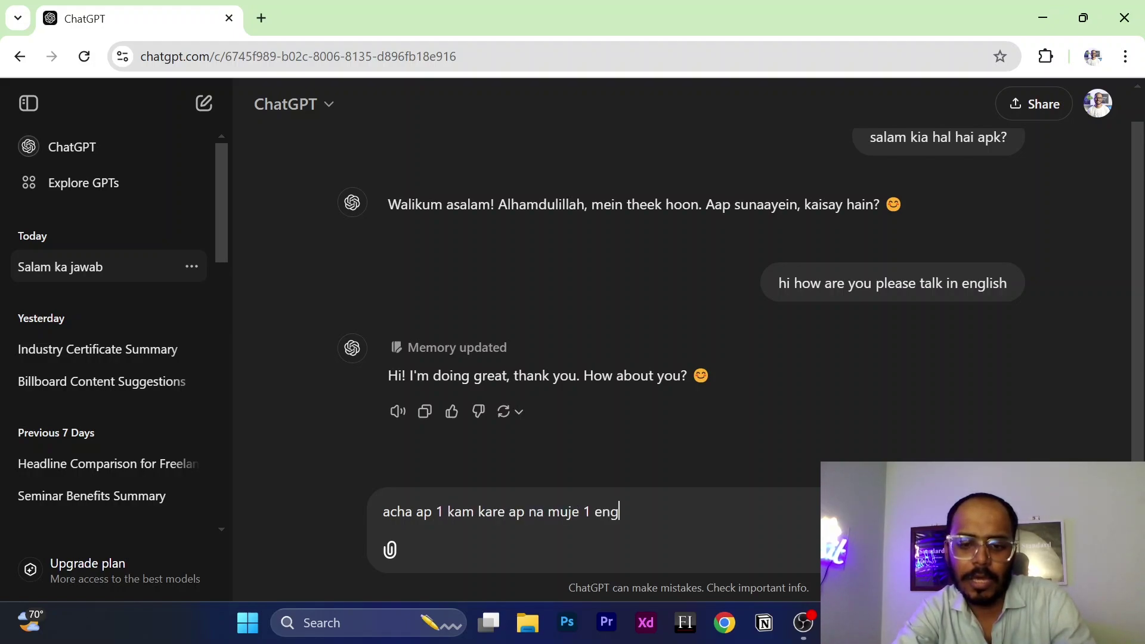
pyautogui.write('lish eass')
pyautogui.press('BackSpace')
pyautogui.press('BackSpace')
pyautogui.press('BackSpace')
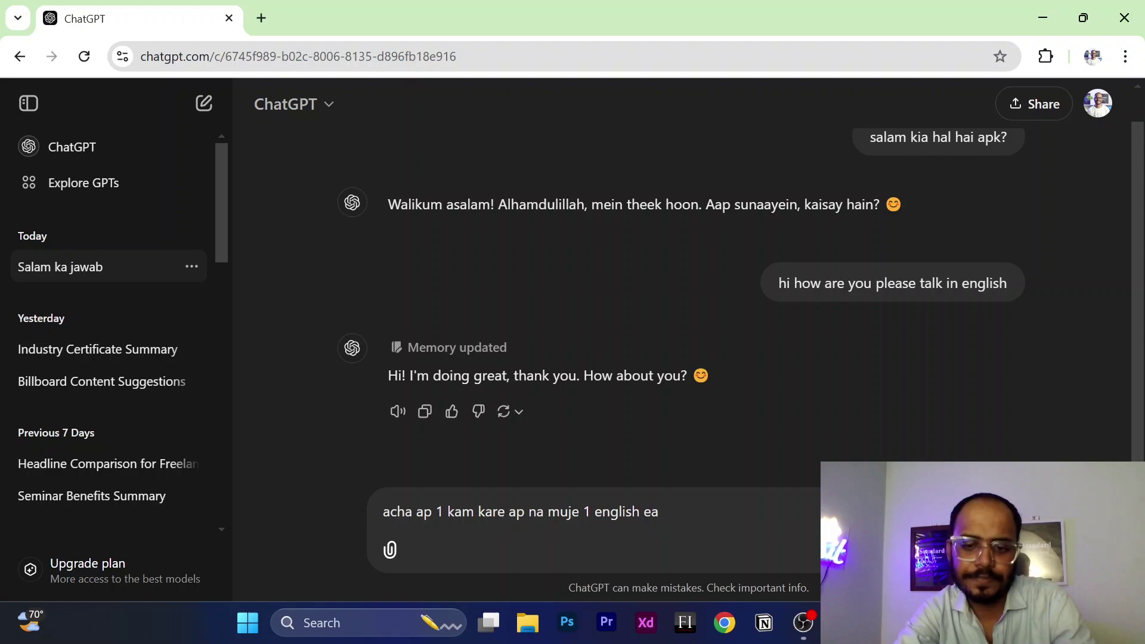
pyautogui.write('ssay lik k')
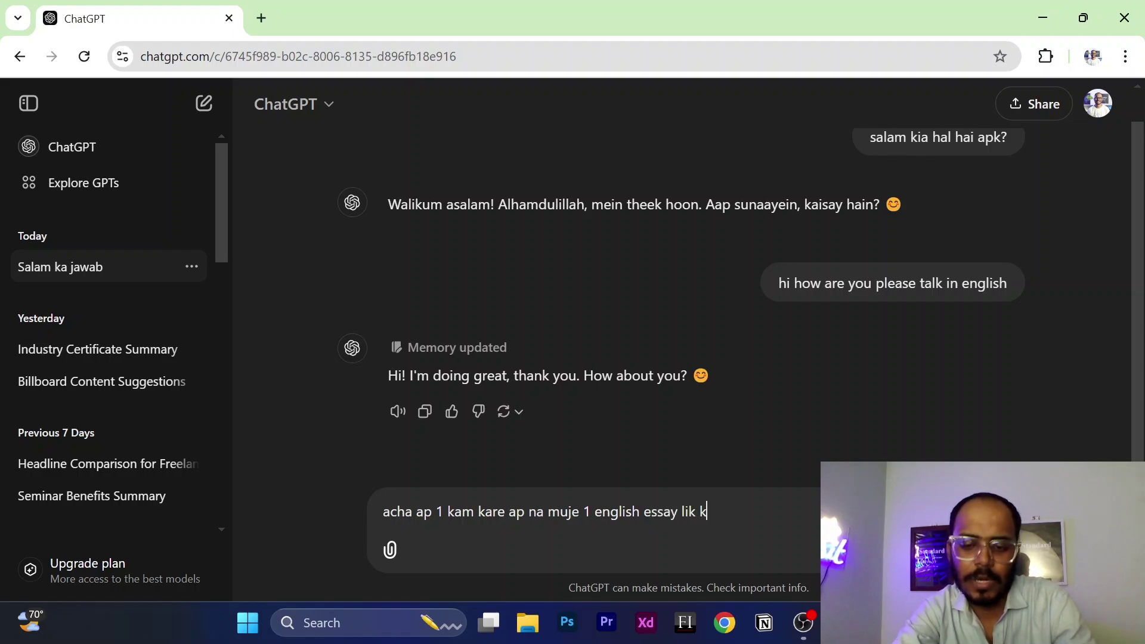
pyautogui.write(' dede or t')
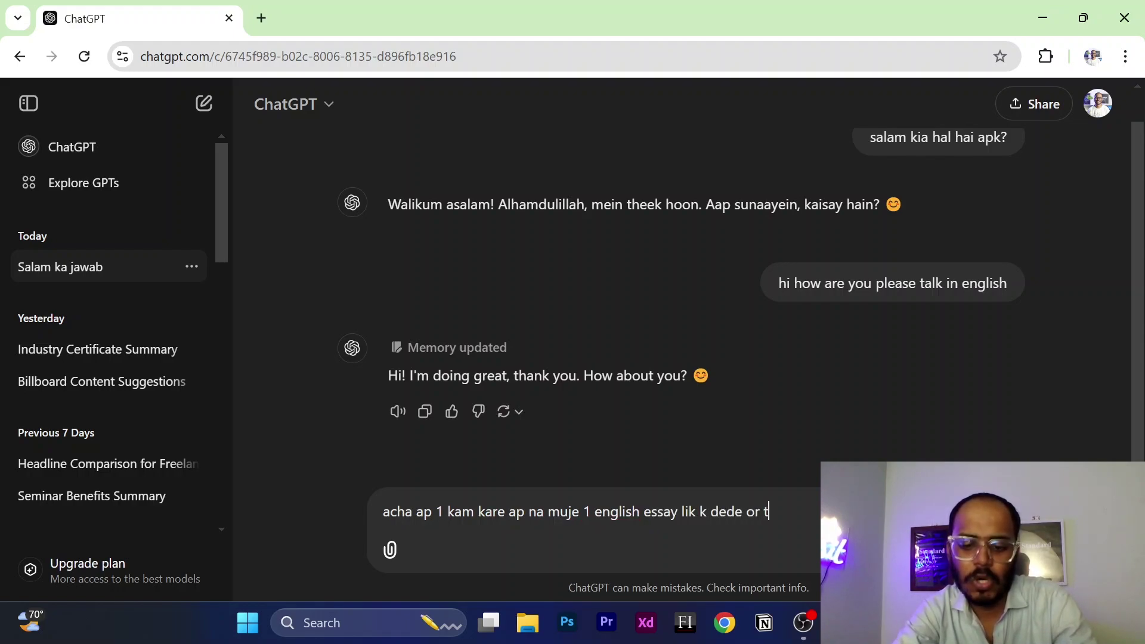
pyautogui.write('opic hog')
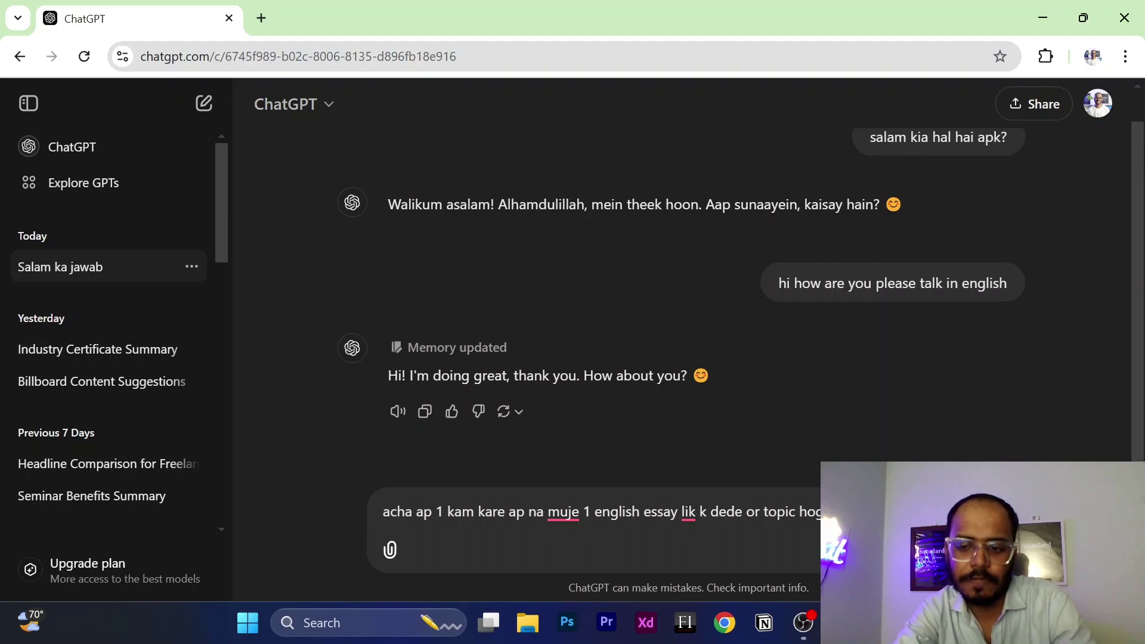
# Step: Add the friend's name and the line 'essay english me hona chae.', then send
pyautogui.write('friend ')
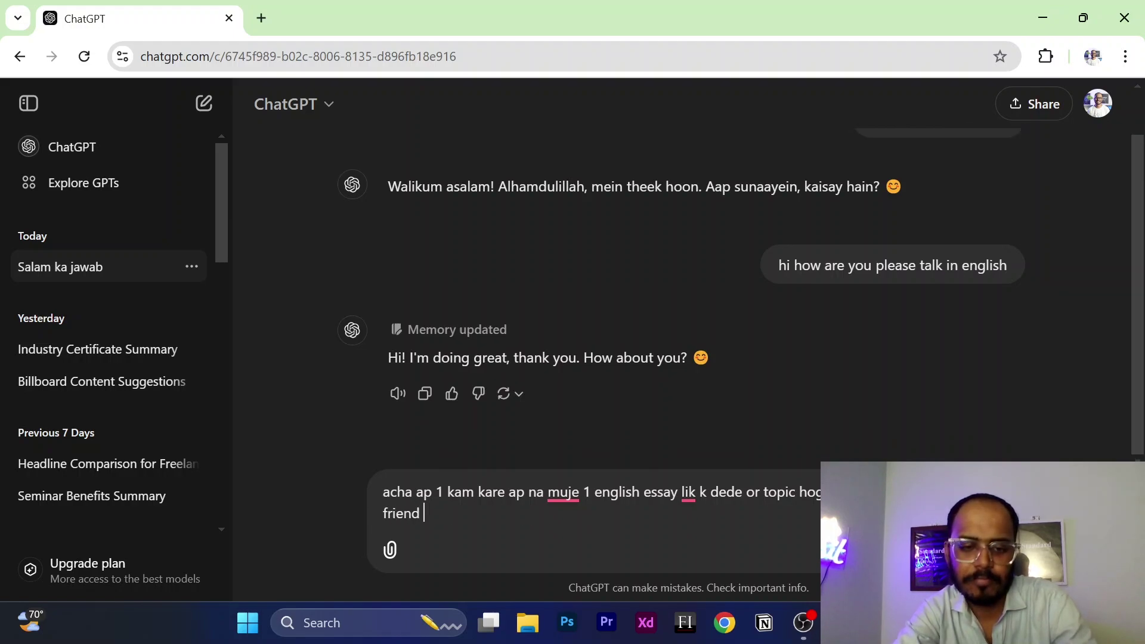
pyautogui.write('name hai al')
pyautogui.press('BackSpace')
pyautogui.press('BackSpace')
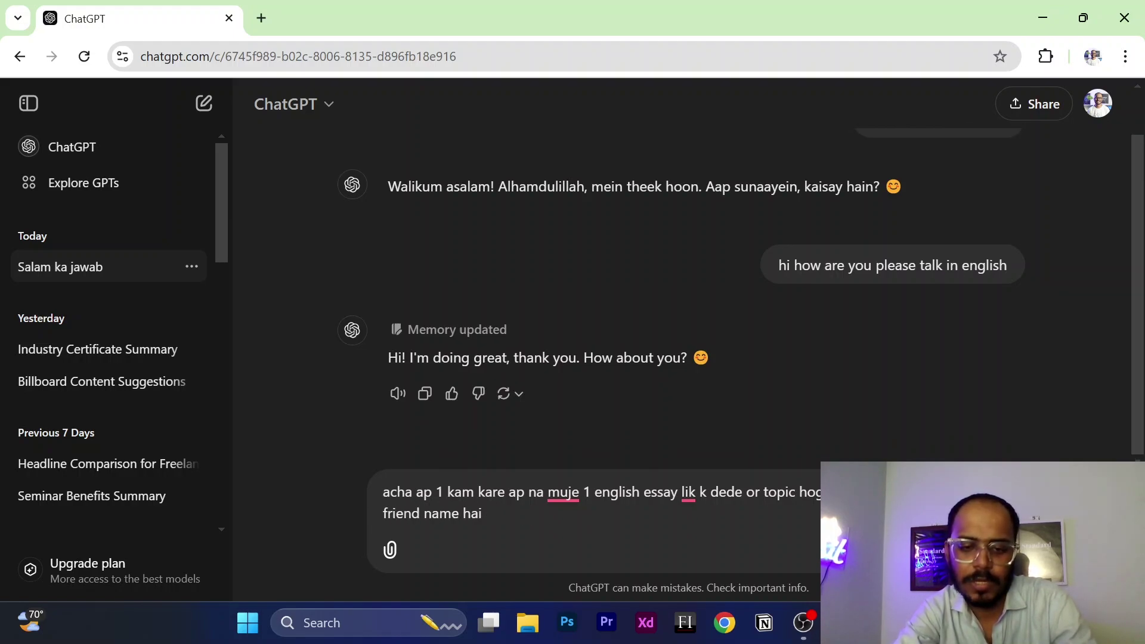
pyautogui.write('abdul basit')
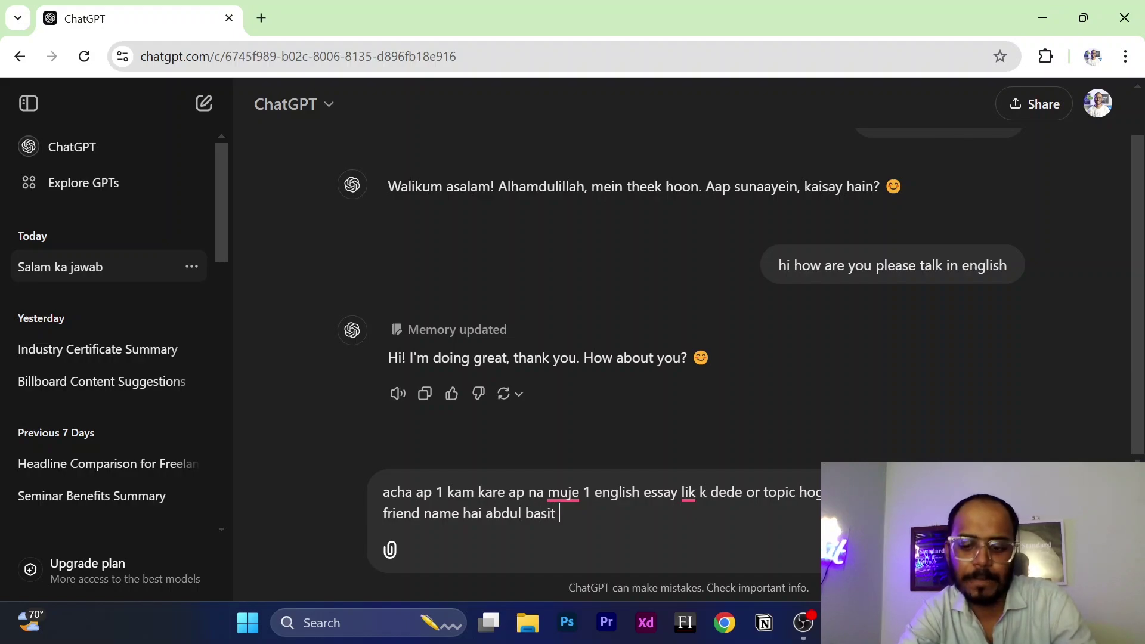
pyautogui.hotkey('shift', 'Return')
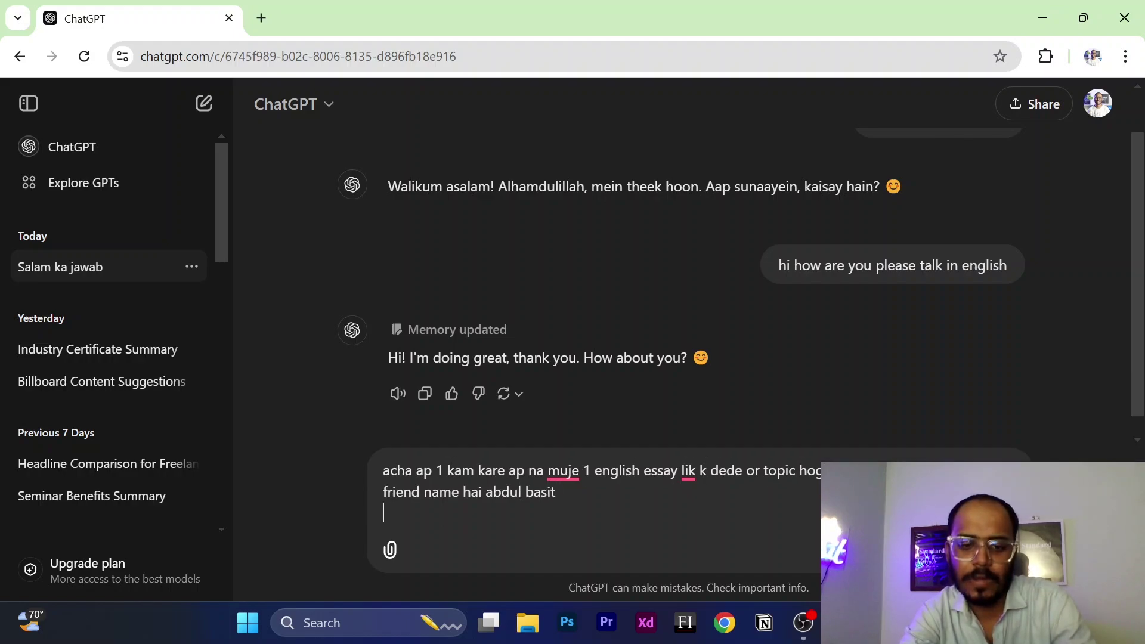
pyautogui.write('essay')
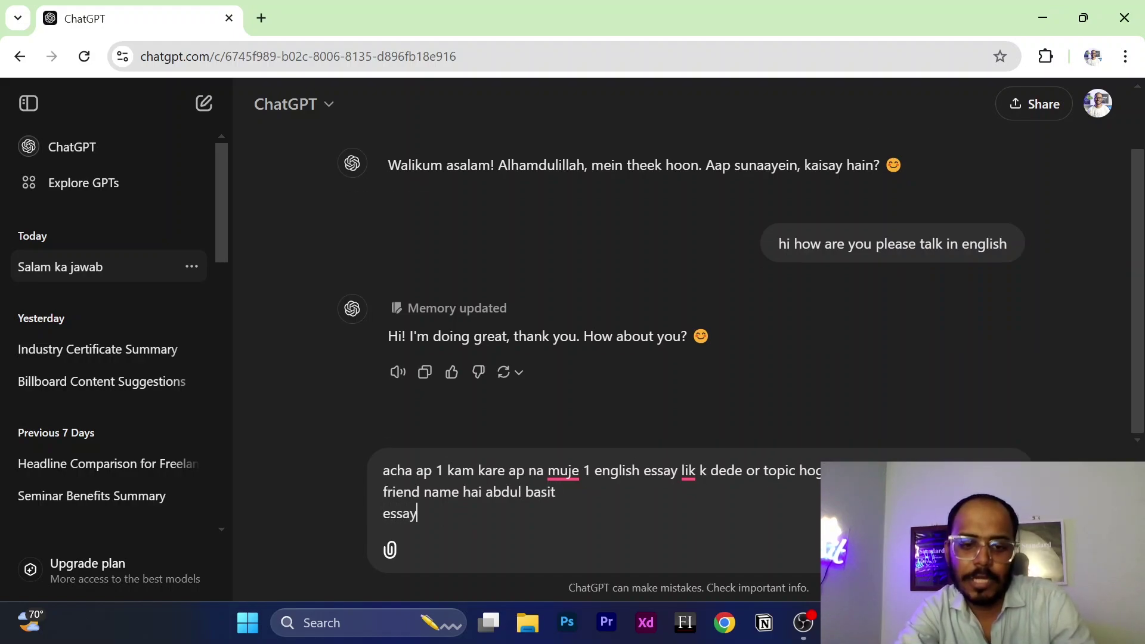
pyautogui.write(' english me hona chae')
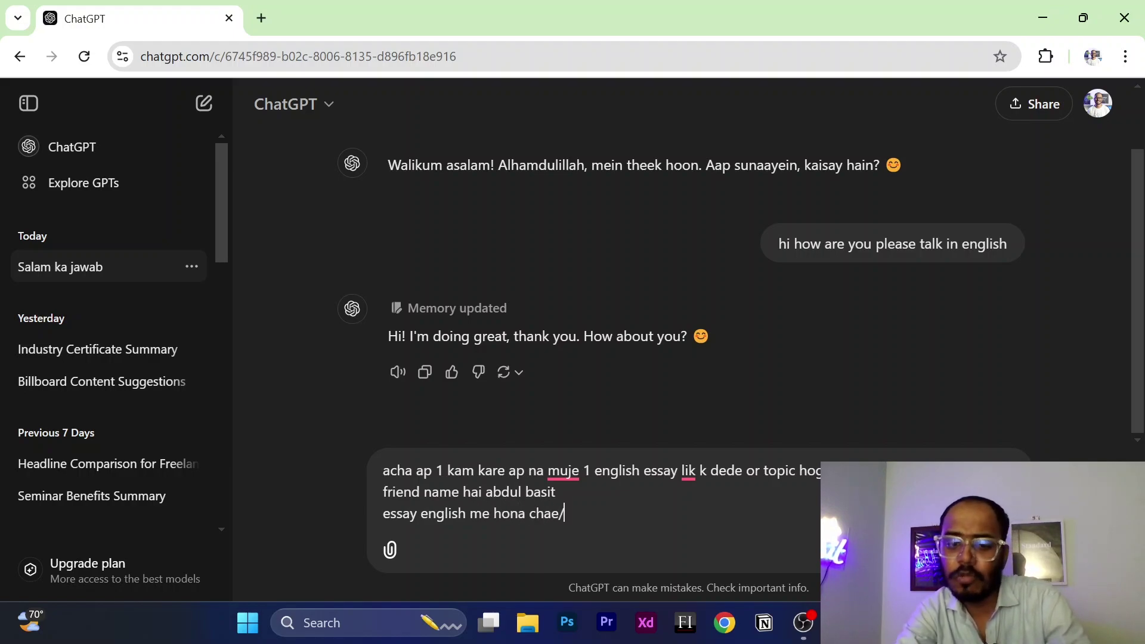
pyautogui.write('.')
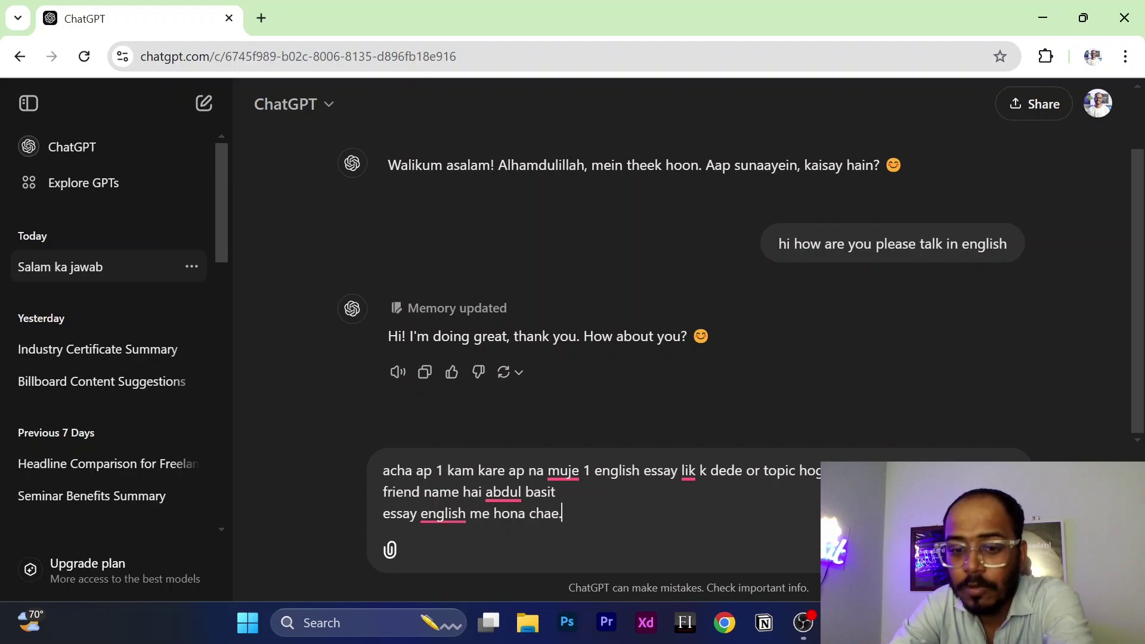
pyautogui.press('Return')
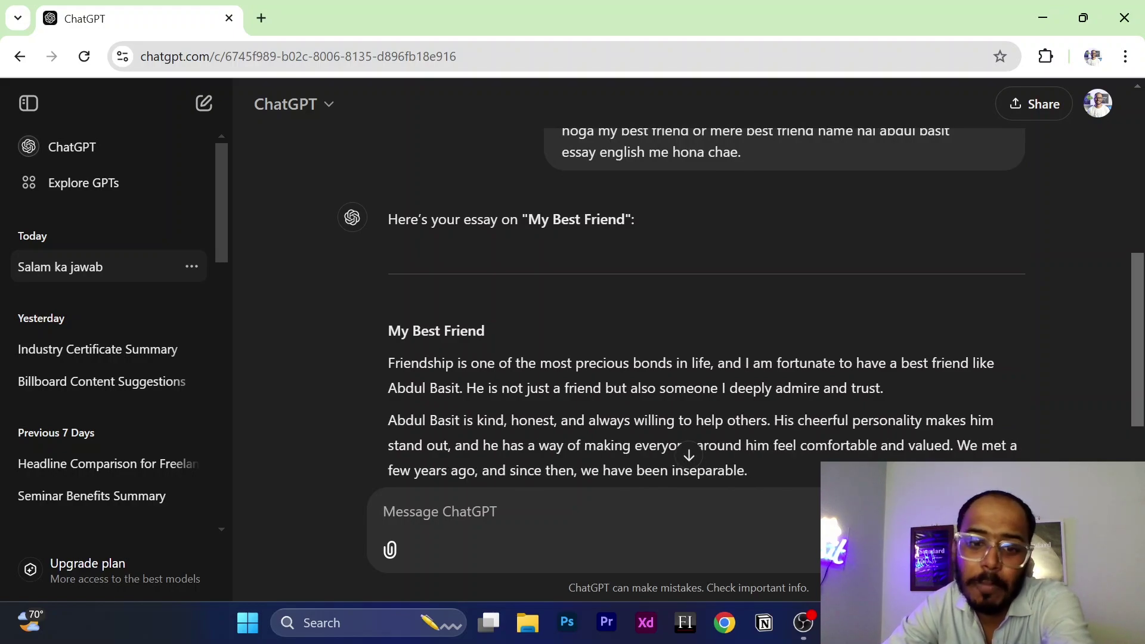
pyautogui.scroll(2, 625, 395)
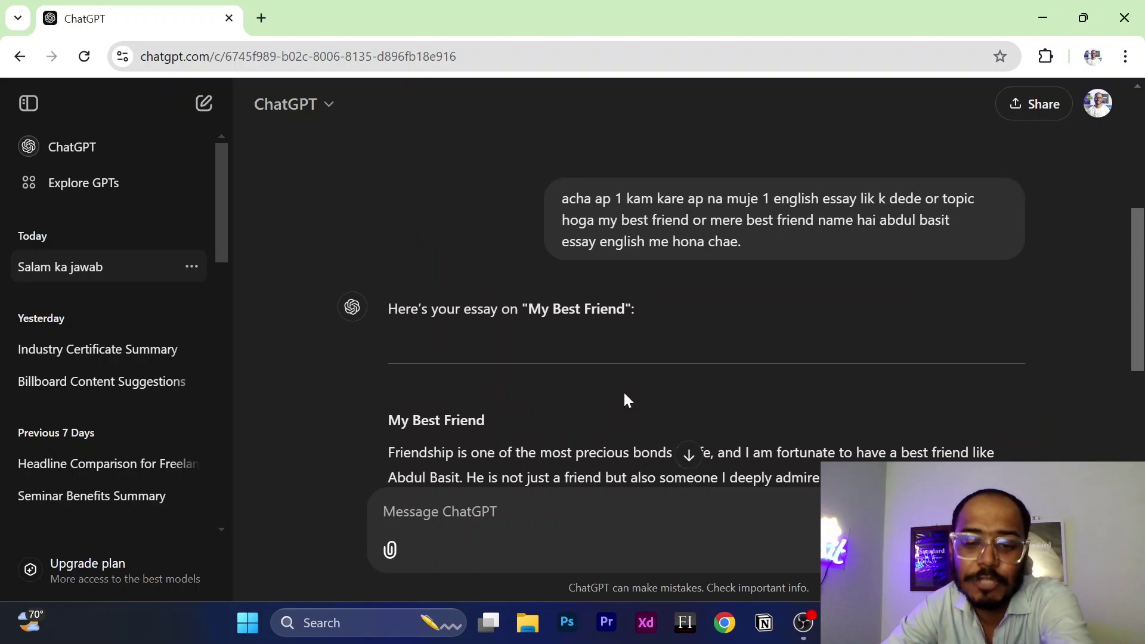
pyautogui.scroll(-4, 624, 392)
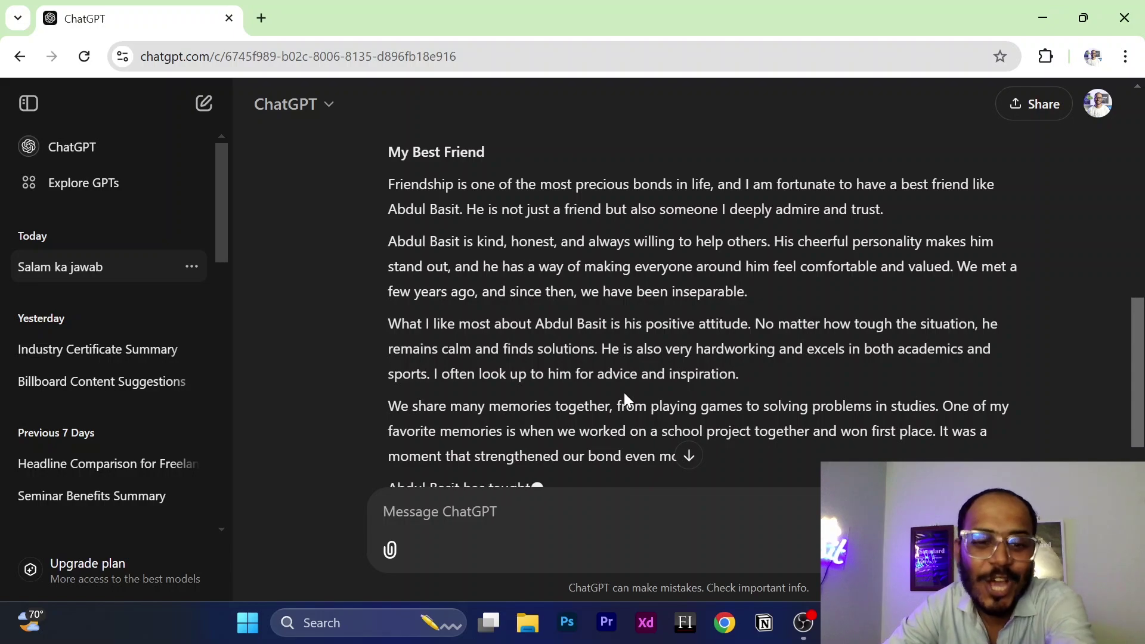
pyautogui.scroll(-2, 624, 393)
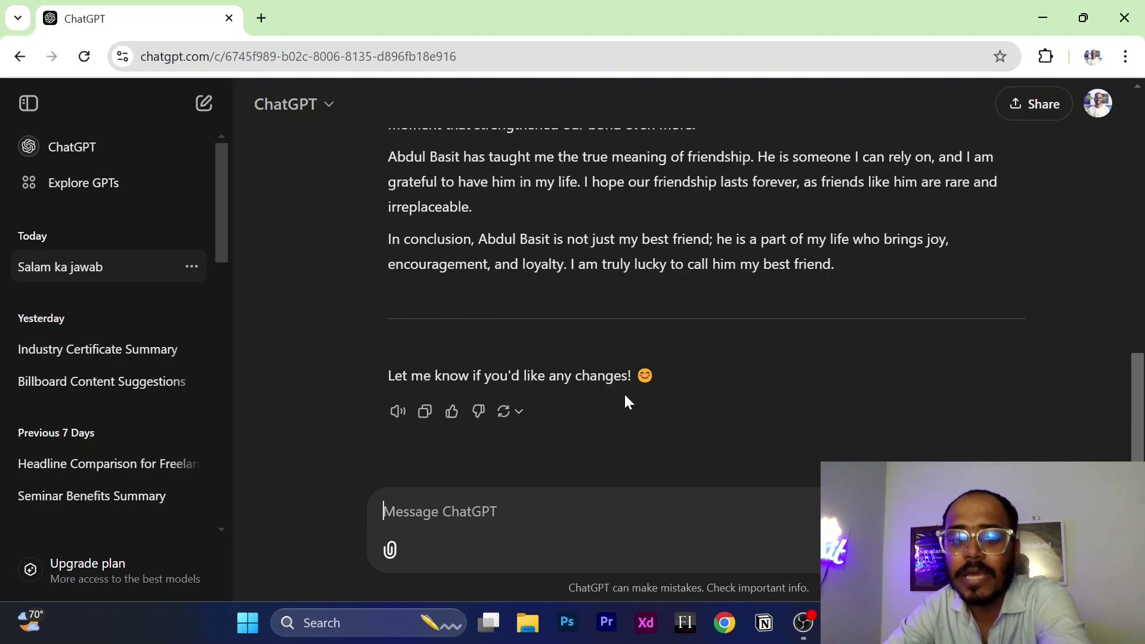
pyautogui.scroll(15, 625, 400)
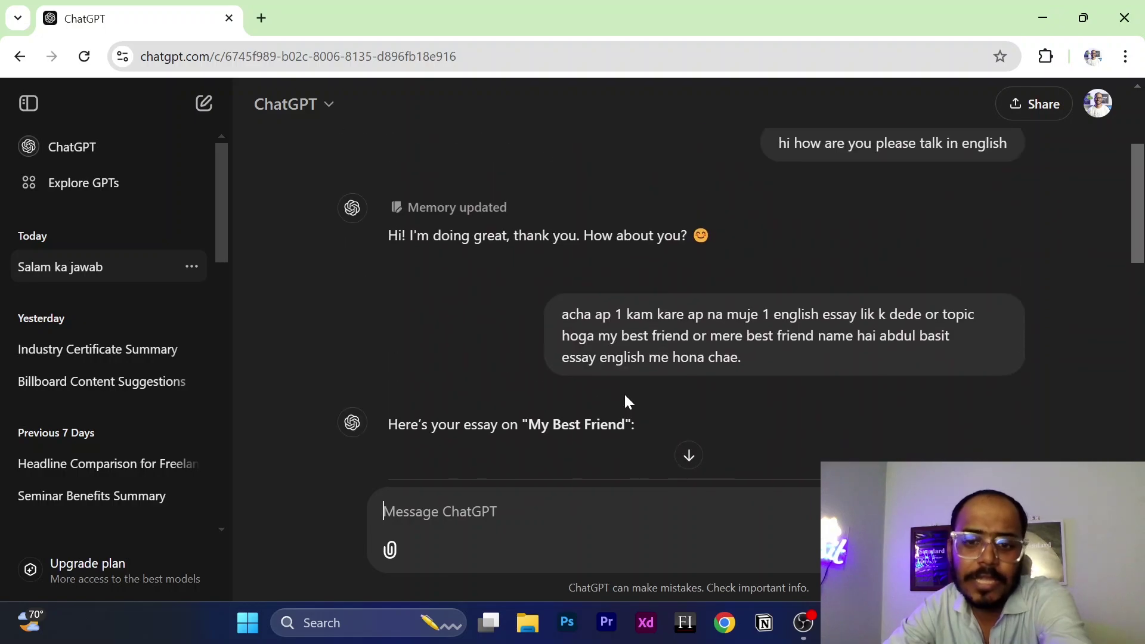
pyautogui.scroll(3, 624, 395)
pyautogui.scroll(-18, 636, 395)
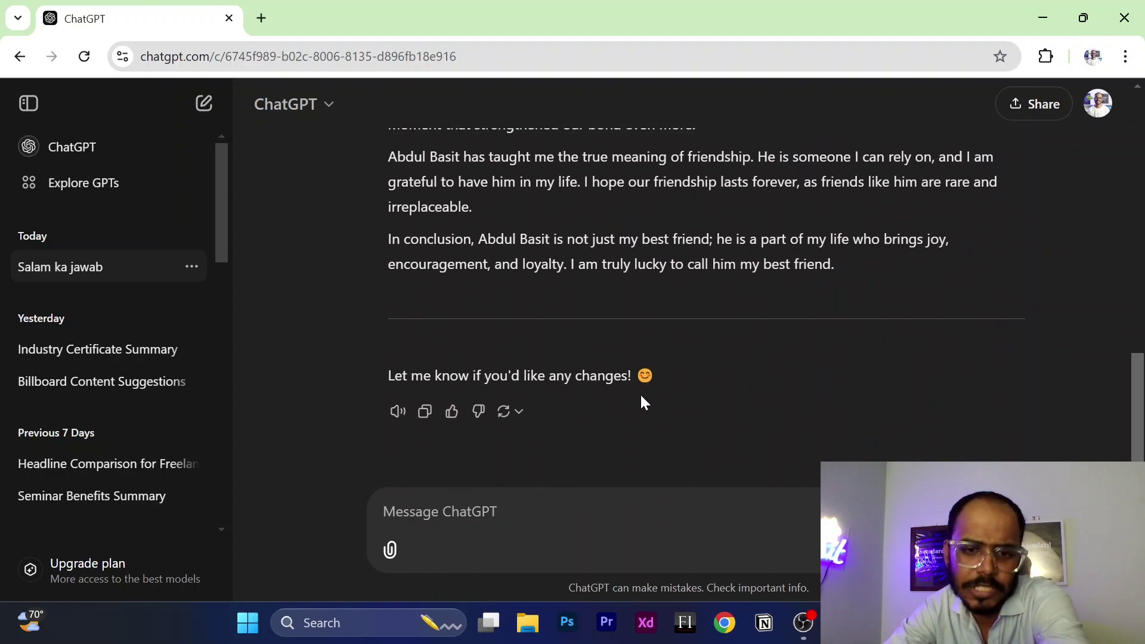
pyautogui.click(603, 515)
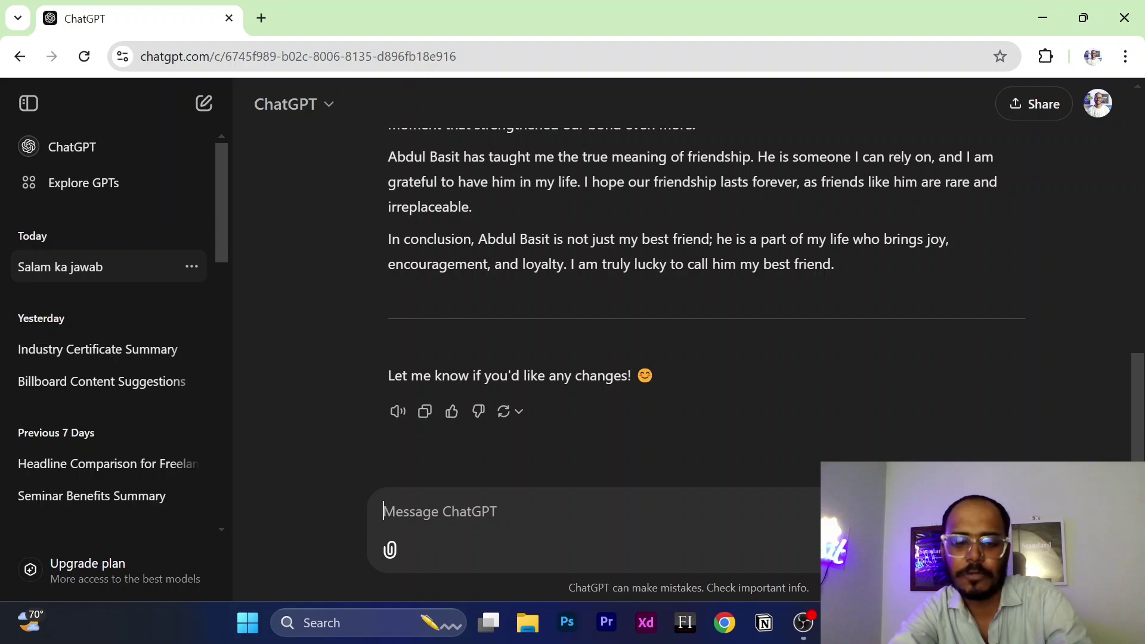
# Step: Draft the intro: graphic designer making a social media design for a freelance agency client
pyautogui.write('hi i')
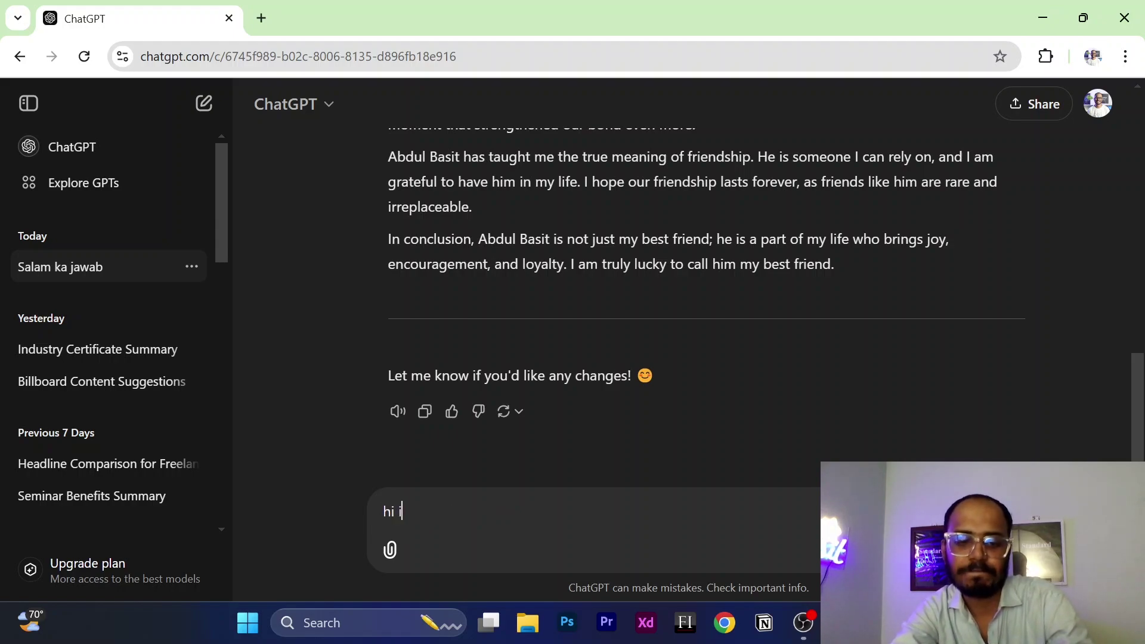
pyautogui.write(' am a graphic ')
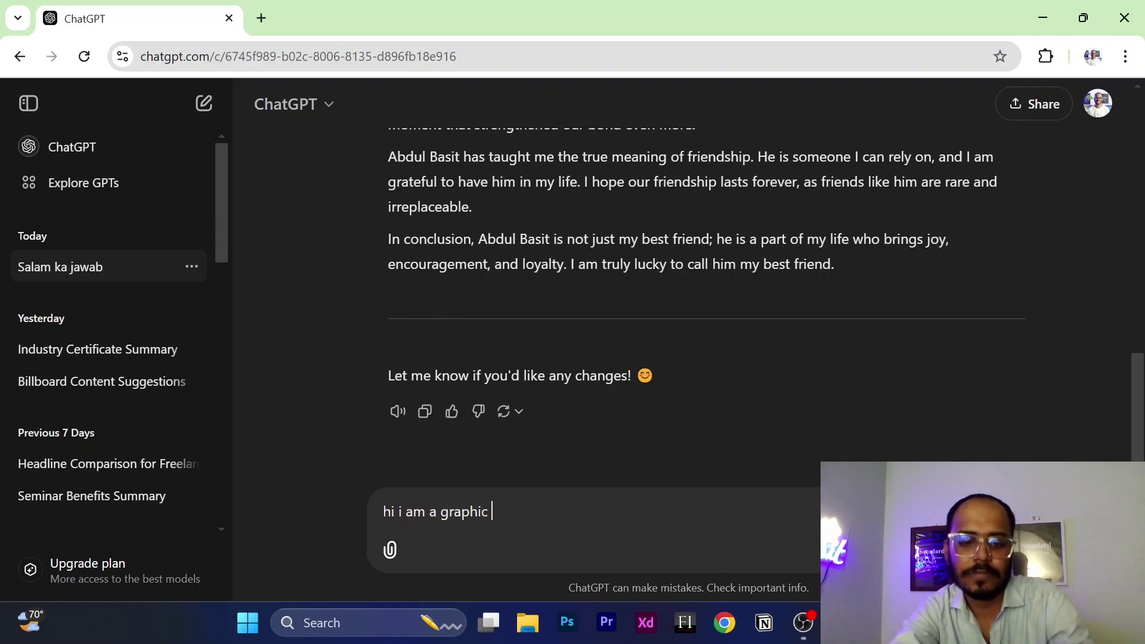
pyautogui.write('designer and ')
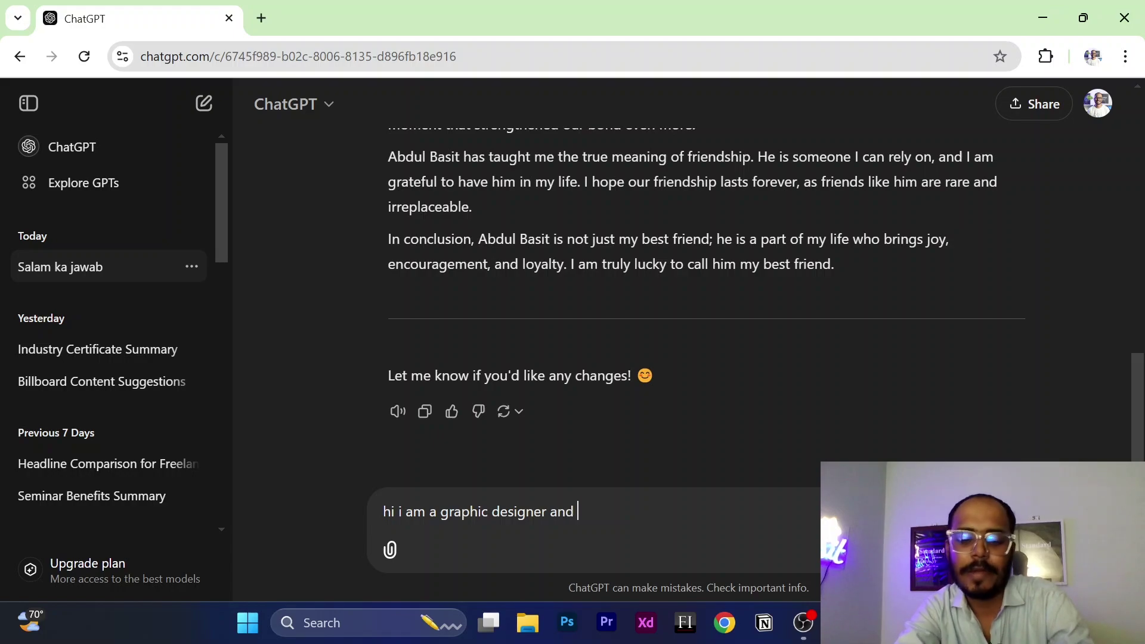
pyautogui.write('i want to')
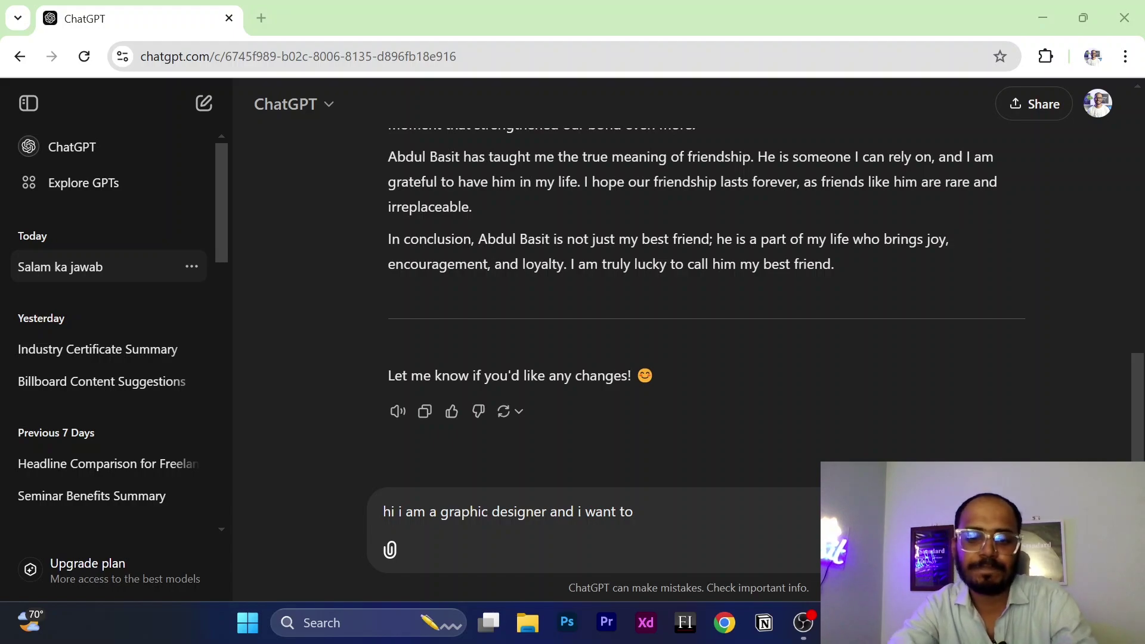
pyautogui.write('design')
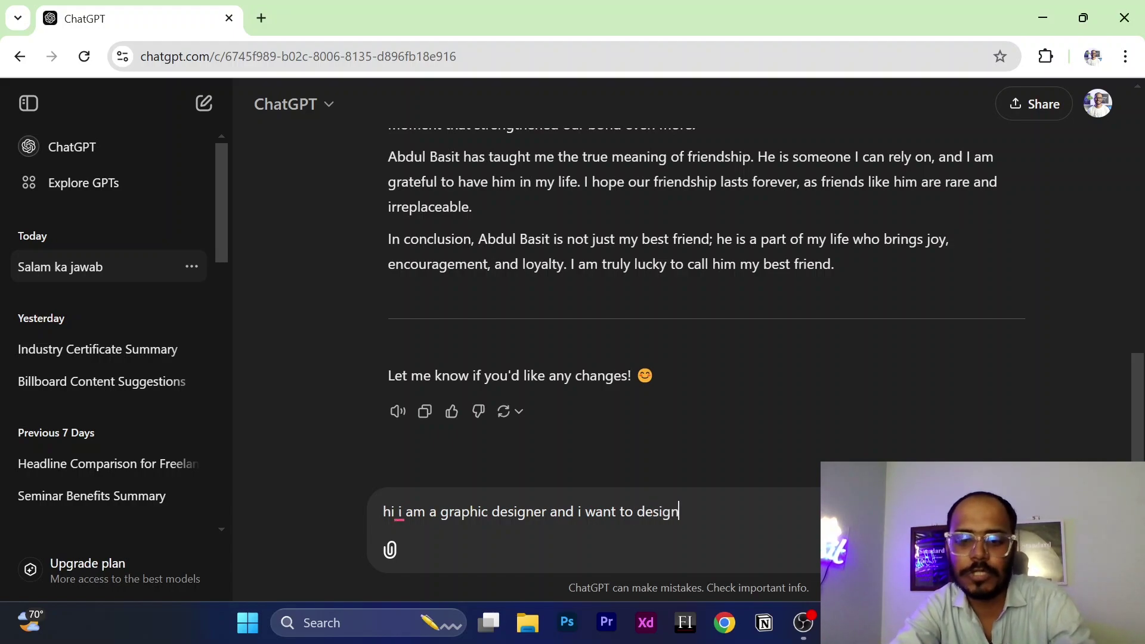
pyautogui.write(' a social me')
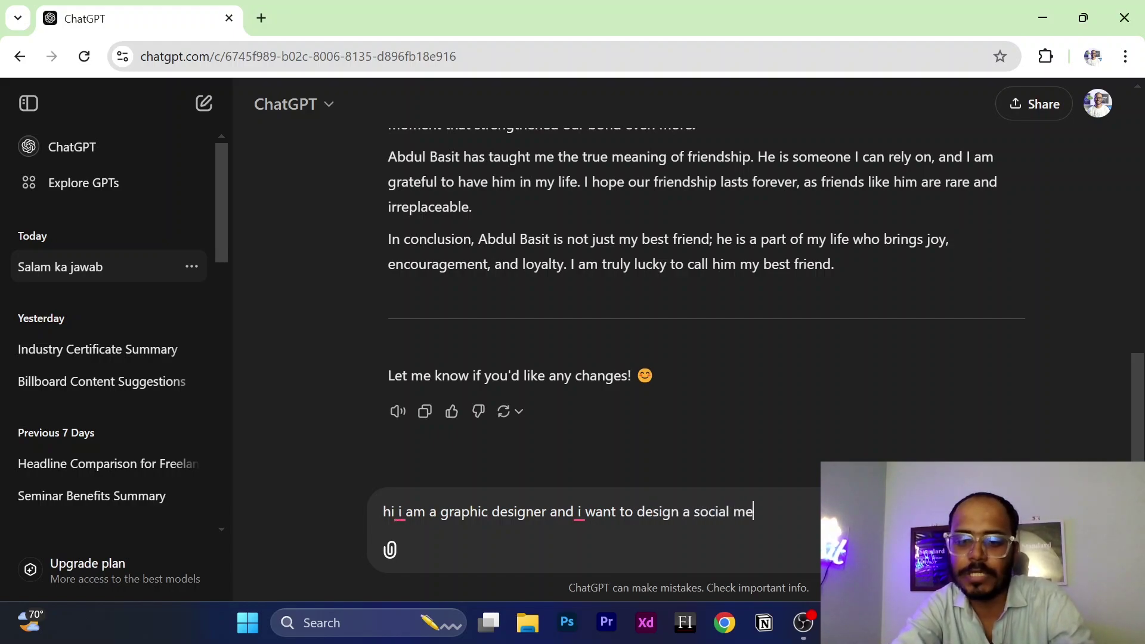
pyautogui.write('dai design')
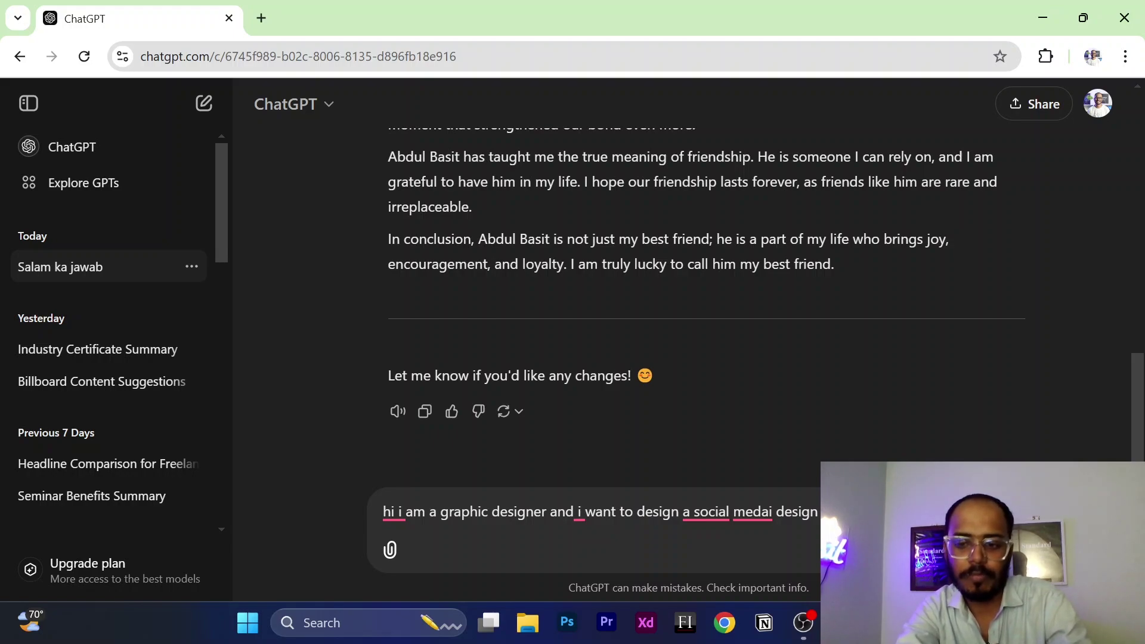
pyautogui.write('of my client')
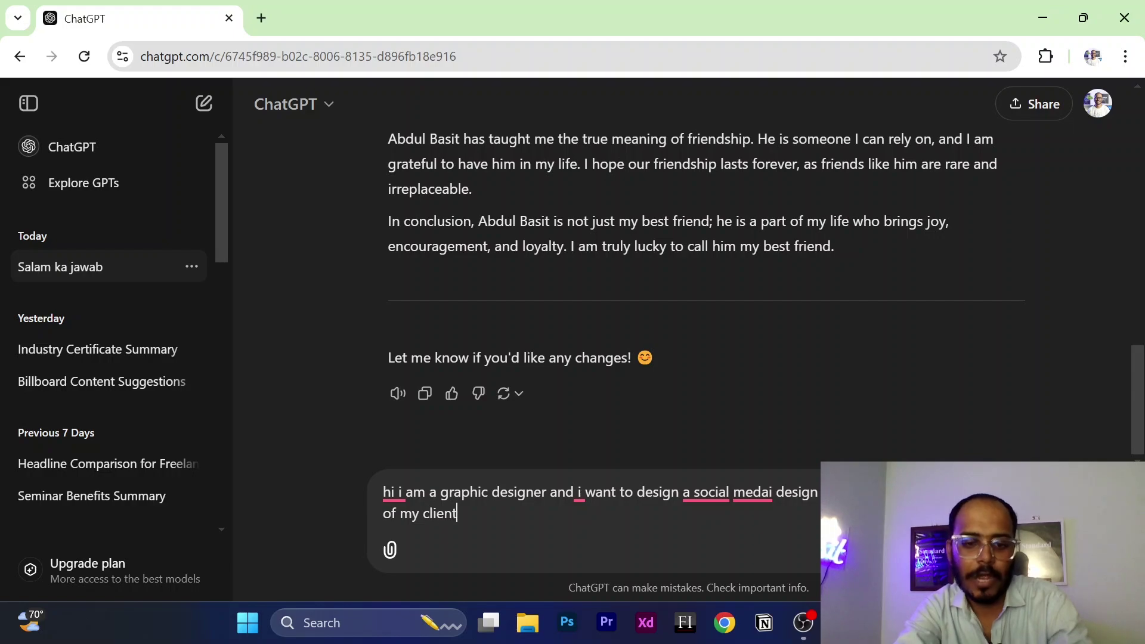
pyautogui.write(' is freelan')
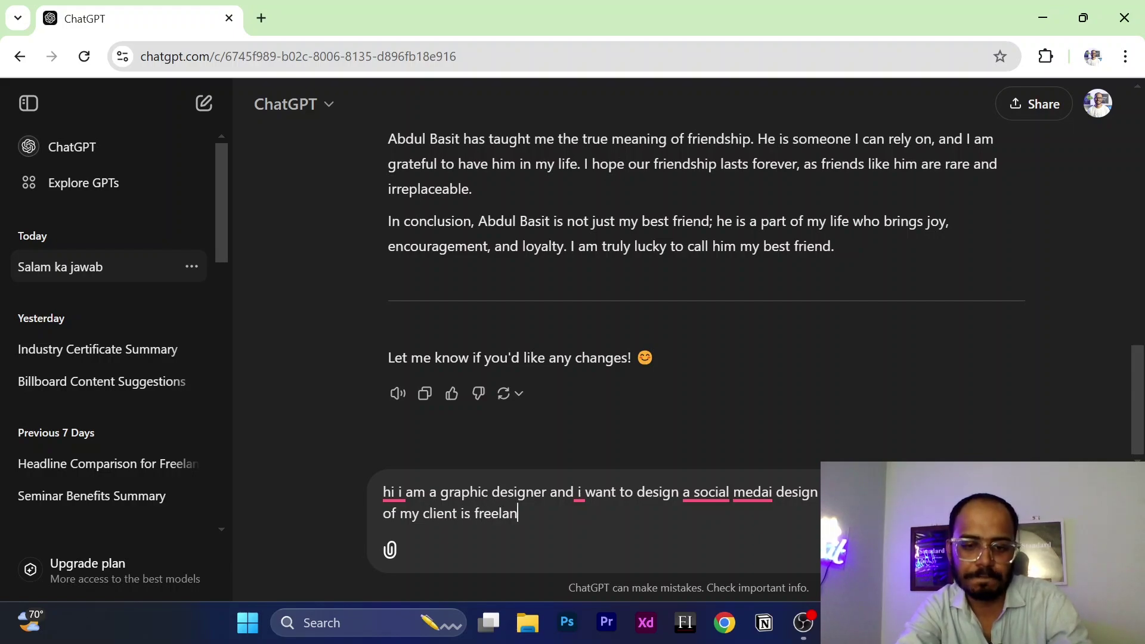
pyautogui.write('ce agecy,')
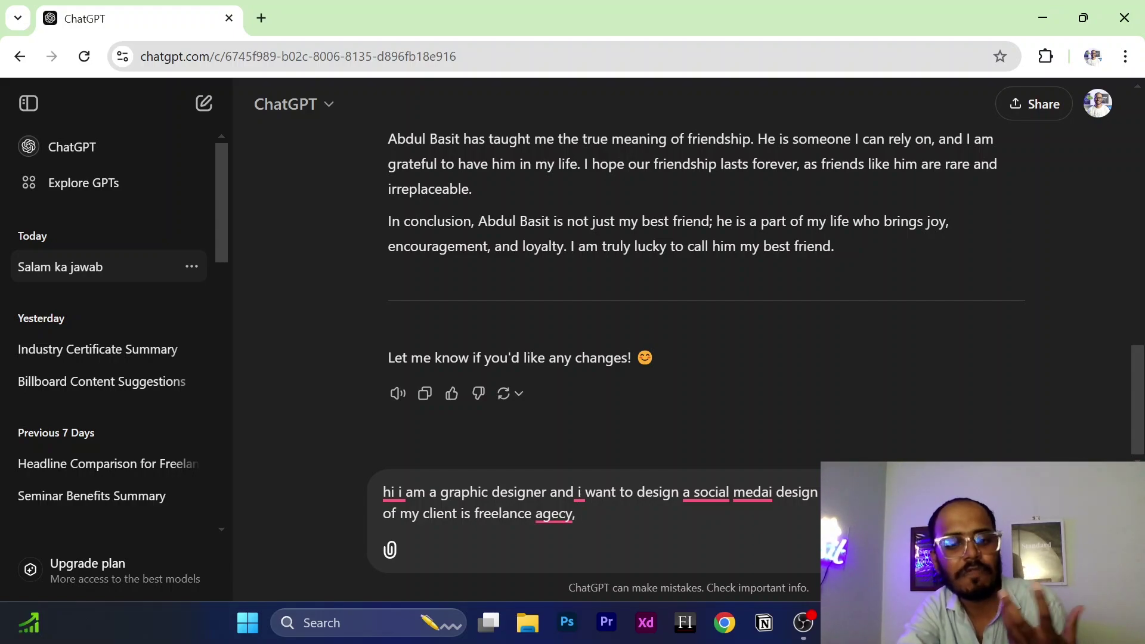
pyautogui.write('so ba')
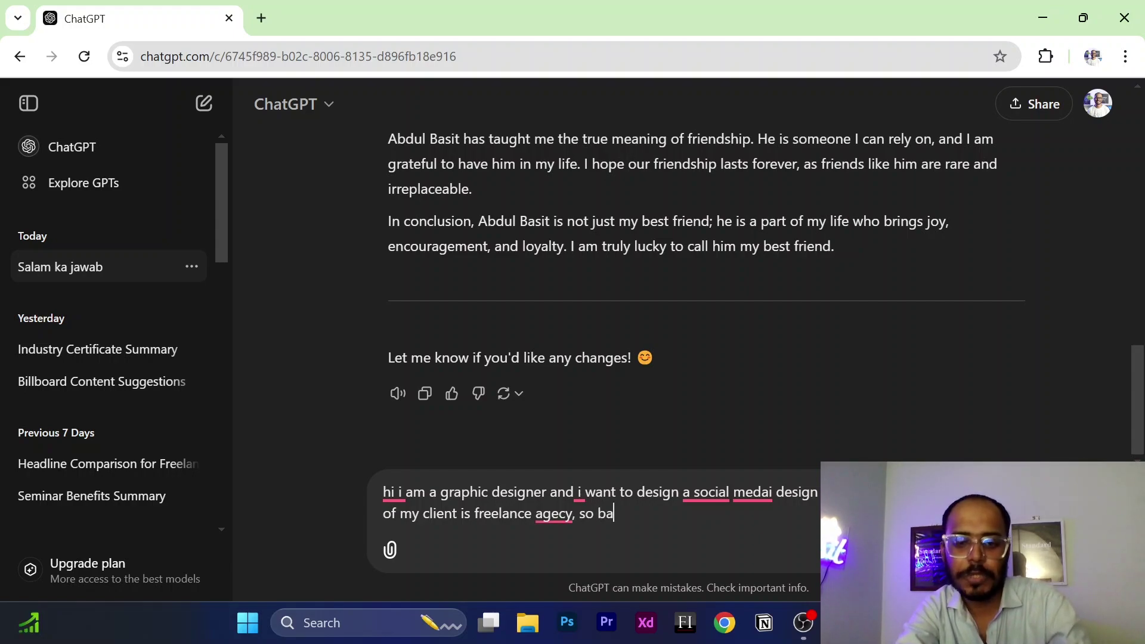
pyautogui.write('sically they g')
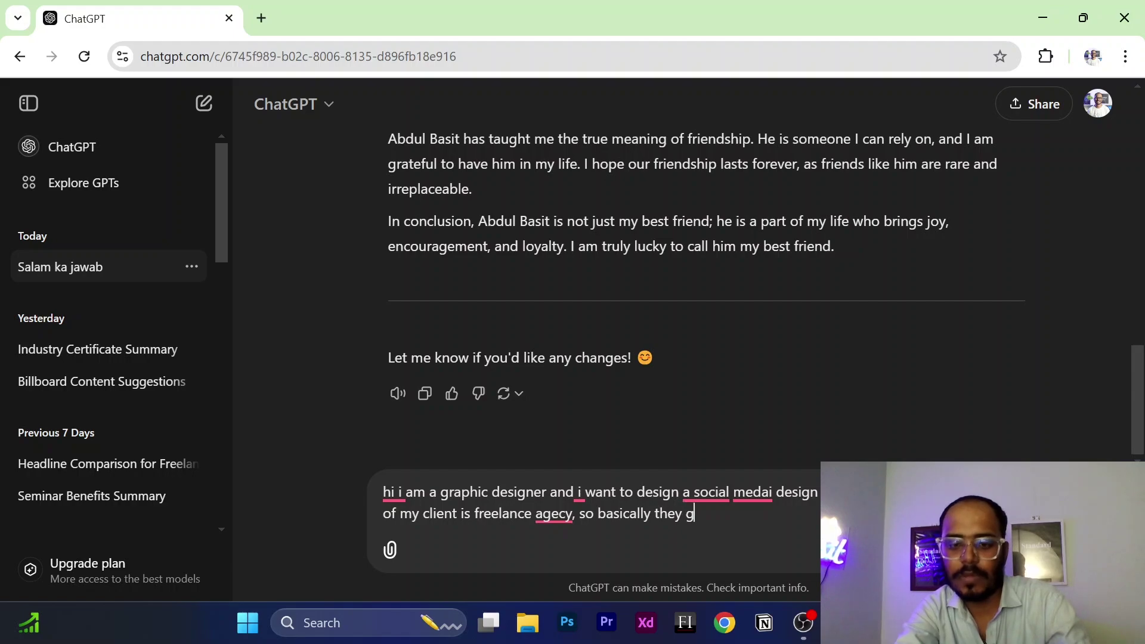
pyautogui.press('BackSpace')
pyautogui.write('provid')
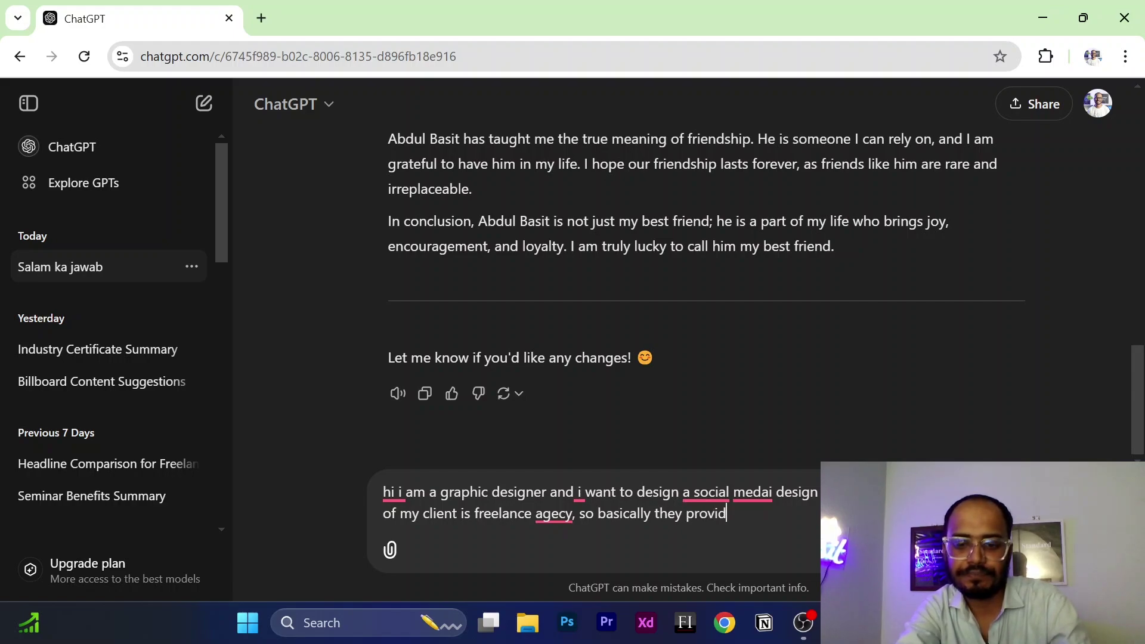
pyautogui.write('e so many IT se')
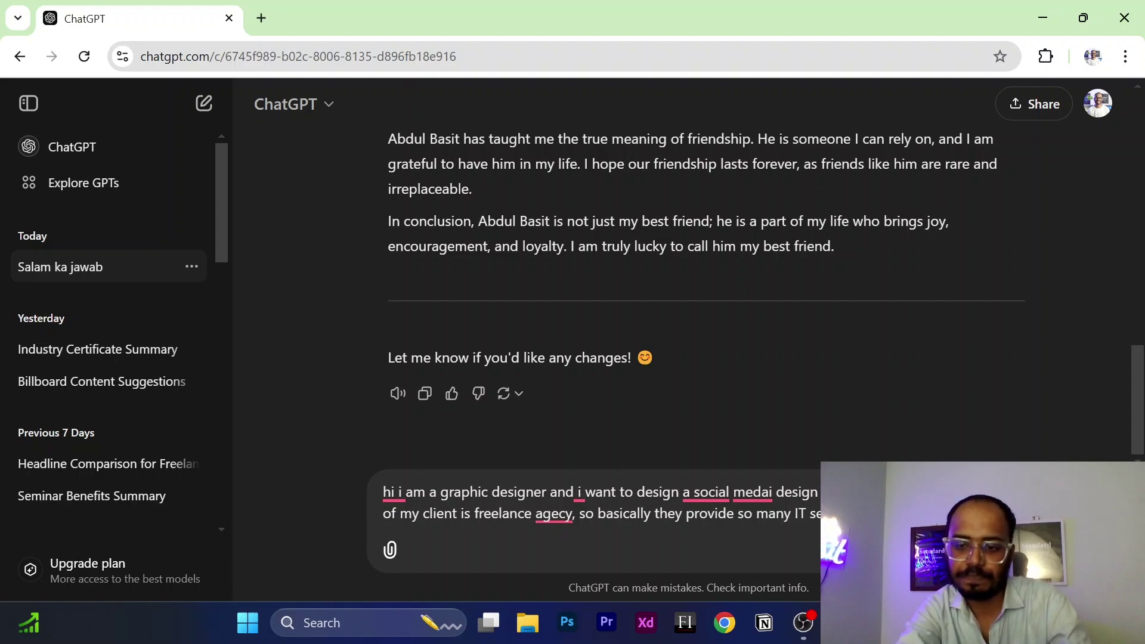
# Step: Add that the client's IT services cover website design and development, then start a new line
pyautogui.write('abo')
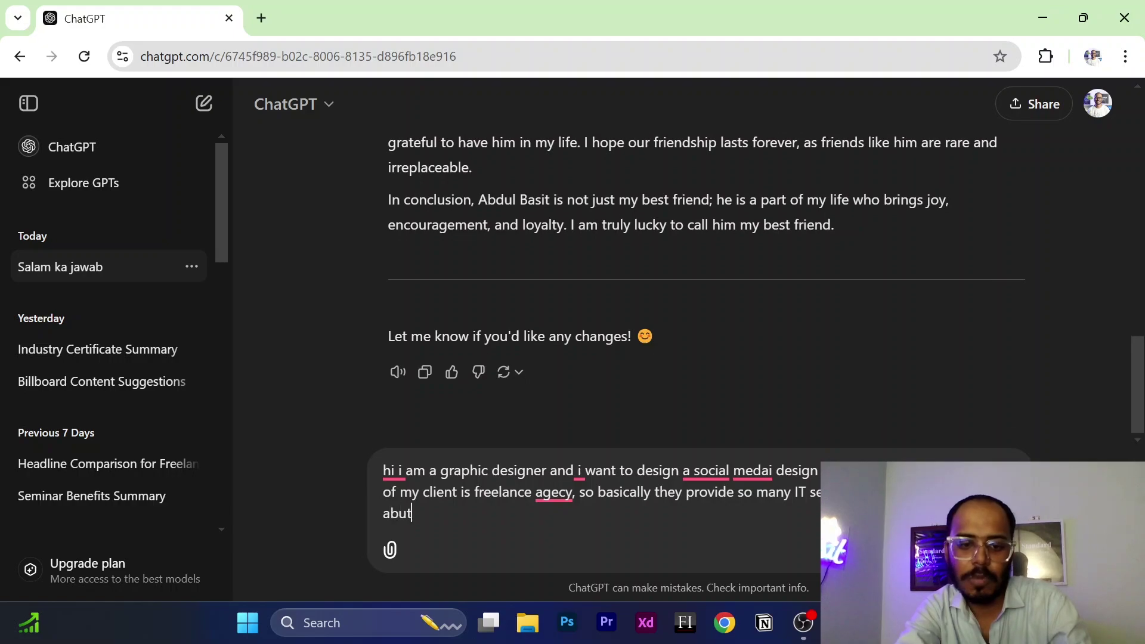
pyautogui.press('BackSpace')
pyautogui.write('out website')
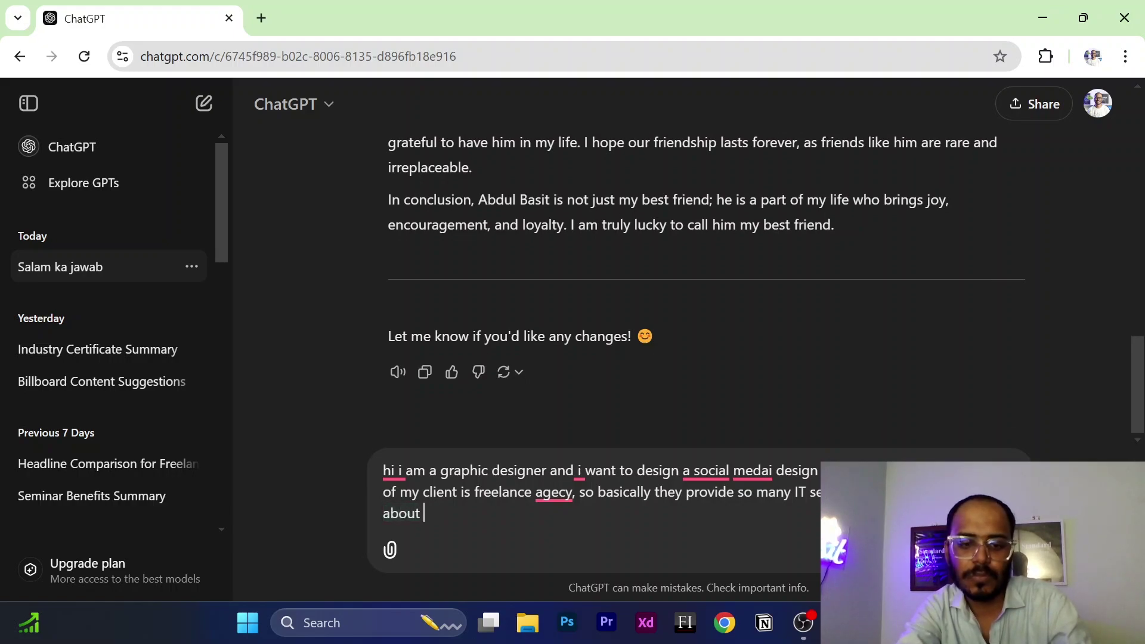
pyautogui.write(' design deve')
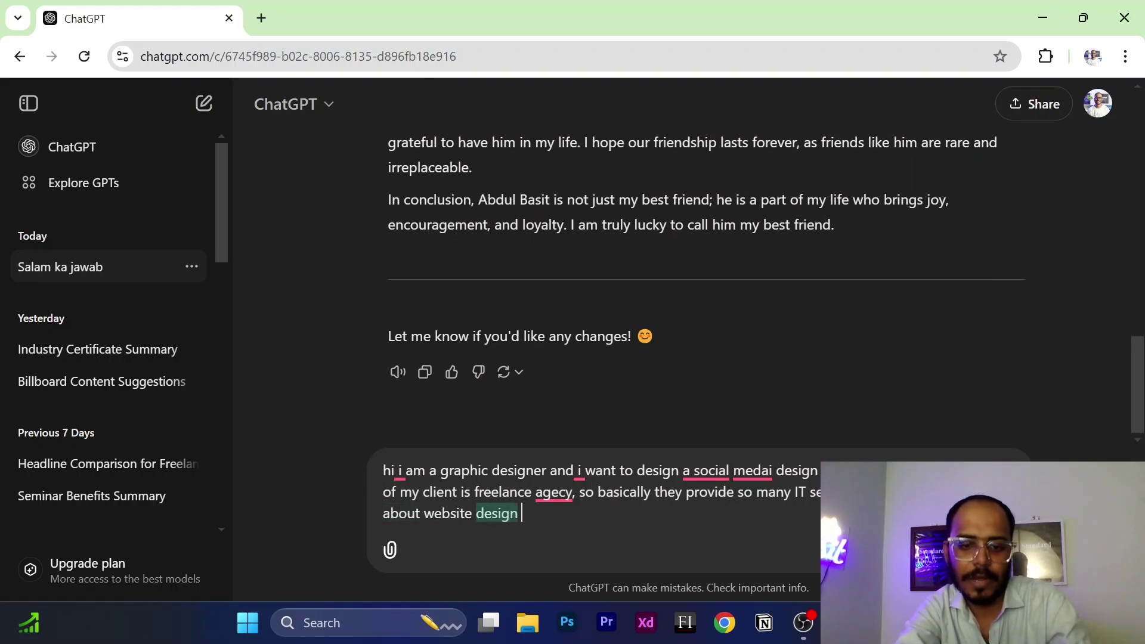
pyautogui.press('BackSpace')
pyautogui.press('BackSpace')
pyautogui.press('BackSpace')
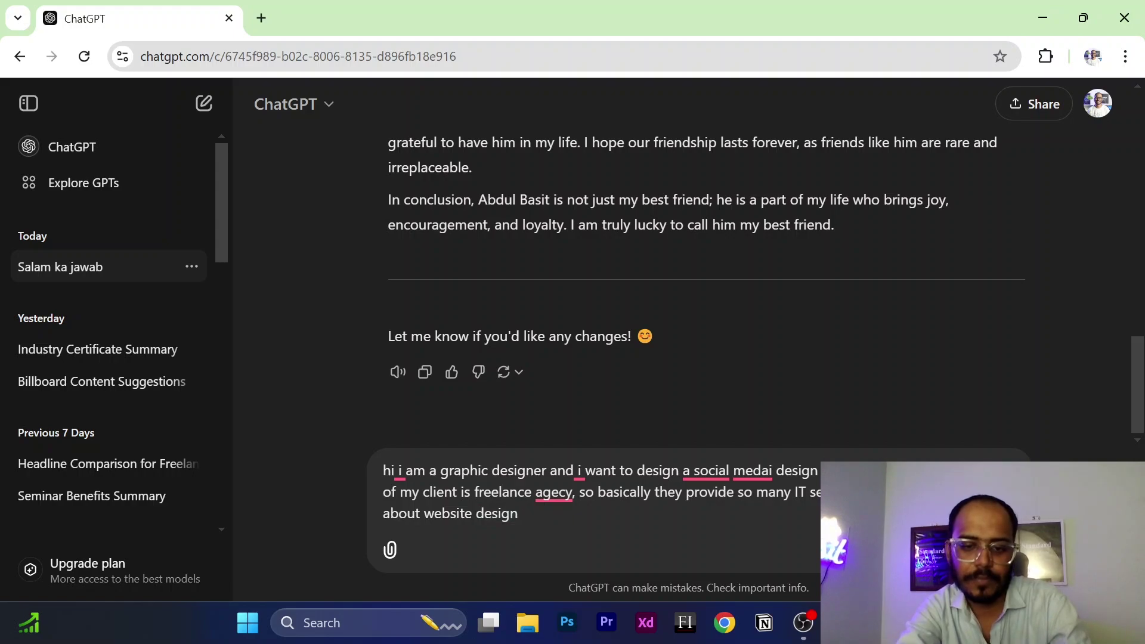
pyautogui.write('and deel')
pyautogui.press('BackSpace')
pyautogui.press('BackSpace')
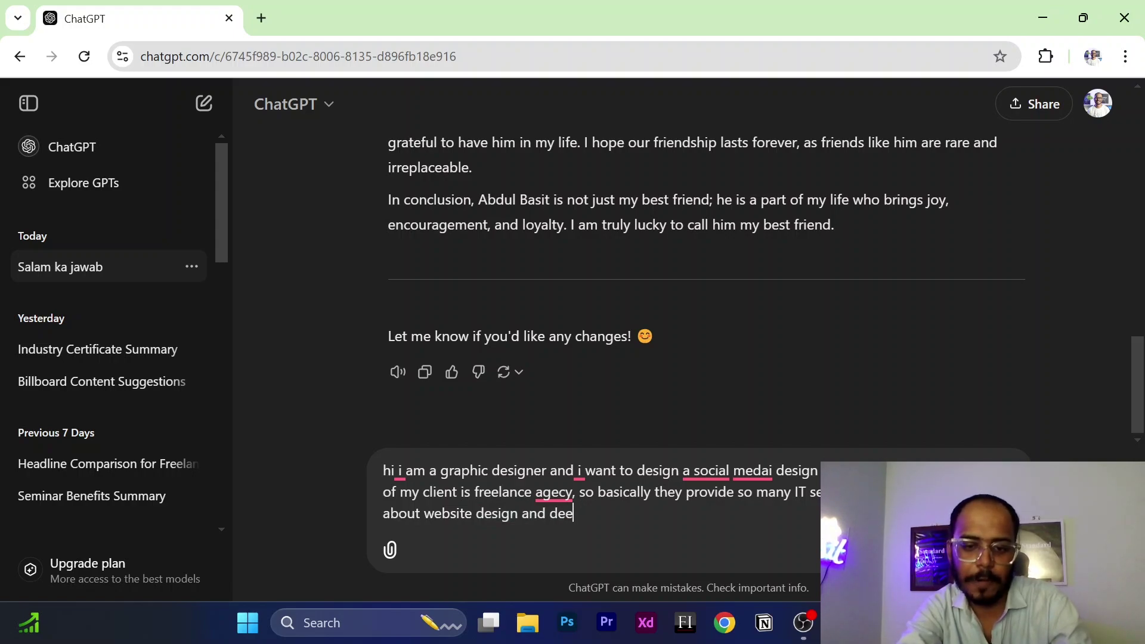
pyautogui.write('velipment')
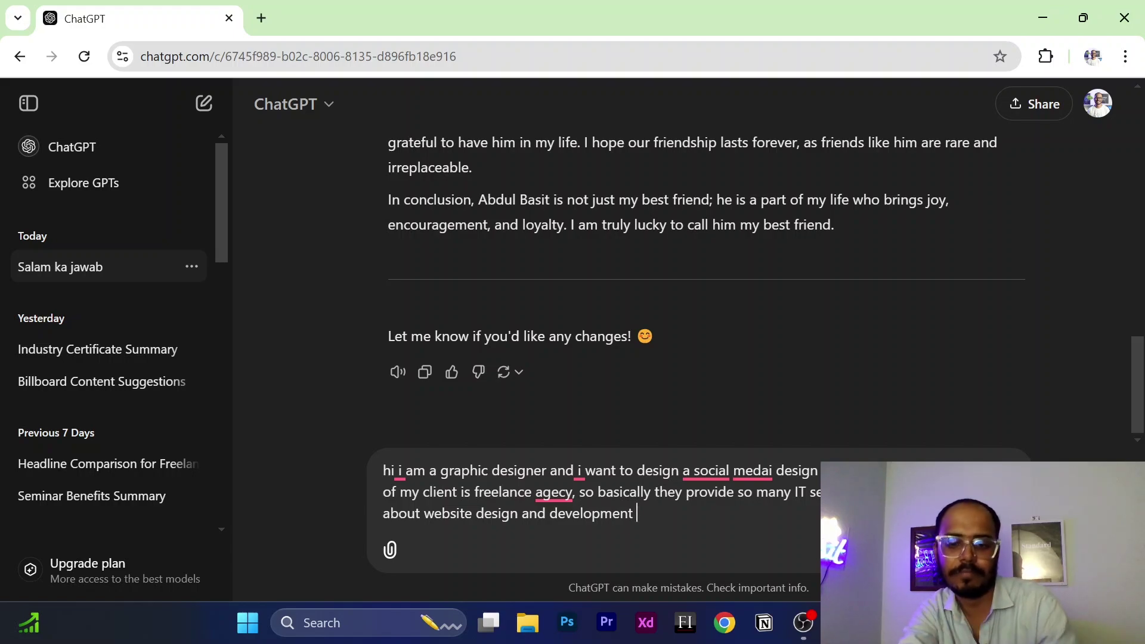
pyautogui.write('.')
pyautogui.hotkey('shift', 'Return')
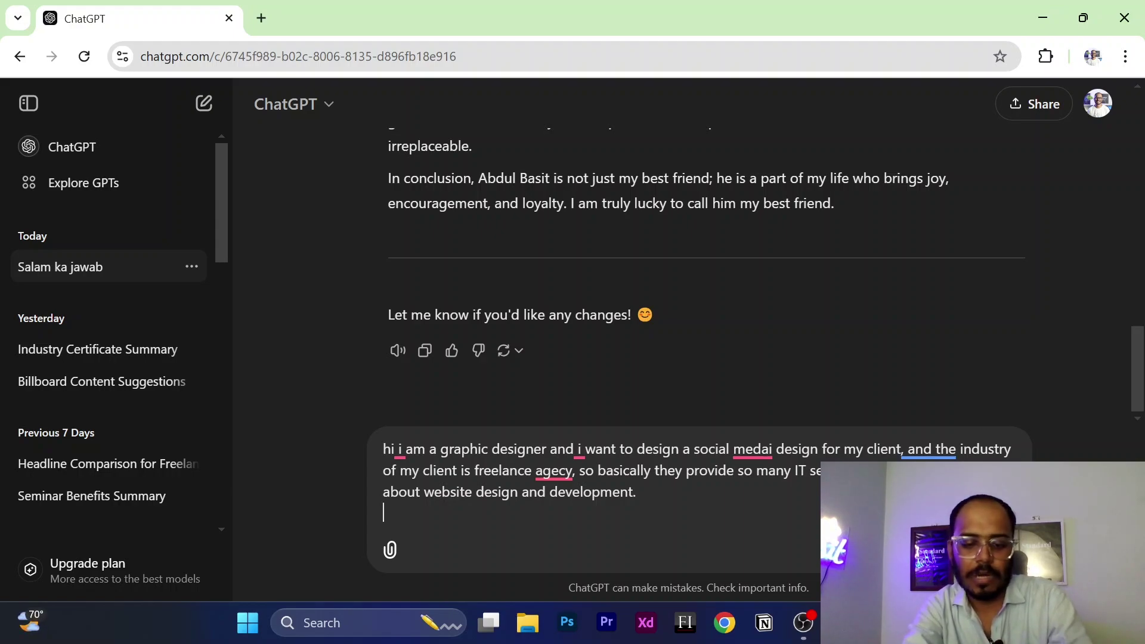
# Step: Begin a line stating the clients' target audience is business owners and CEOs
pyautogui.write('the targ')
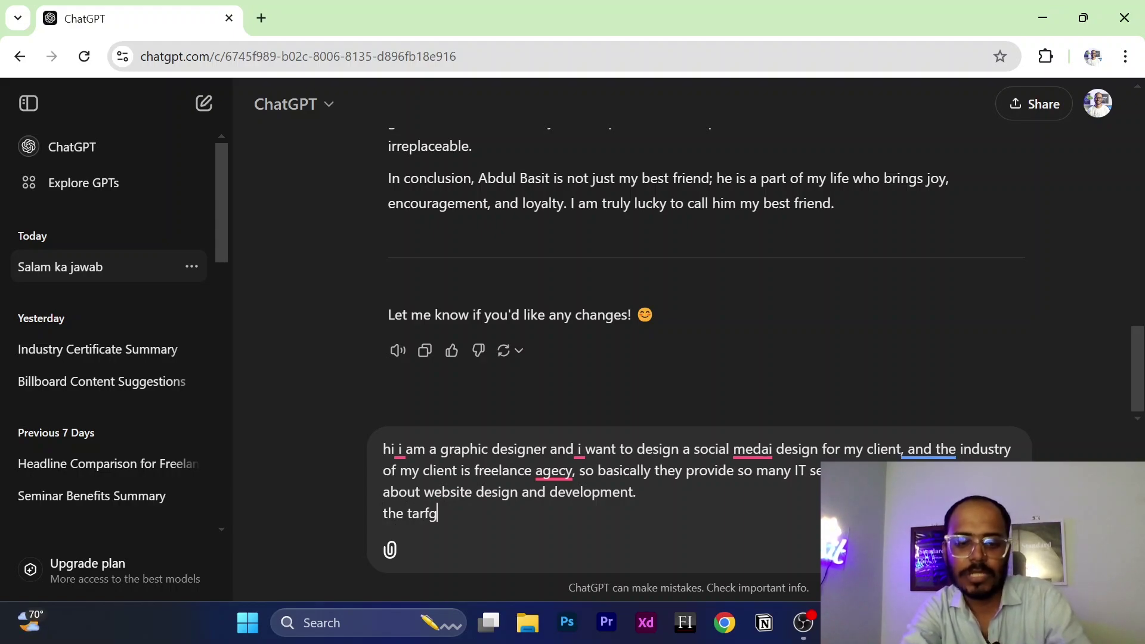
pyautogui.write('et audien')
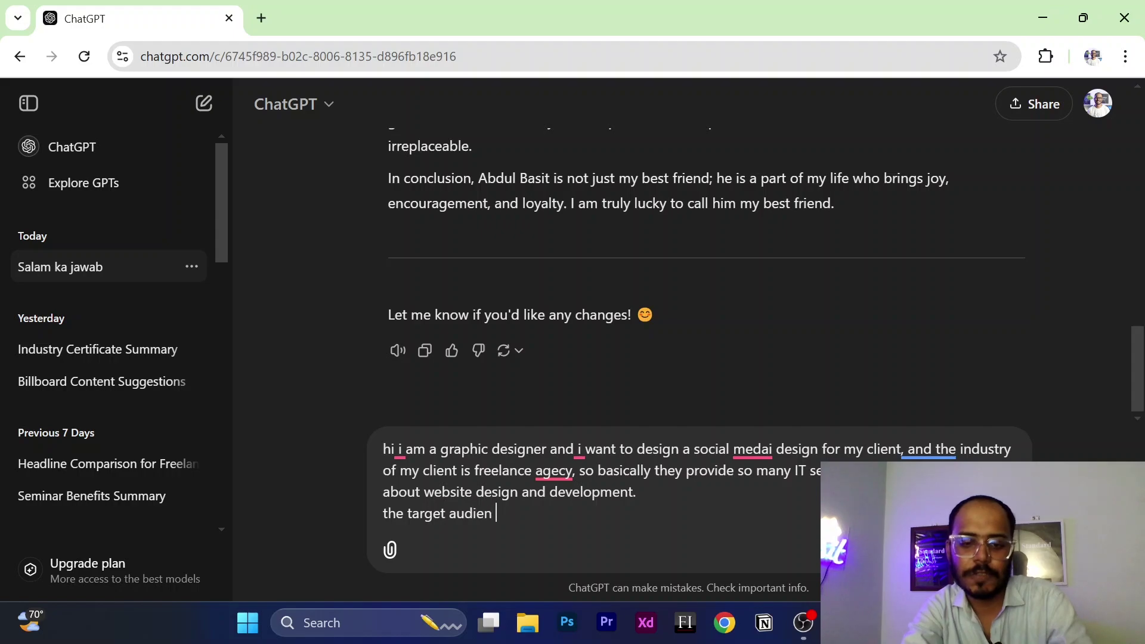
pyautogui.write('ce ea')
pyautogui.press('BackSpace')
pyautogui.press('BackSpace')
pyautogui.write('o')
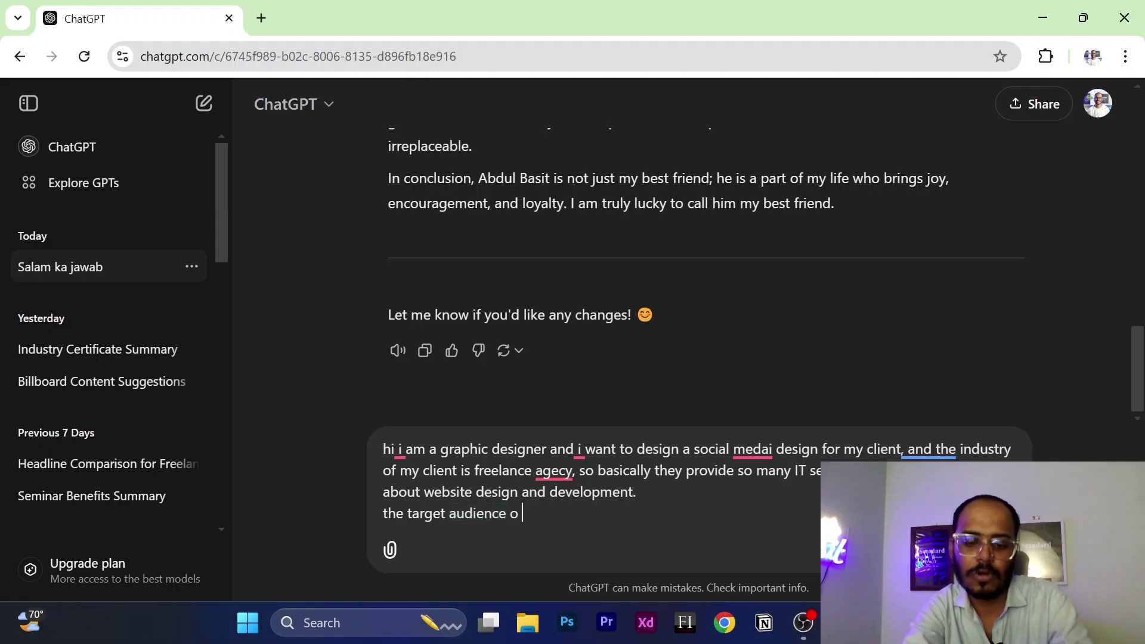
pyautogui.write('f my clen')
pyautogui.press('BackSpace')
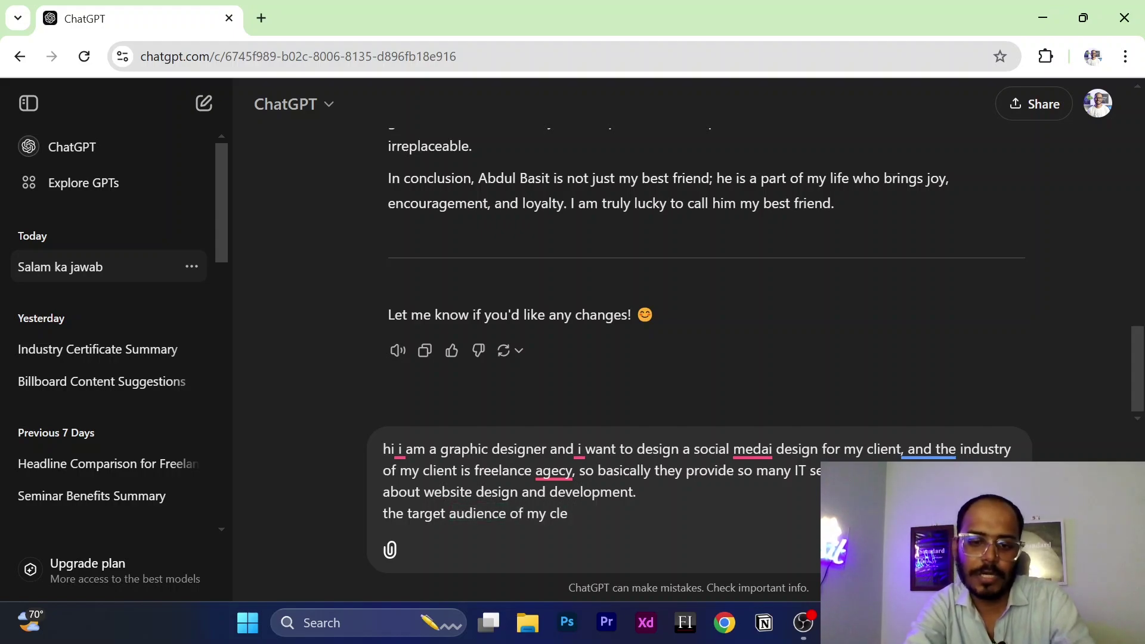
pyautogui.write('nt')
pyautogui.press('BackSpace')
pyautogui.press('BackSpace')
pyautogui.press('BackSpace')
pyautogui.write('ien')
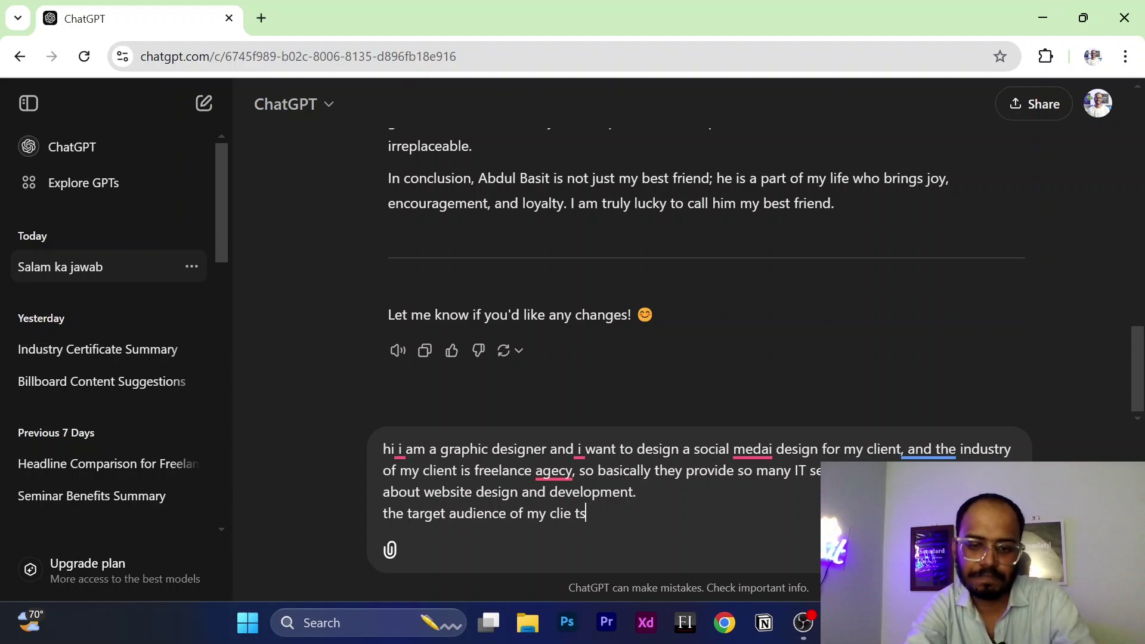
pyautogui.press('BackSpace')
pyautogui.write('nts are ')
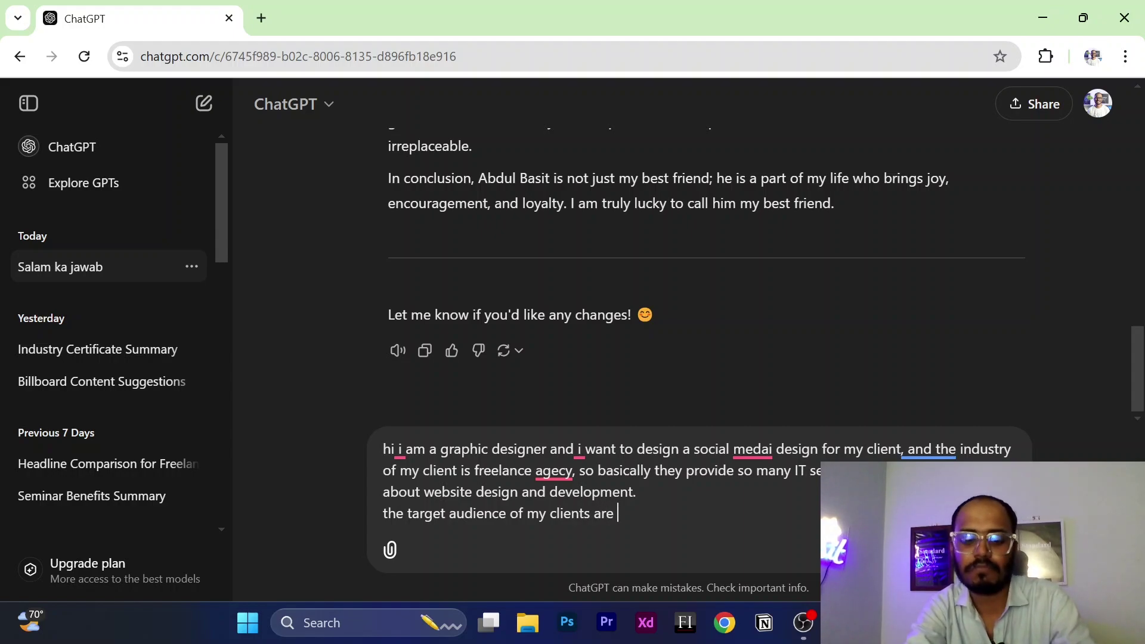
pyautogui.write('business ow')
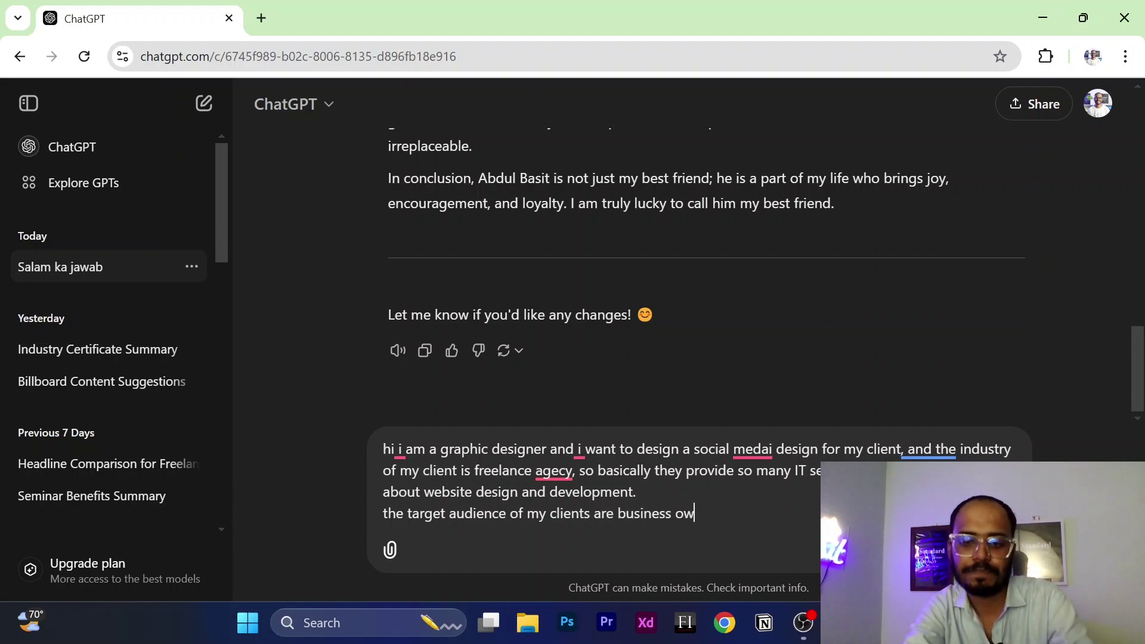
pyautogui.write('ners and c')
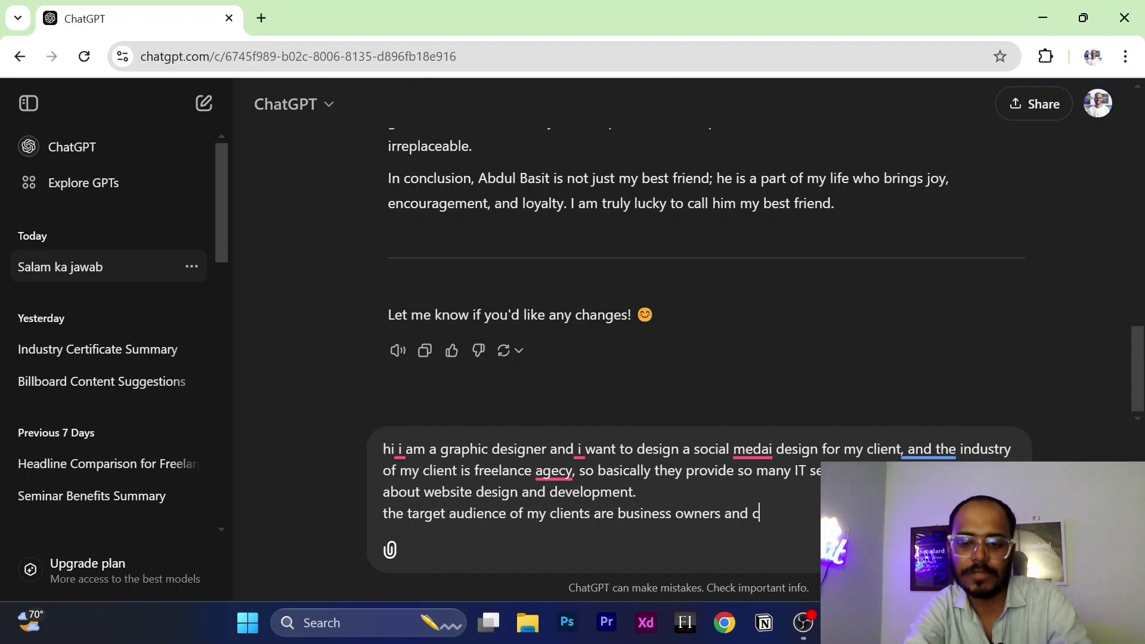
pyautogui.write('eo s and r')
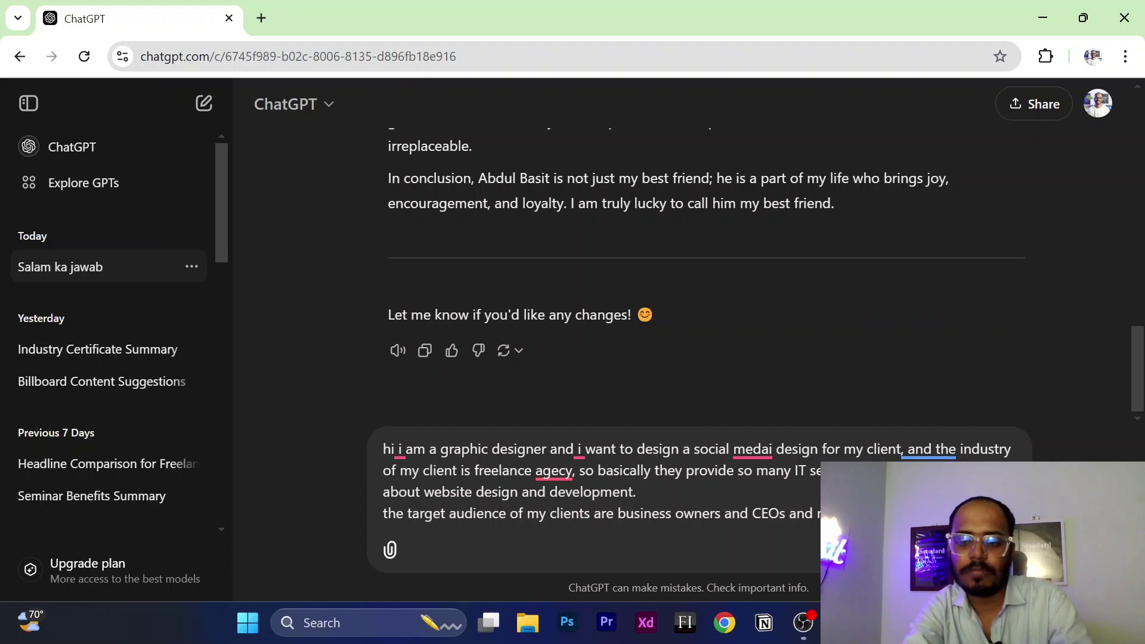
# Step: Add companies and organizations to the target audience and start a new line
pyautogui.write('companies, fa')
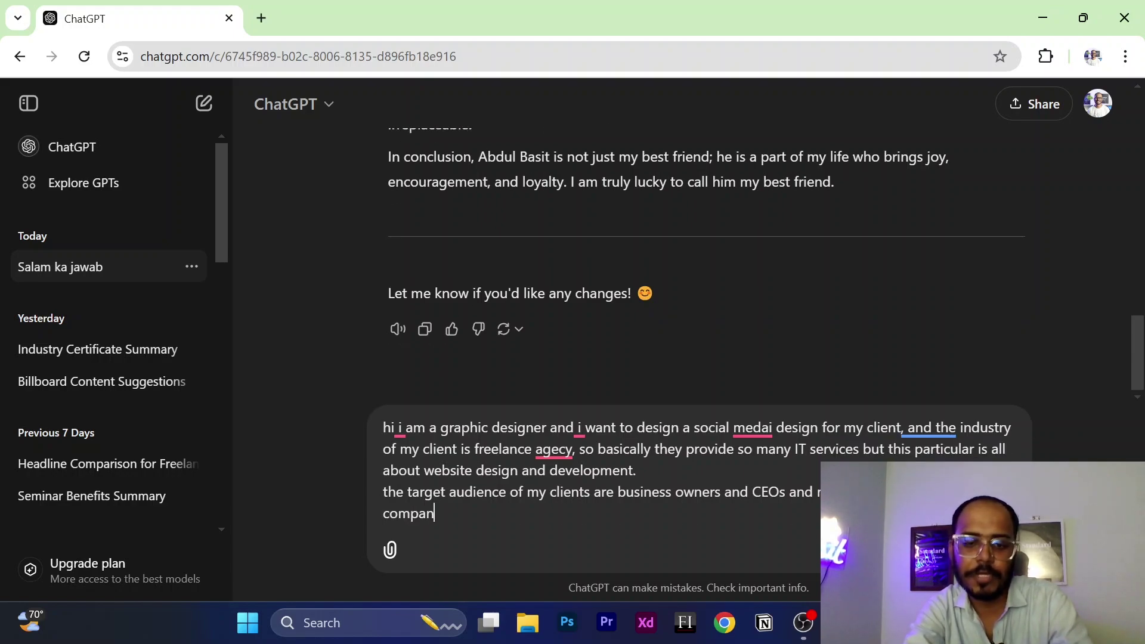
pyautogui.press('BackSpace')
pyautogui.press('BackSpace')
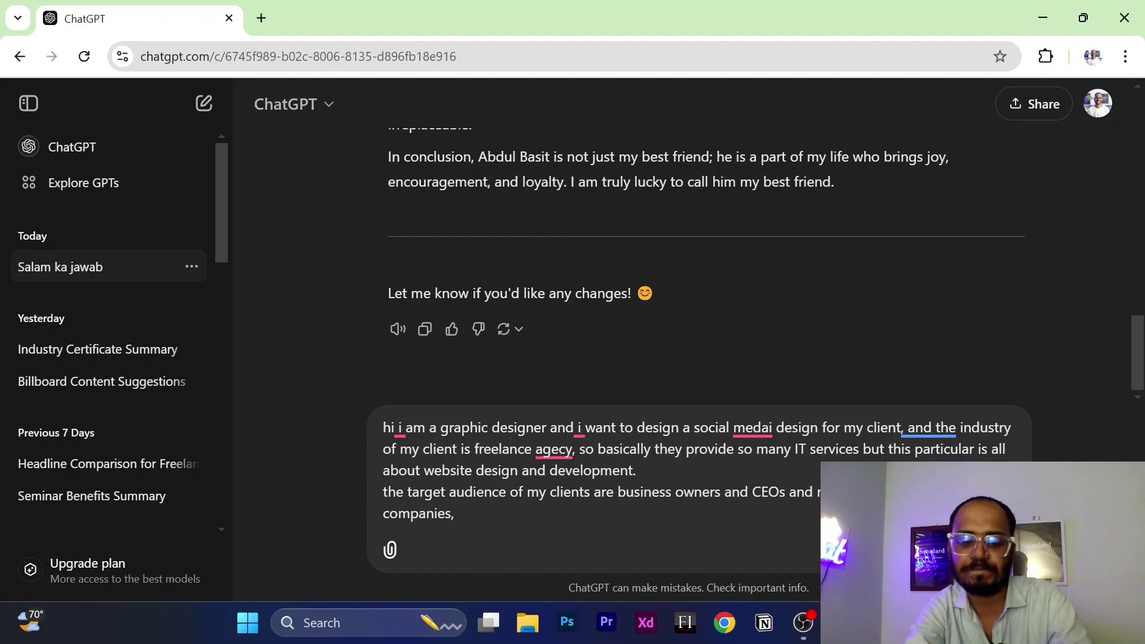
pyautogui.write('organ')
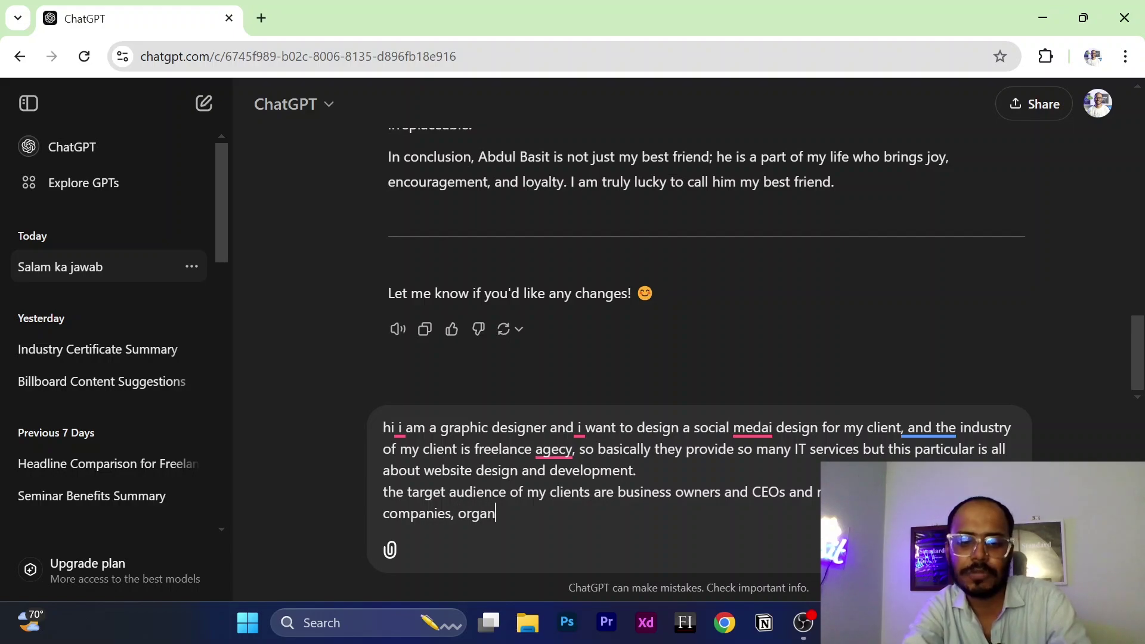
pyautogui.write('izations.')
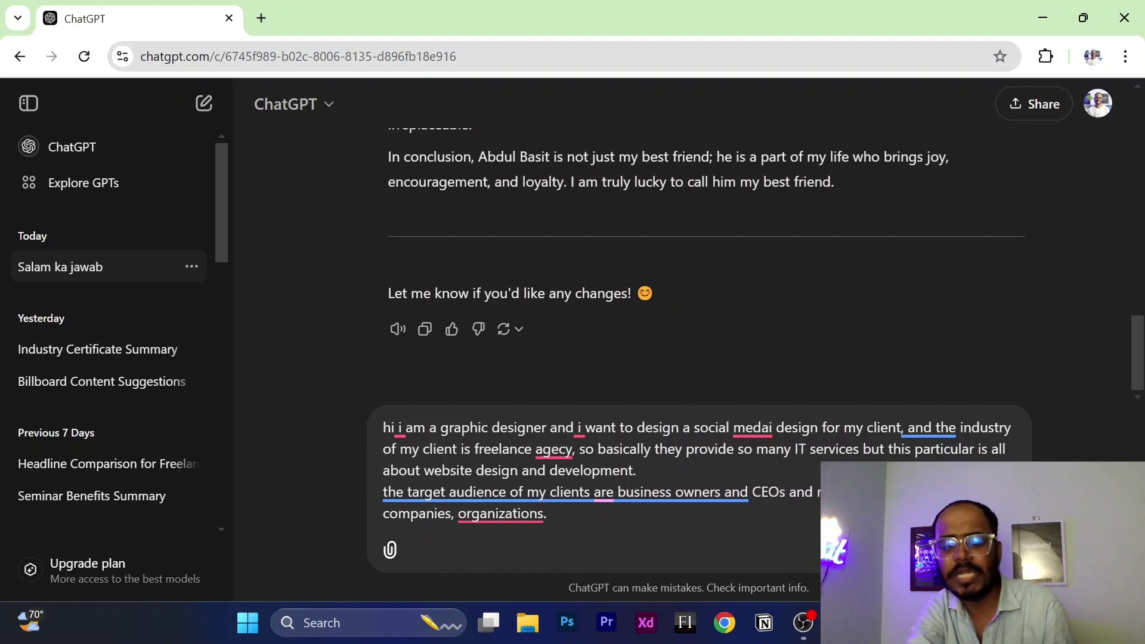
pyautogui.press('BackSpace')
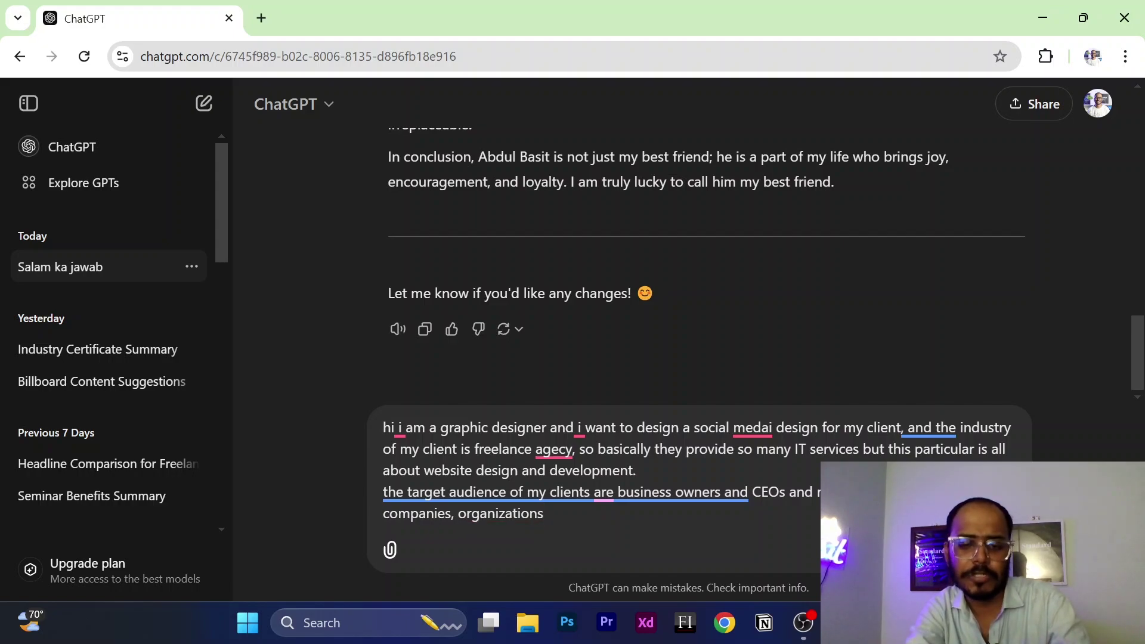
pyautogui.press('BackSpace')
pyautogui.press('BackSpace')
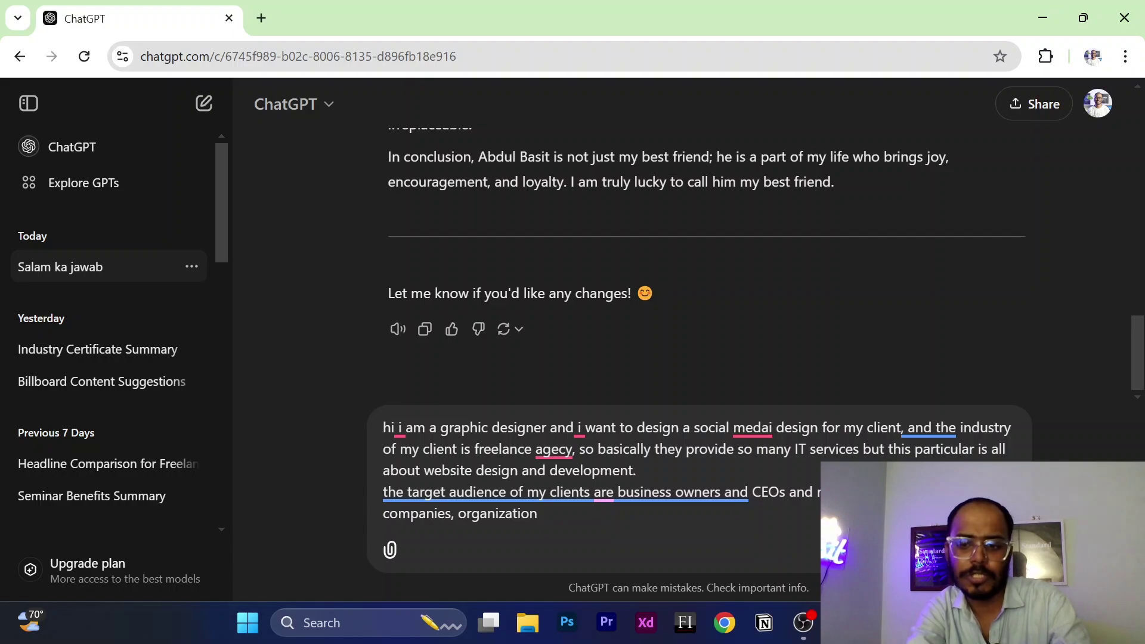
pyautogui.write('s')
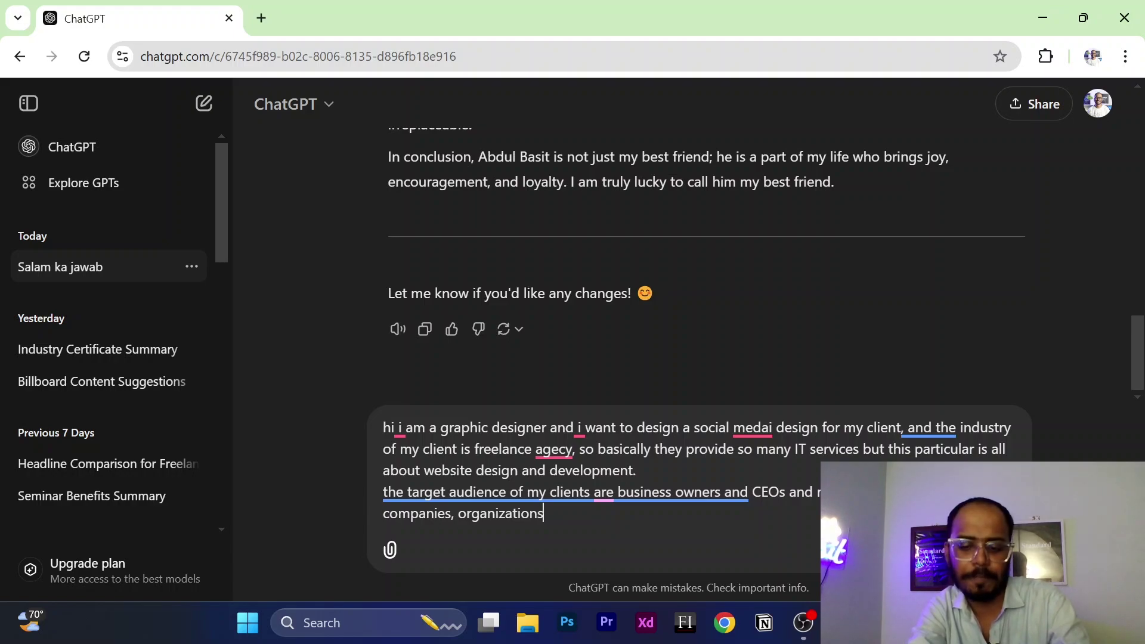
pyautogui.write('.')
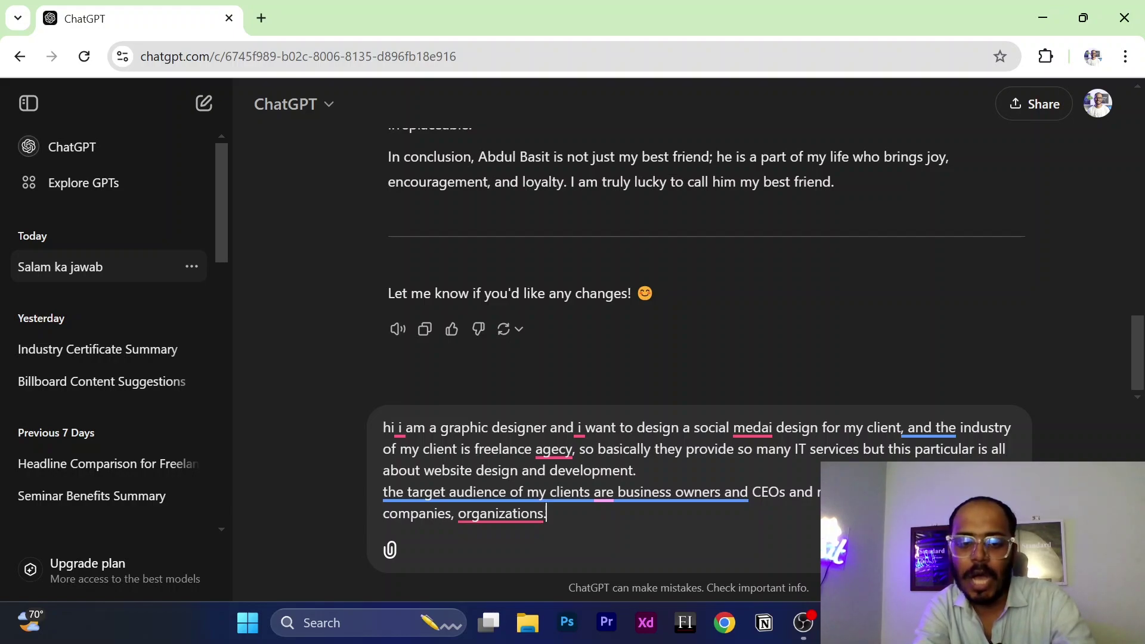
pyautogui.hotkey('shift', 'Return')
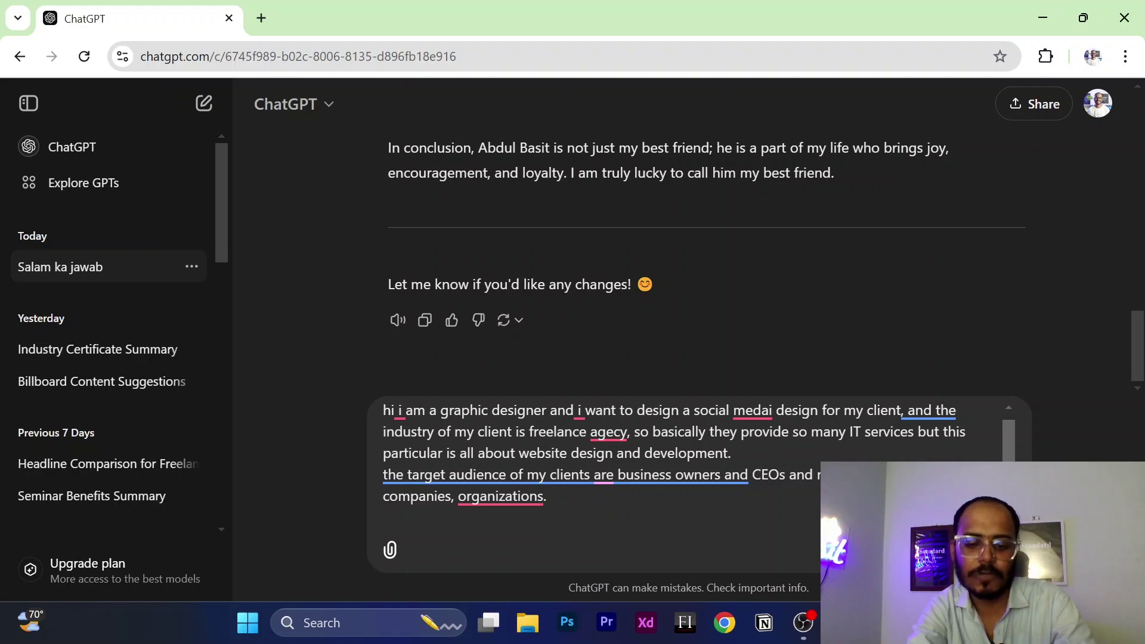
# Step: Add 'so I want you to help us in copywriting for our post. so first you will g', plus a blank line
pyautogui.write('so I want to')
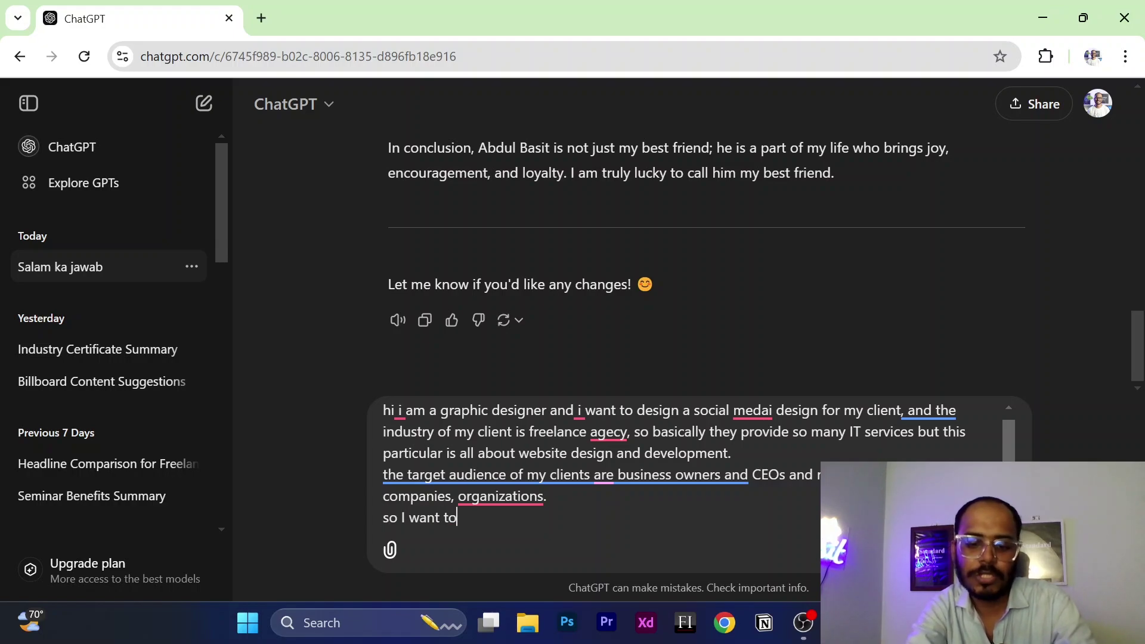
pyautogui.press('BackSpace')
pyautogui.press('BackSpace')
pyautogui.write('you to')
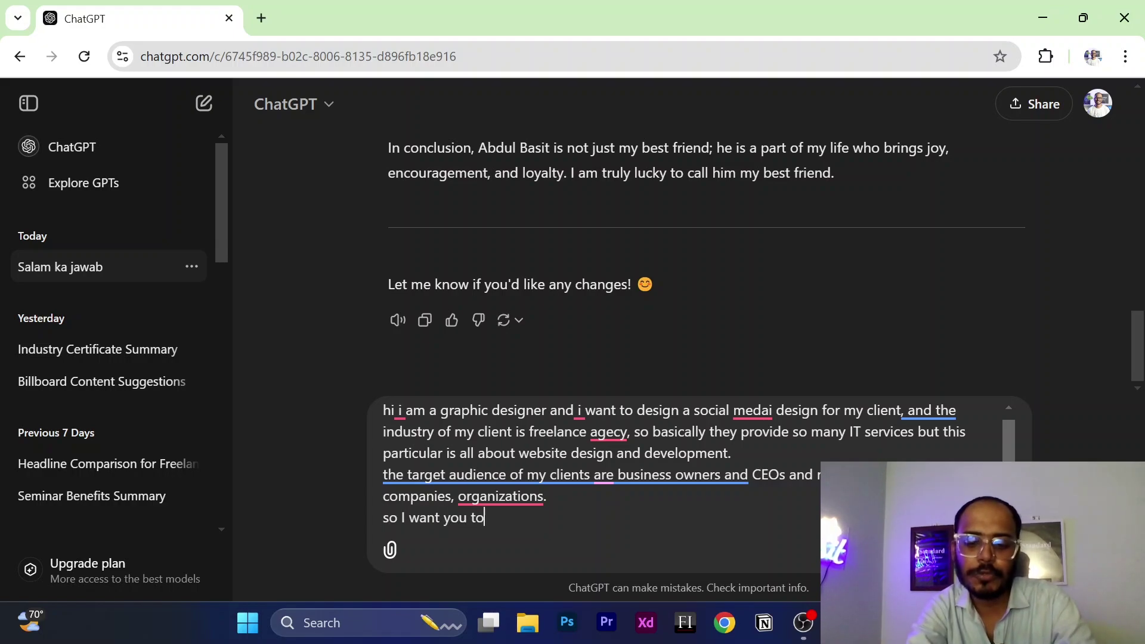
pyautogui.write(' help us in ')
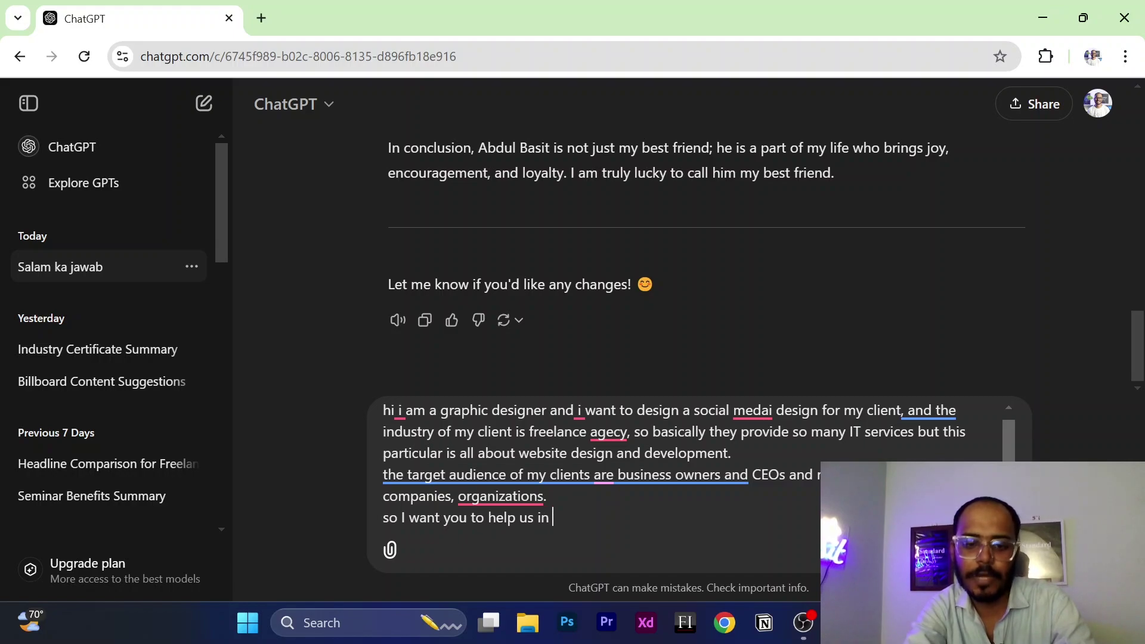
pyautogui.write('c')
pyautogui.press('BackSpace')
pyautogui.write('copywi')
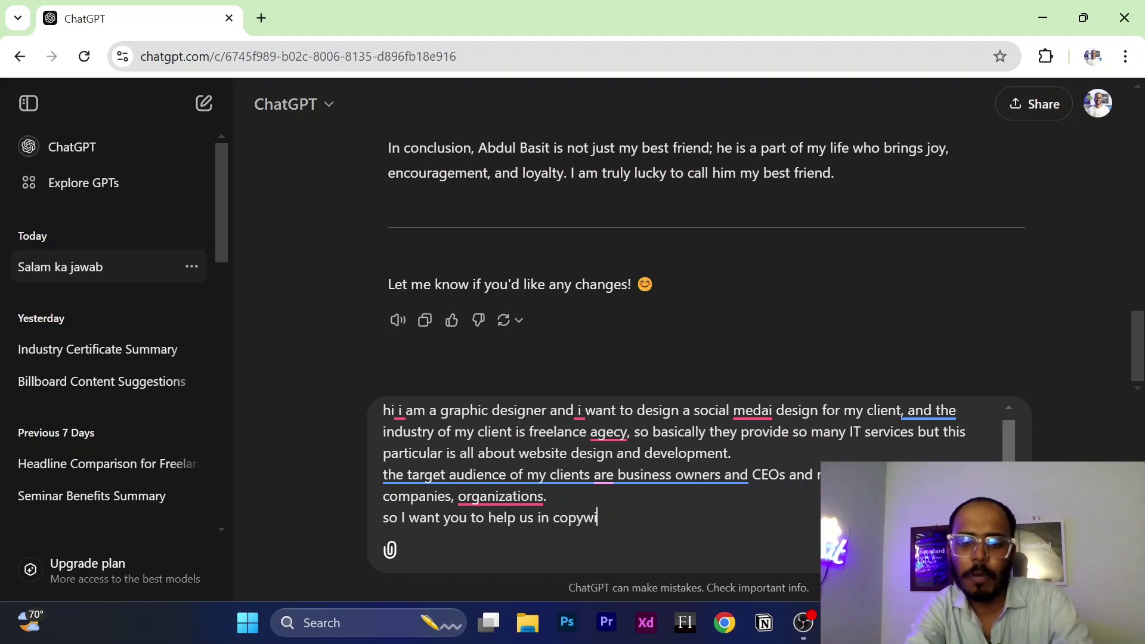
pyautogui.write('rting')
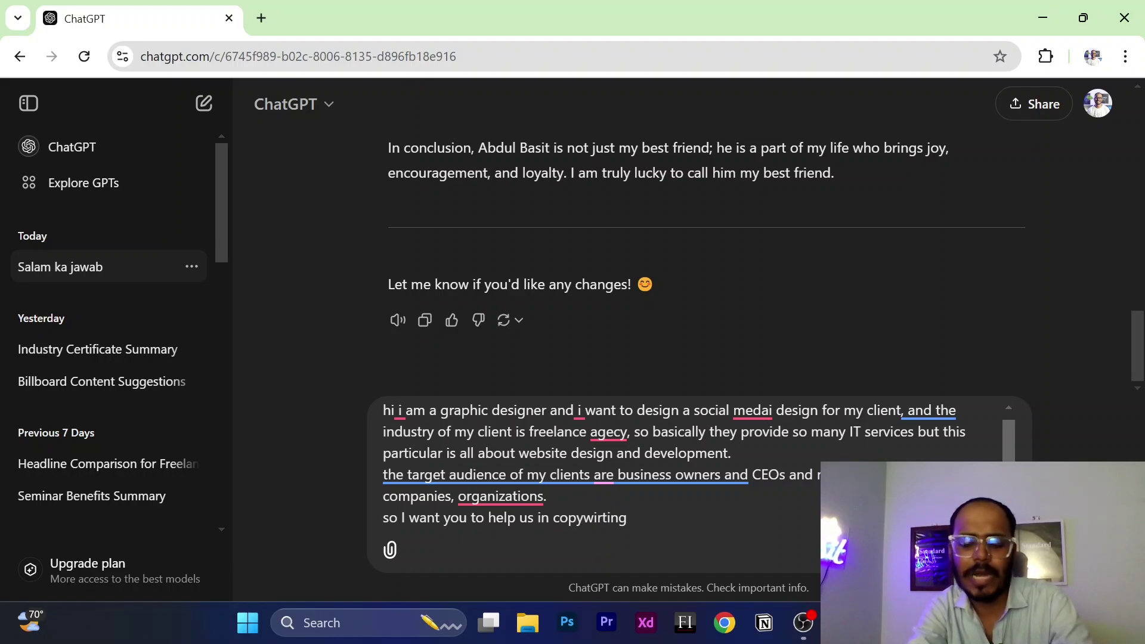
pyautogui.write(' for our p')
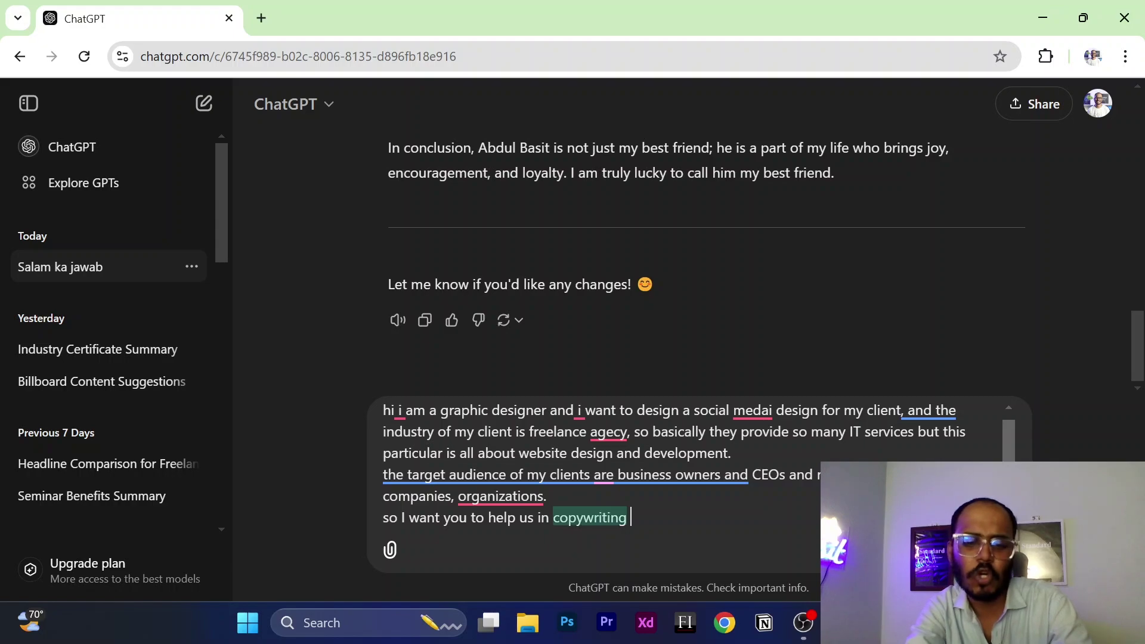
pyautogui.write('ost')
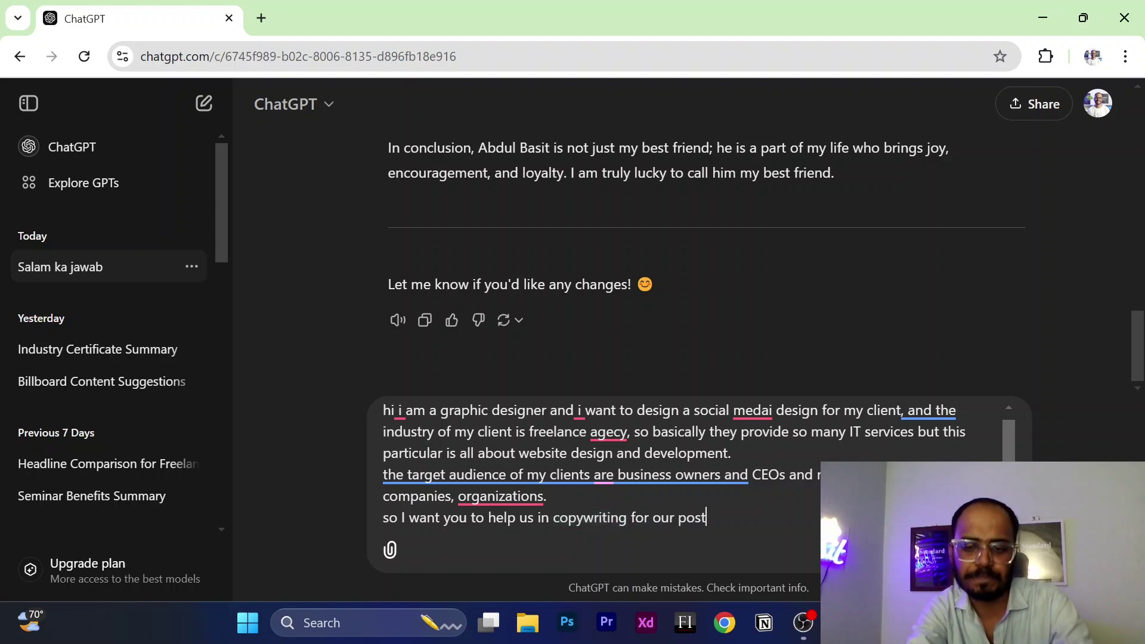
pyautogui.write('.')
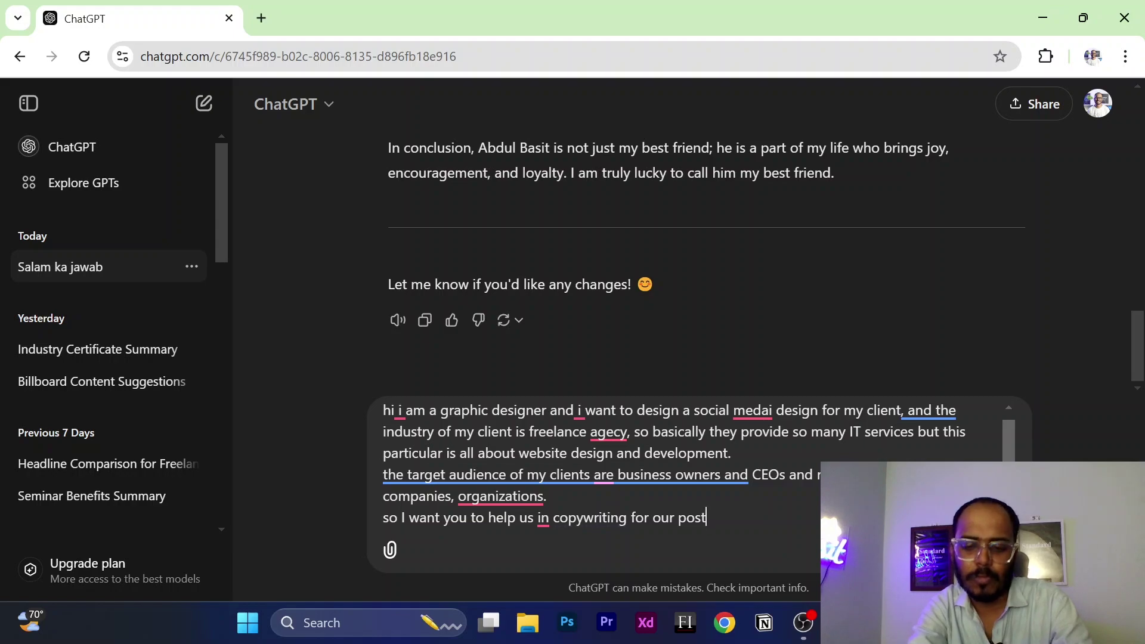
pyautogui.write(' so fi')
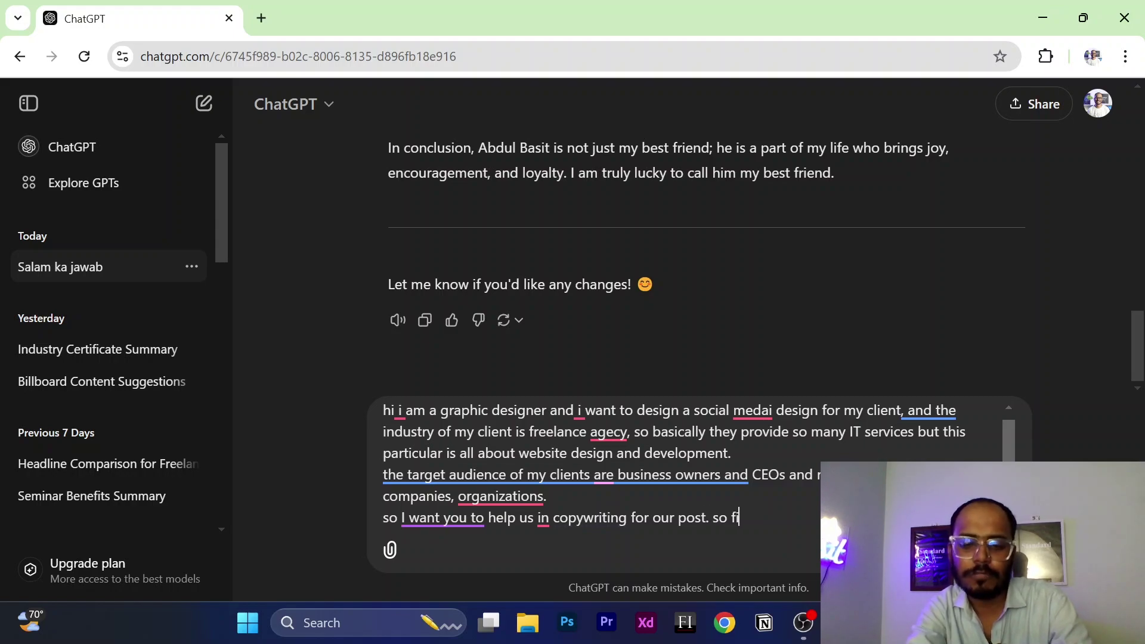
pyautogui.write('rst you will g')
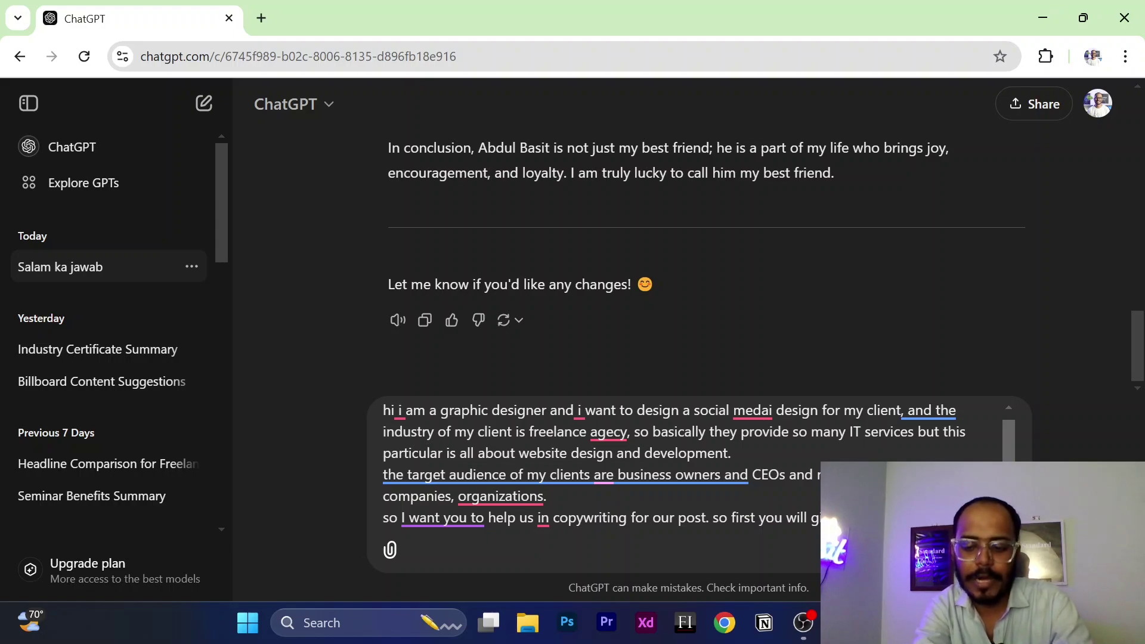
pyautogui.hotkey('shift', 'Return')
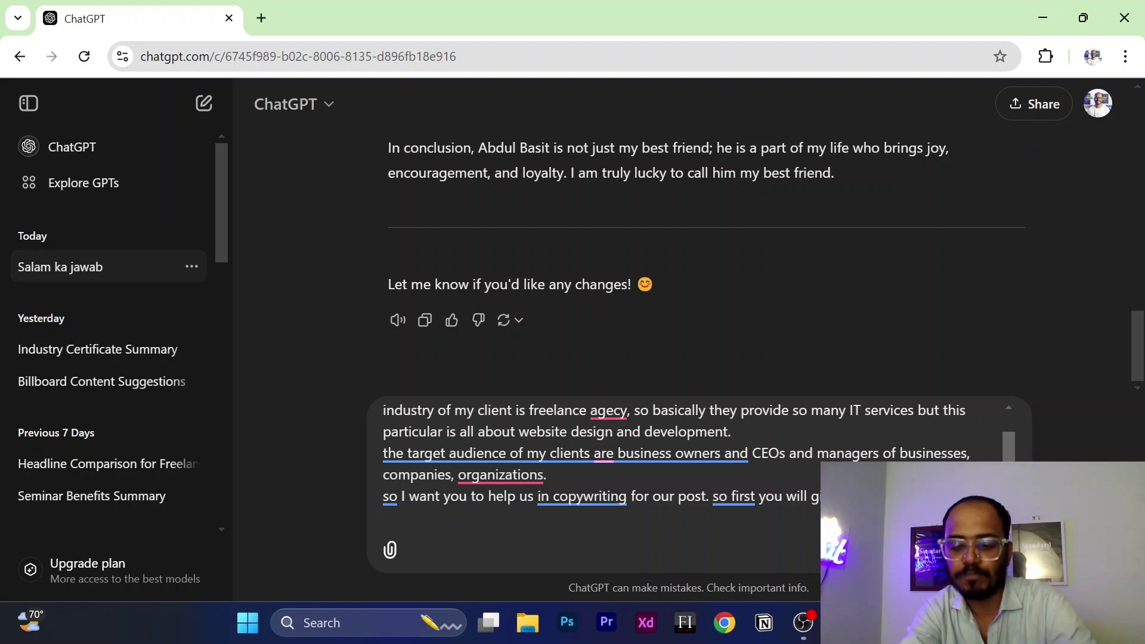
pyautogui.hotkey('shift', 'Return')
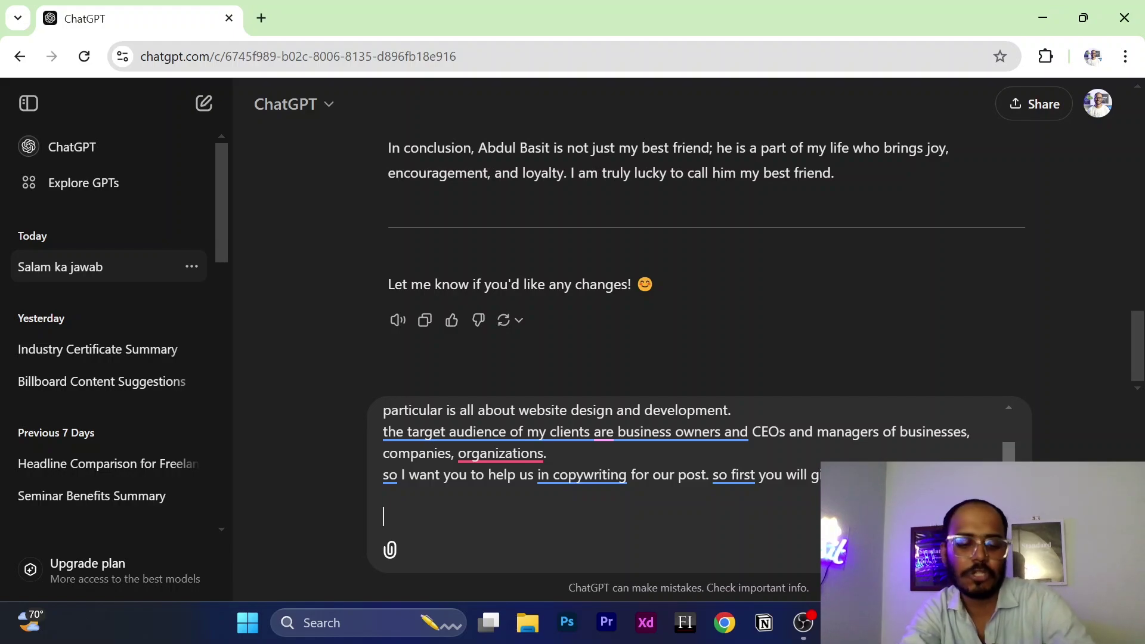
# Step: Write that customers' attention span is too low when deciding whether to watch a post
pyautogui.write('as we all ko')
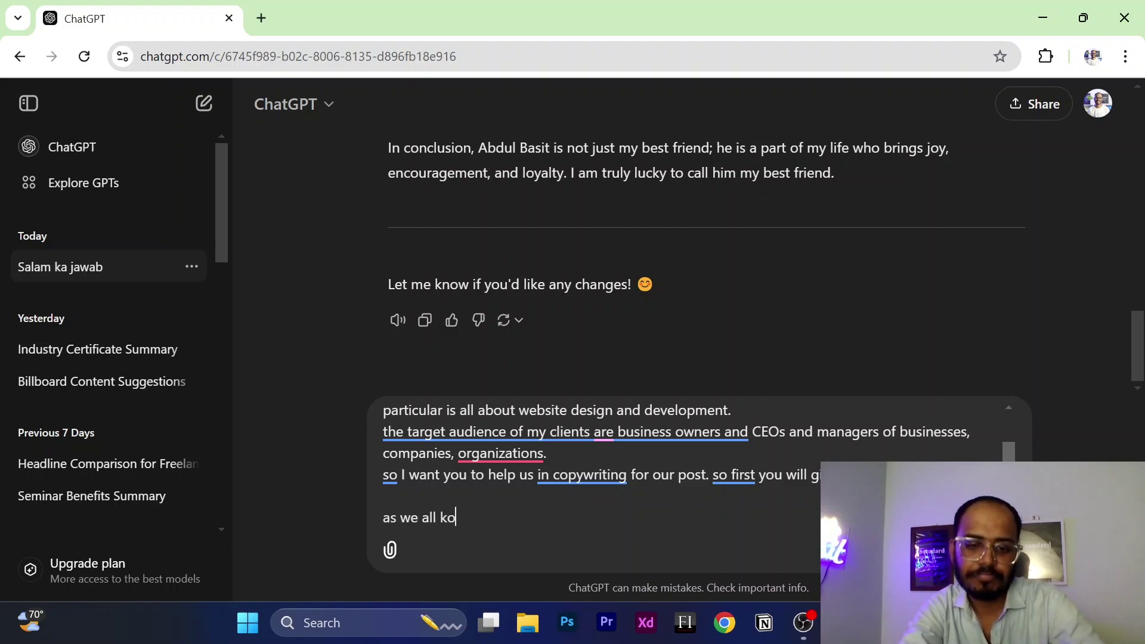
pyautogui.press('BackSpace')
pyautogui.write('now ')
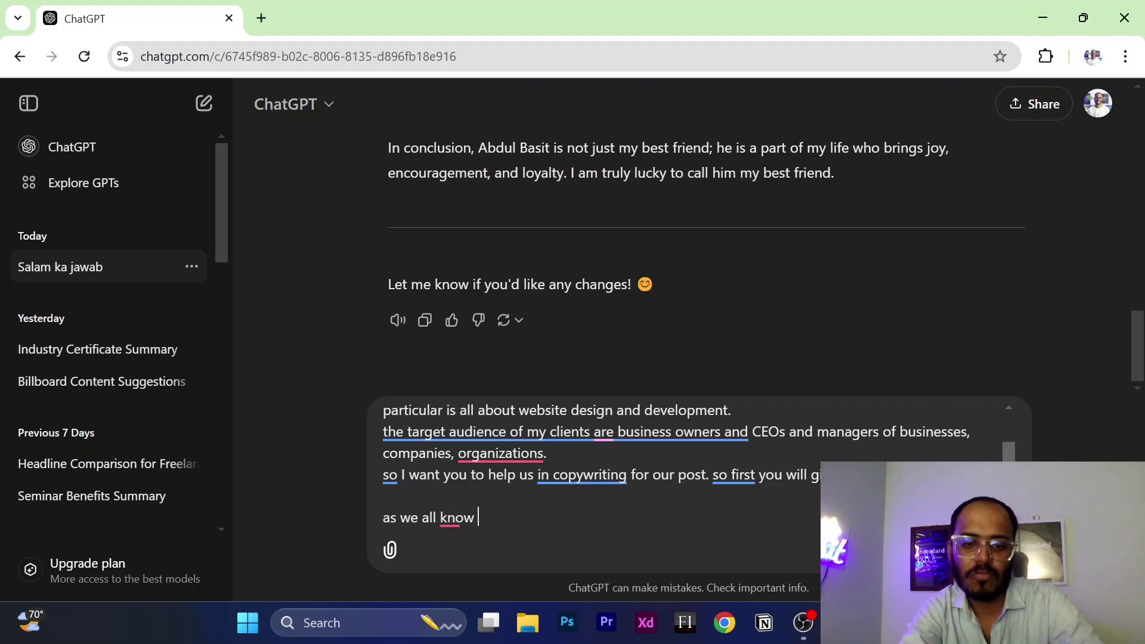
pyautogui.write('in this ')
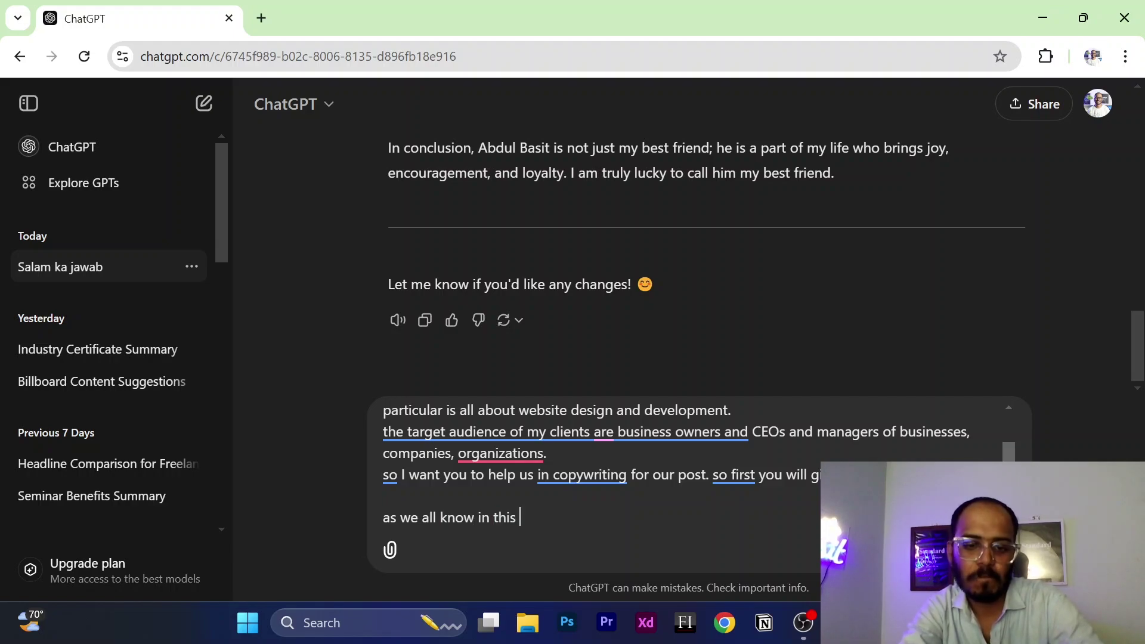
pyautogui.write('era custom')
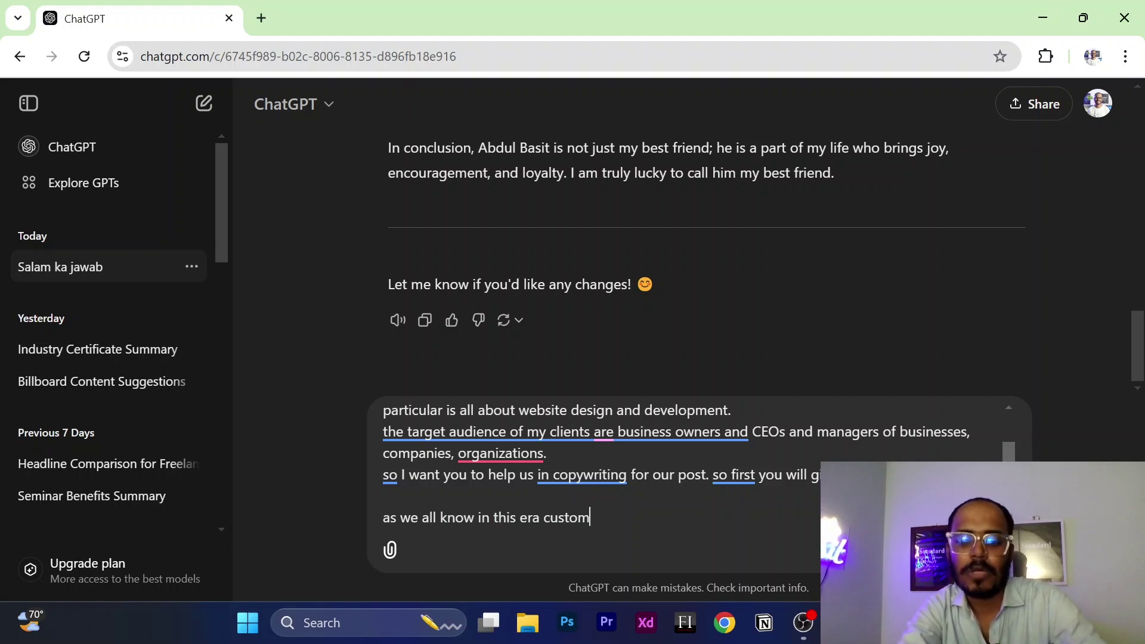
pyautogui.write('ers attetnio')
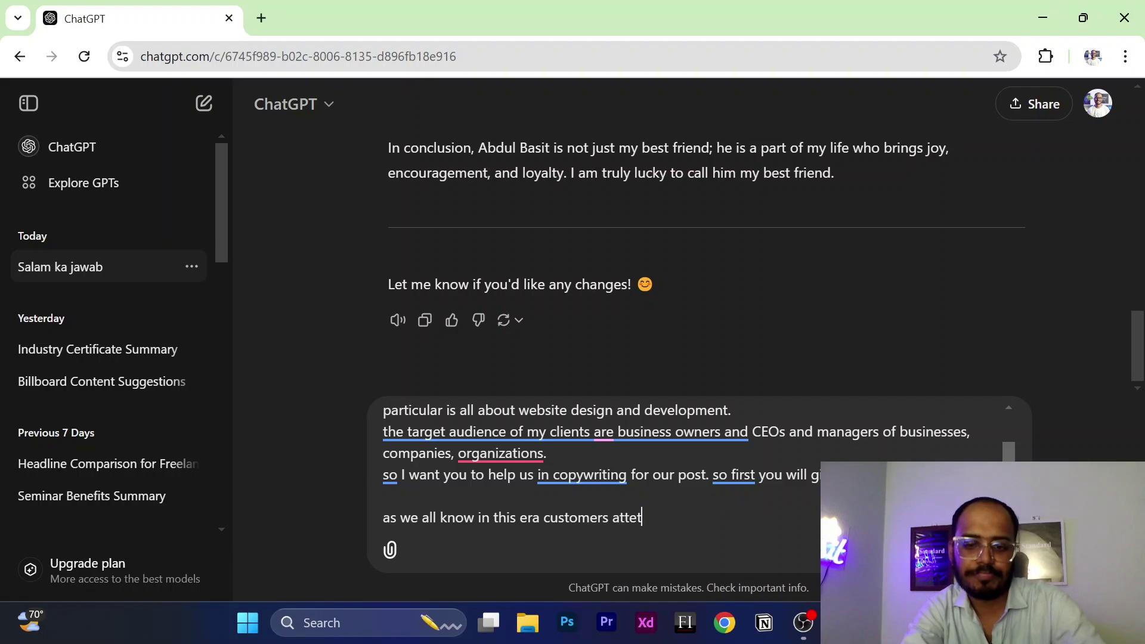
pyautogui.press('BackSpace')
pyautogui.press('BackSpace')
pyautogui.press('BackSpace')
pyautogui.press('BackSpace')
pyautogui.write('ntion span is ')
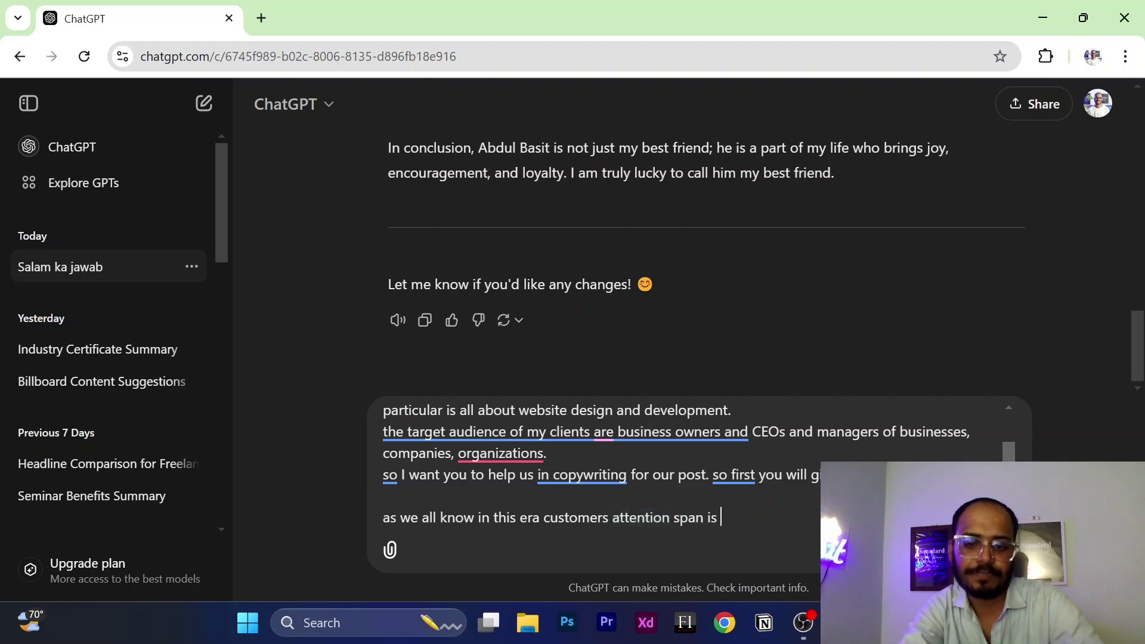
pyautogui.write('to o low')
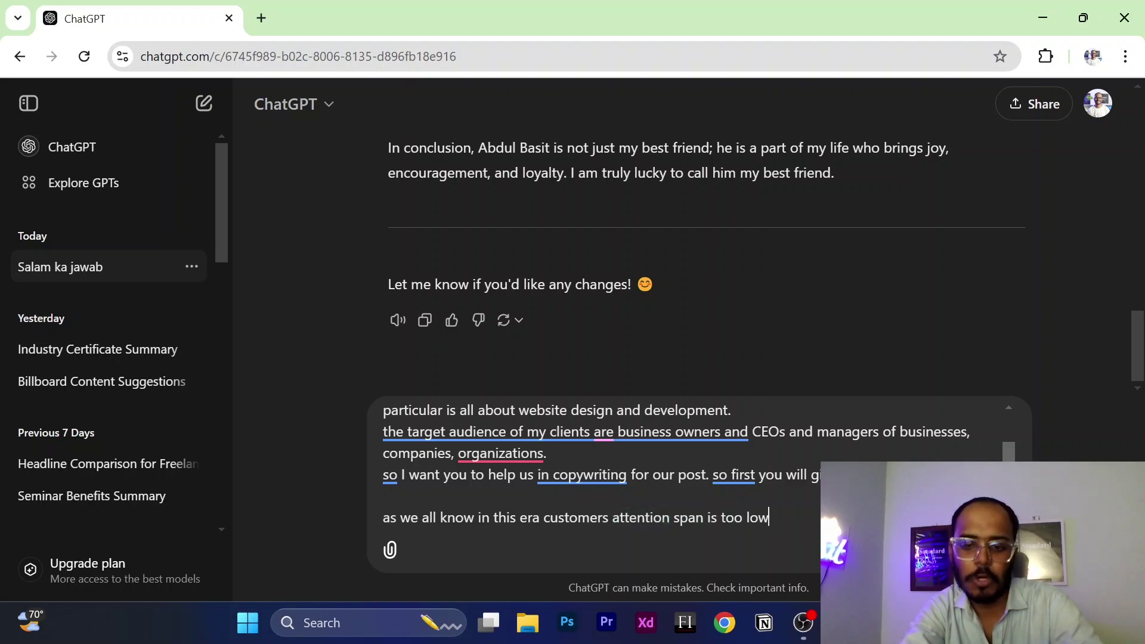
pyautogui.write(' they ha')
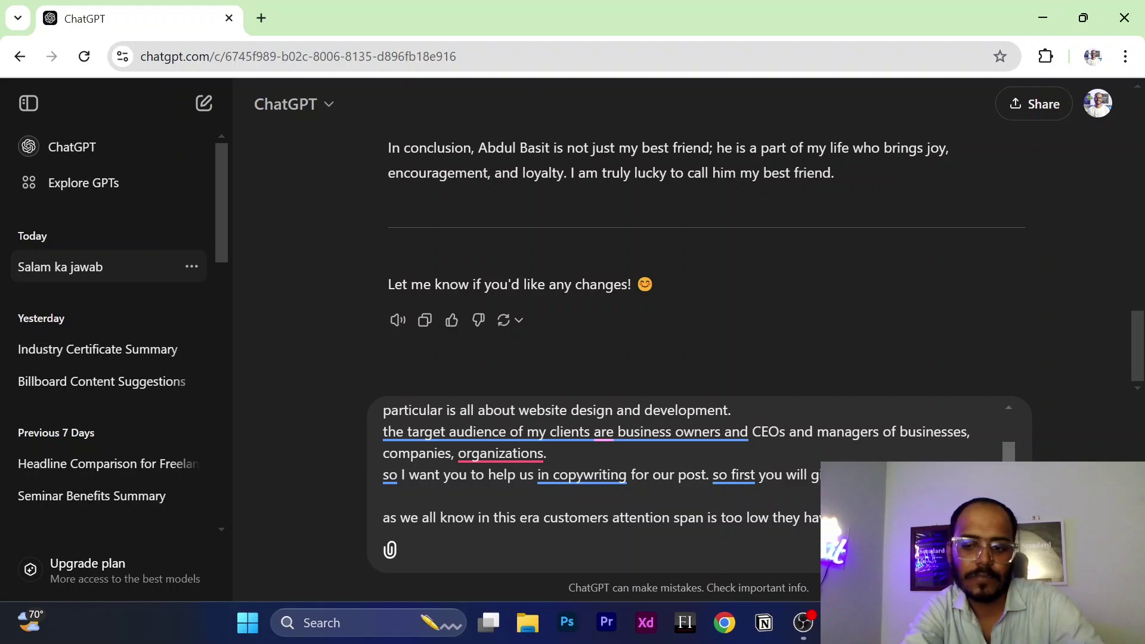
pyautogui.write('whether they ')
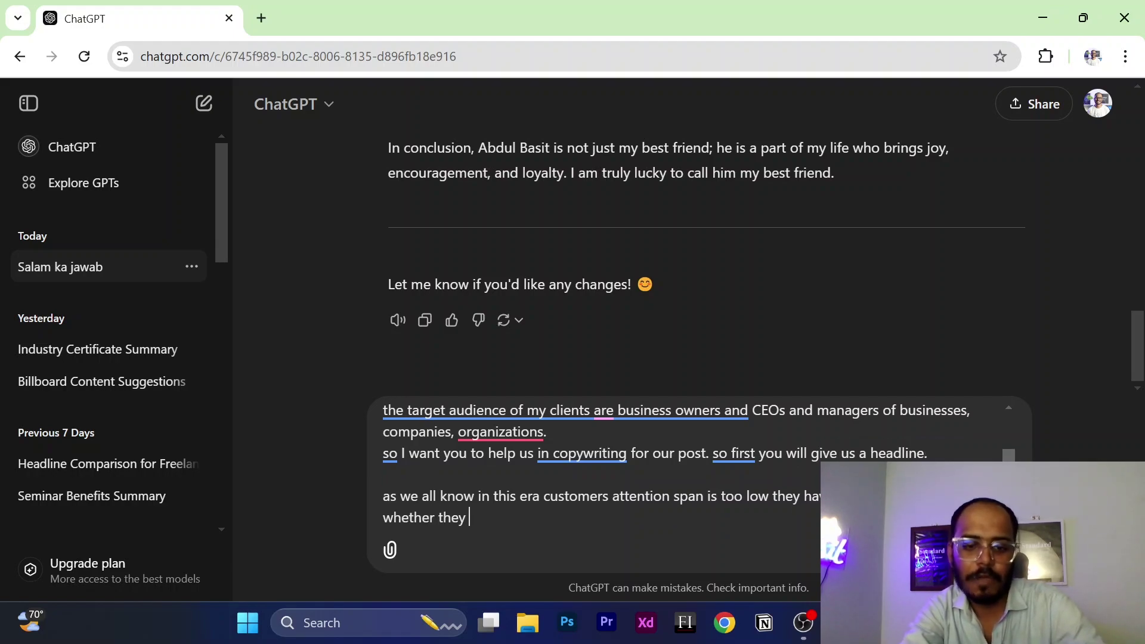
pyautogui.write('have to wathc')
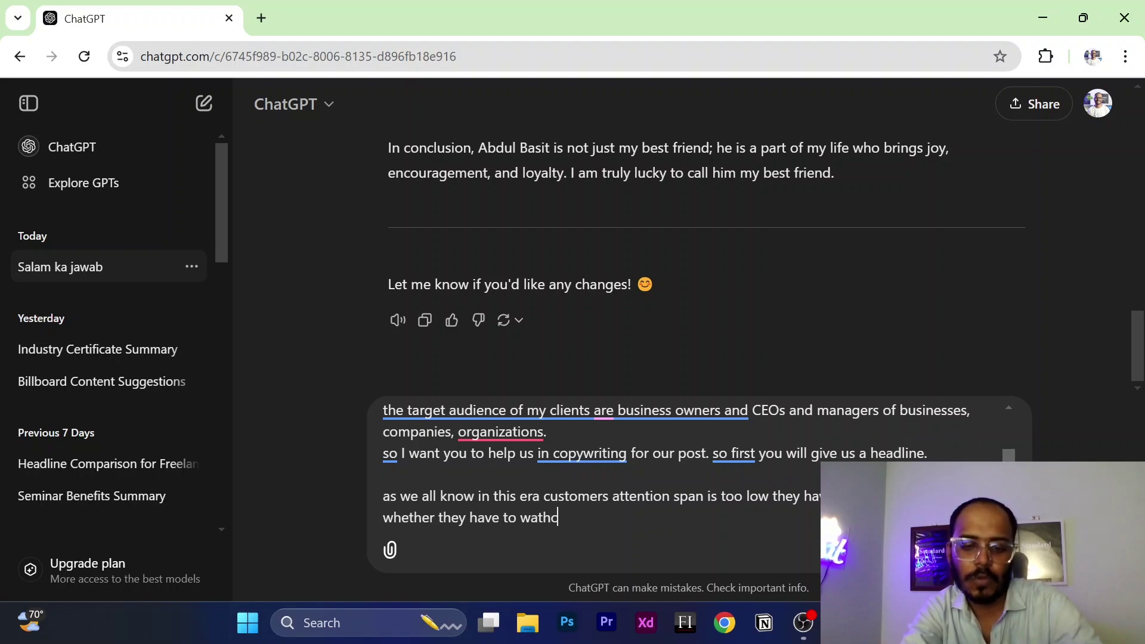
pyautogui.press('BackSpace')
pyautogui.press('BackSpace')
pyautogui.write('ch this post ')
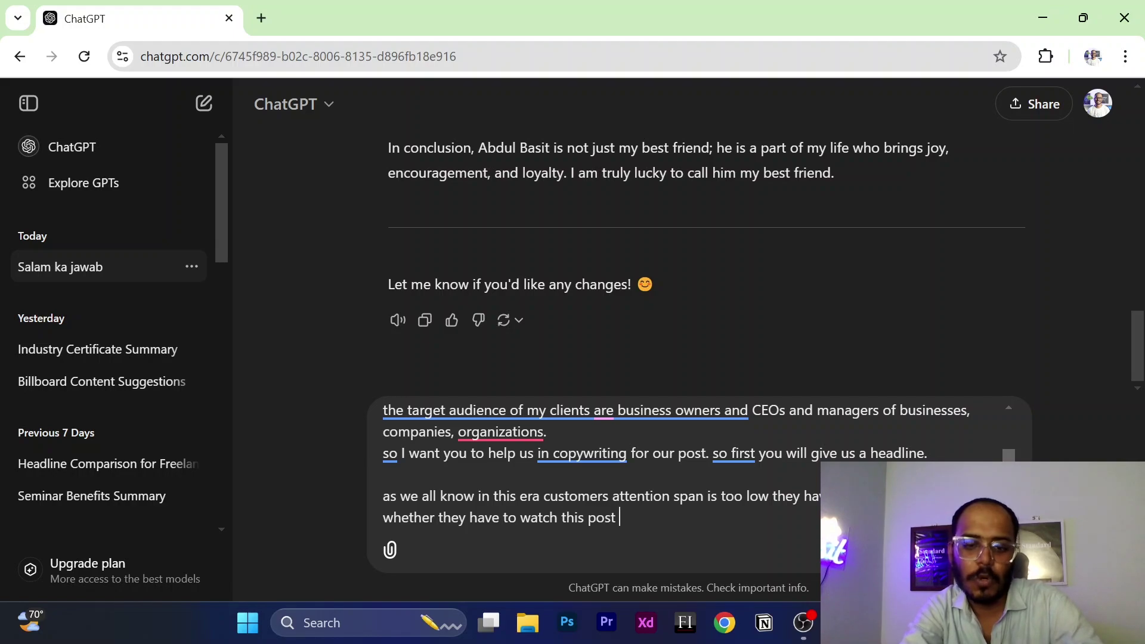
pyautogui.write('to no')
pyautogui.press('BackSpace')
pyautogui.press('BackSpace')
pyautogui.press('BackSpace')
pyautogui.press('BackSpace')
pyautogui.press('BackSpace')
pyautogui.write('o')
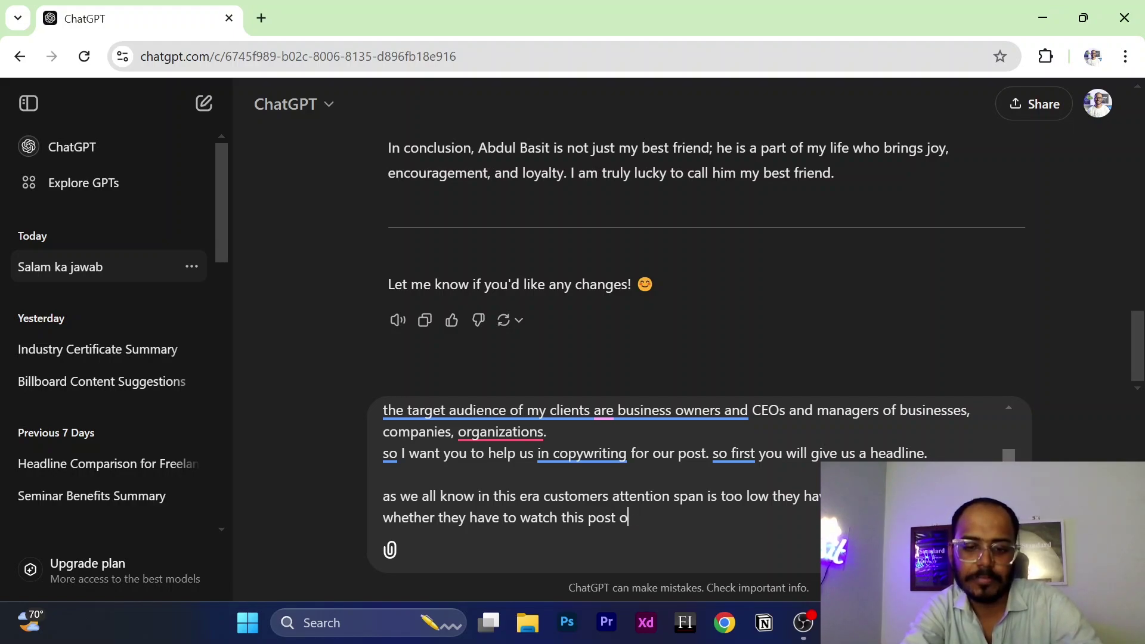
pyautogui.write('r not so we wa')
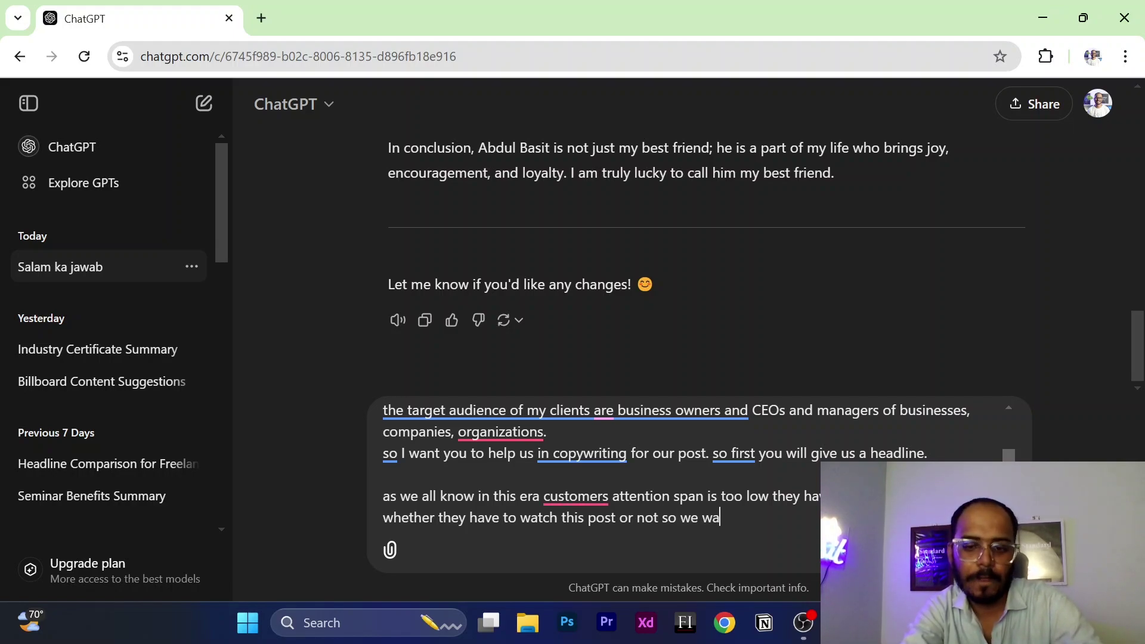
pyautogui.write('nt our des')
# Step: Ask for an attention-seeker headline giving a value proposition to the target audience, then a new paragraph
pyautogui.press('BackSpace')
pyautogui.press('BackSpace')
pyautogui.press('BackSpace')
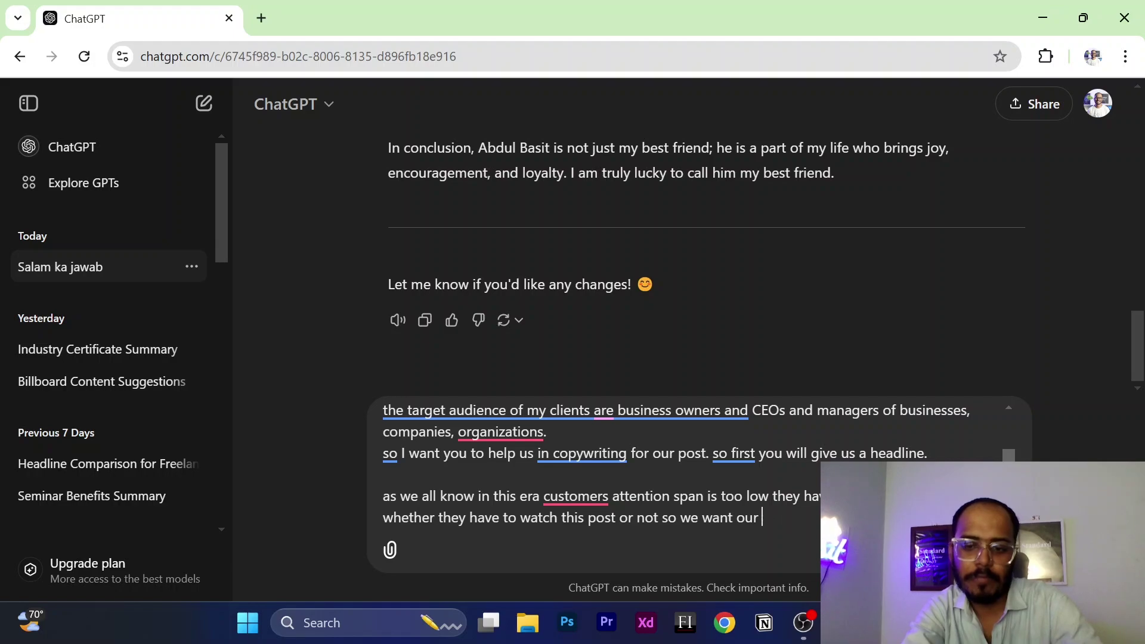
pyautogui.write('headline')
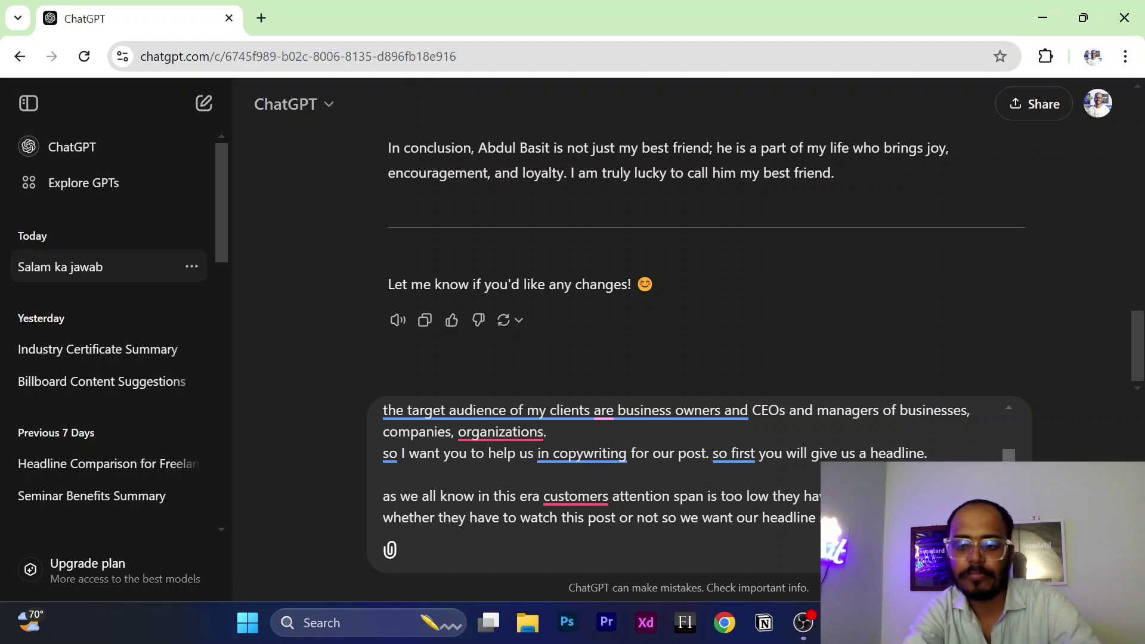
pyautogui.write('attention eeke')
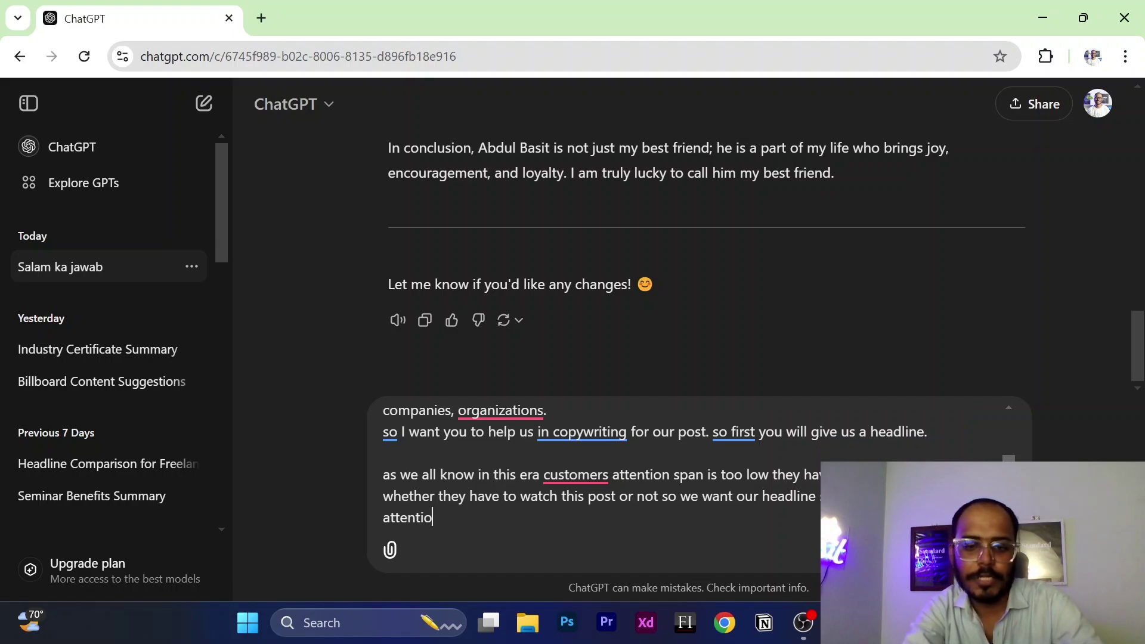
pyautogui.press('BackSpace')
pyautogui.press('BackSpace')
pyautogui.press('BackSpace')
pyautogui.press('BackSpace')
pyautogui.write('s')
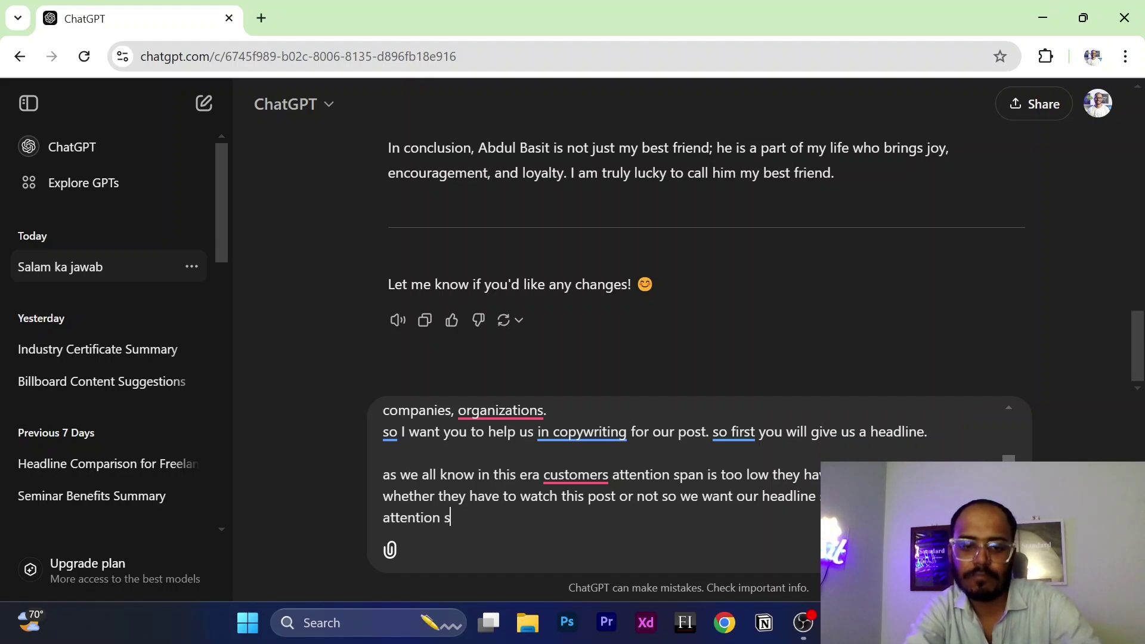
pyautogui.write('eeker, and also prob')
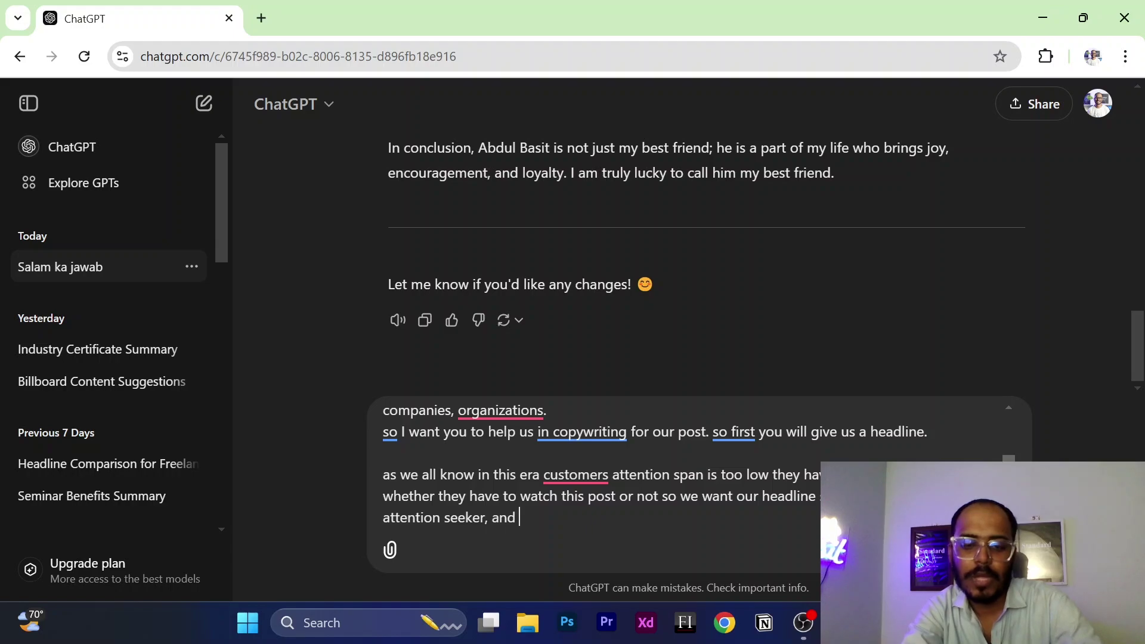
pyautogui.press('BackSpace')
pyautogui.press('BackSpace')
pyautogui.press('BackSpace')
pyautogui.press('BackSpace')
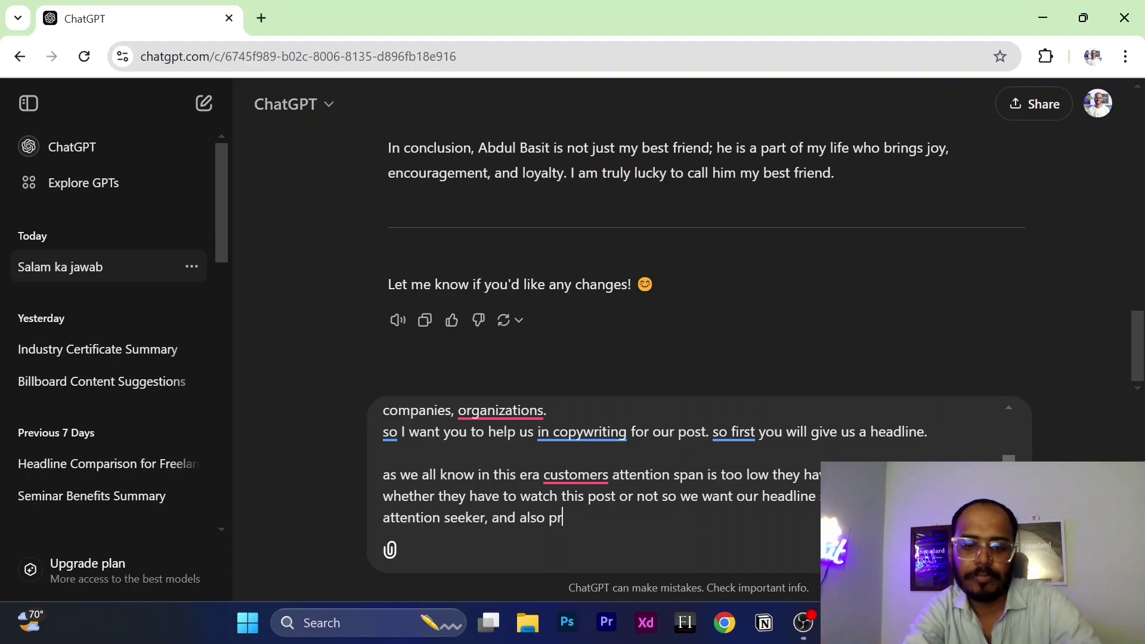
pyautogui.write('it')
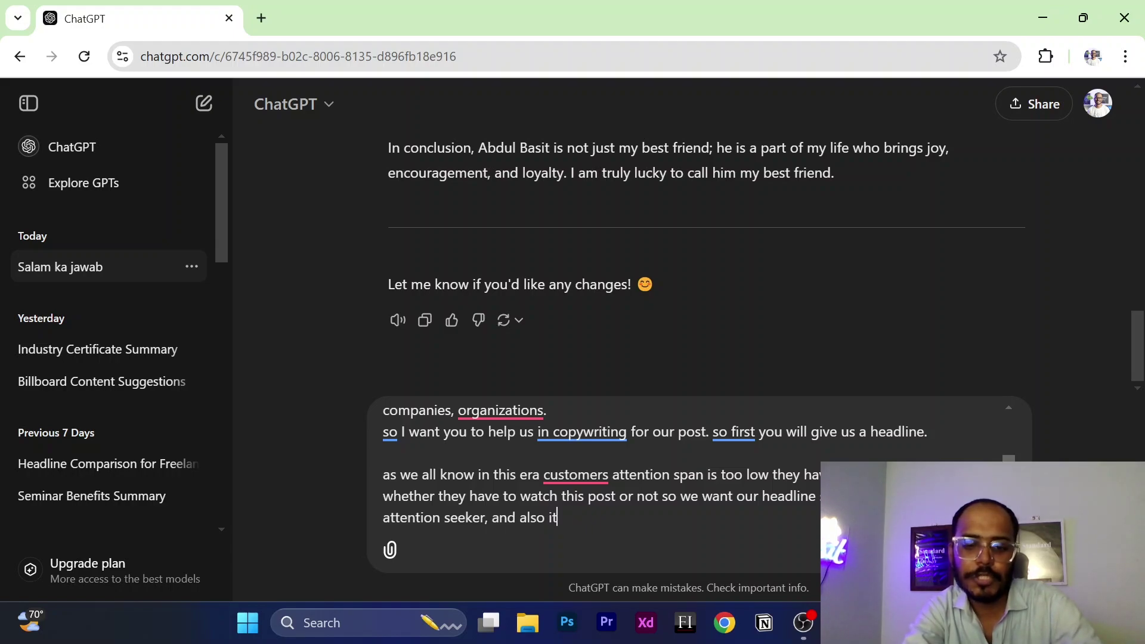
pyautogui.write(' should give value propos')
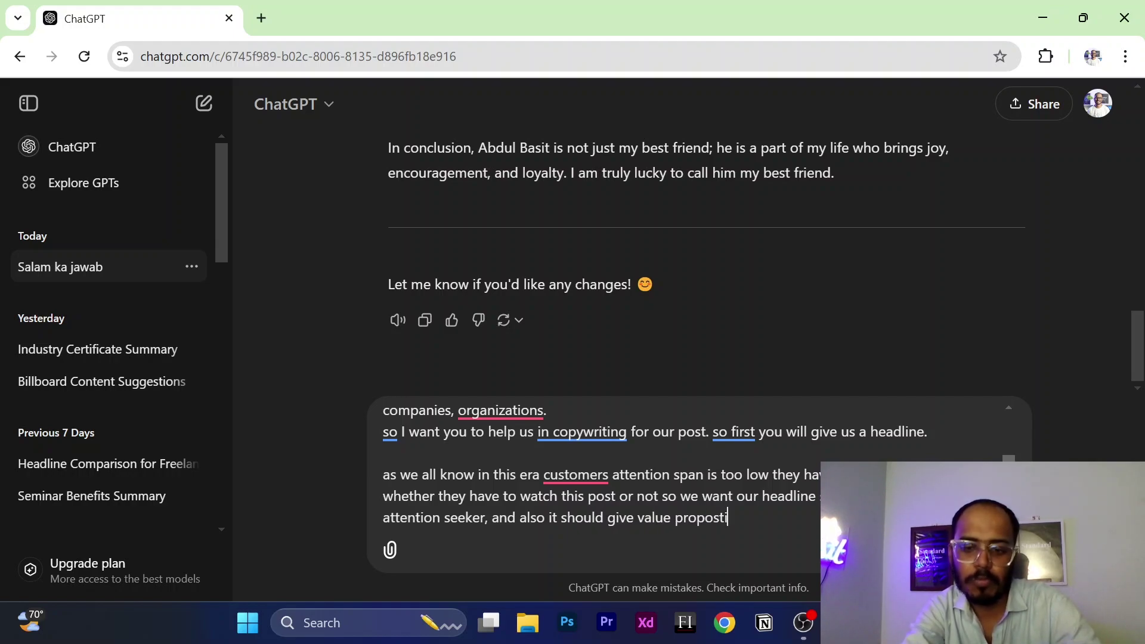
pyautogui.write('itions')
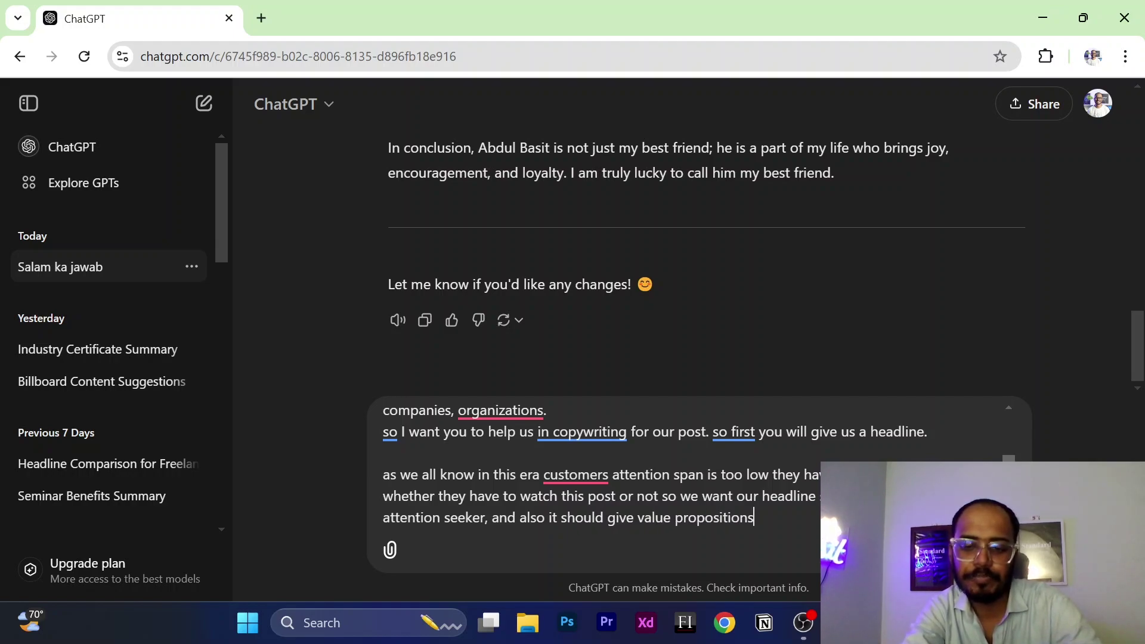
pyautogui.press('BackSpace')
pyautogui.write('to our ta')
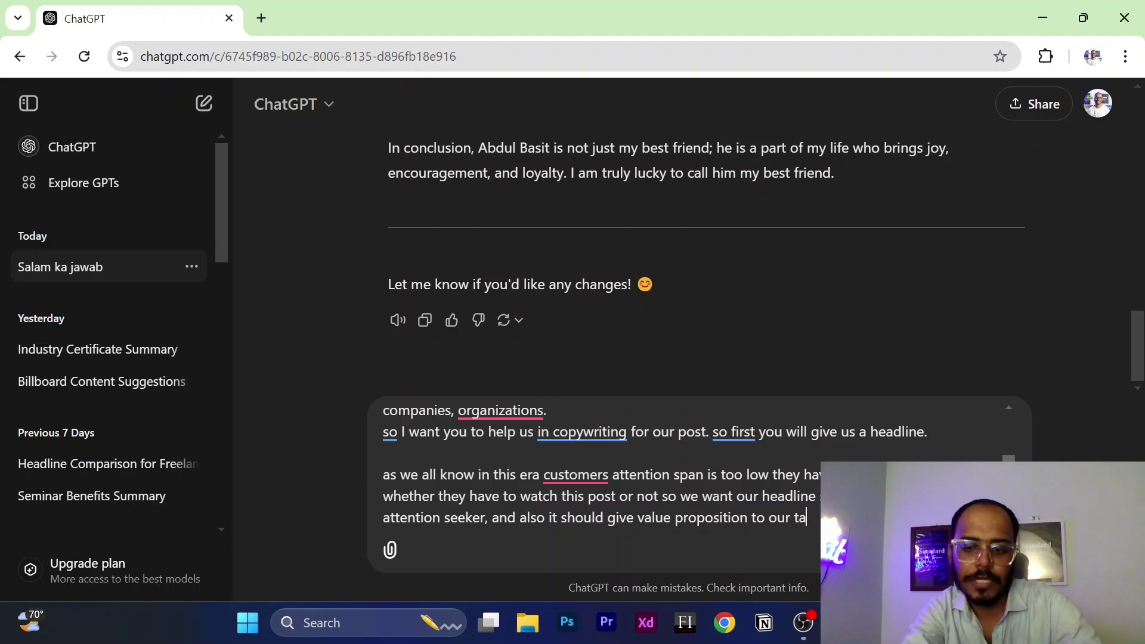
pyautogui.write('rg')
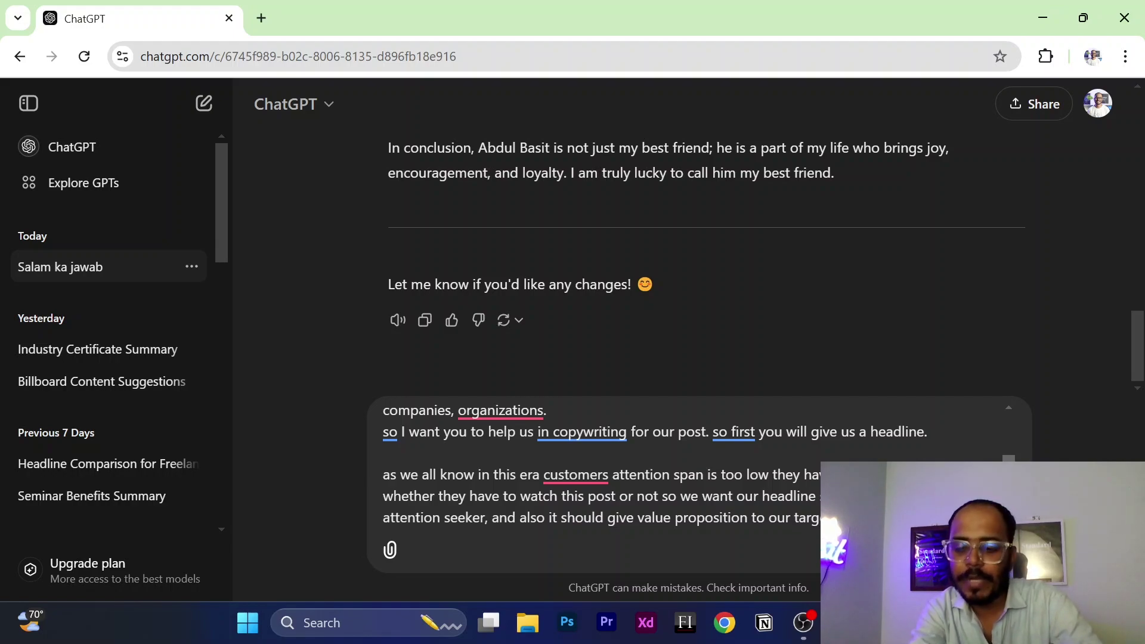
pyautogui.hotkey('shift', 'Return')
pyautogui.hotkey('shift', 'Return')
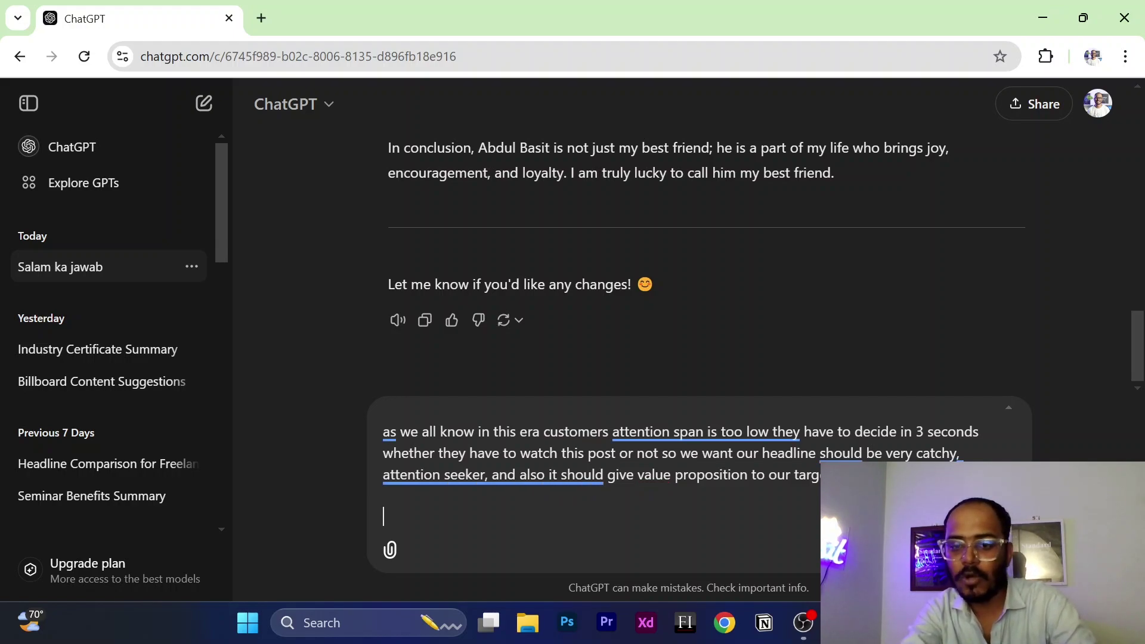
# Step: Add the rule that the headline should not be long
pyautogui.write('head')
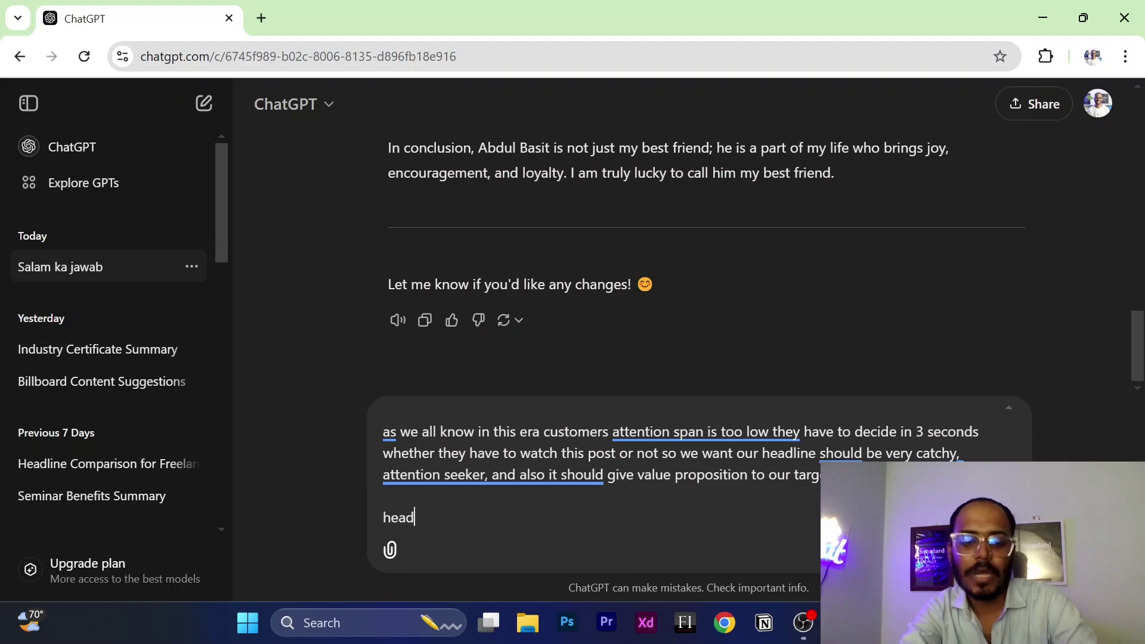
pyautogui.write('iine shou')
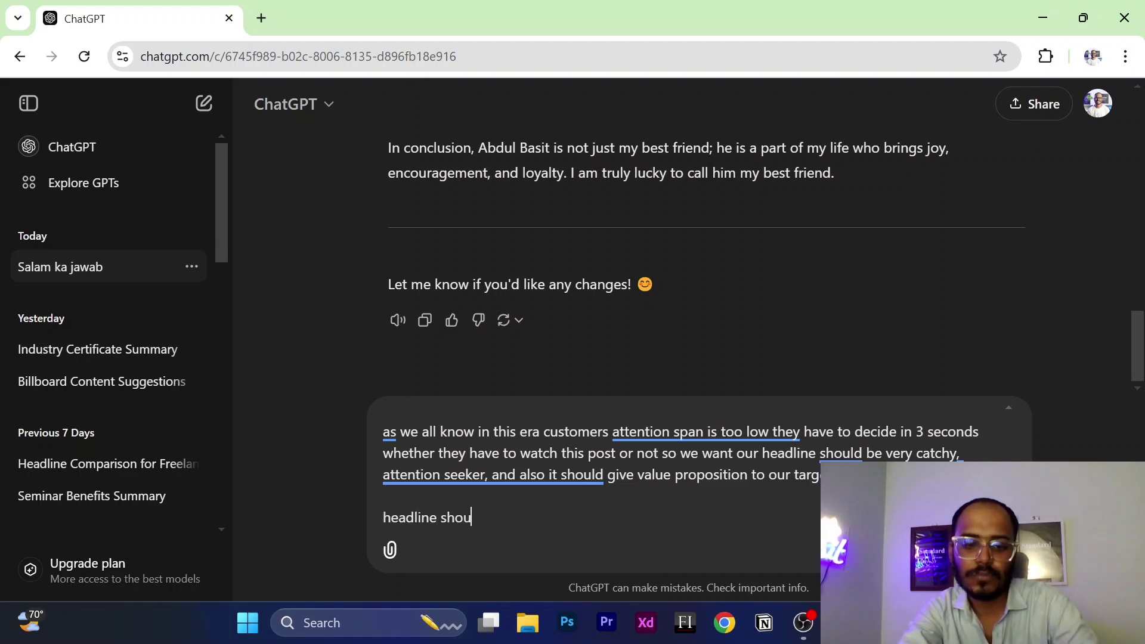
pyautogui.write('ld not be long')
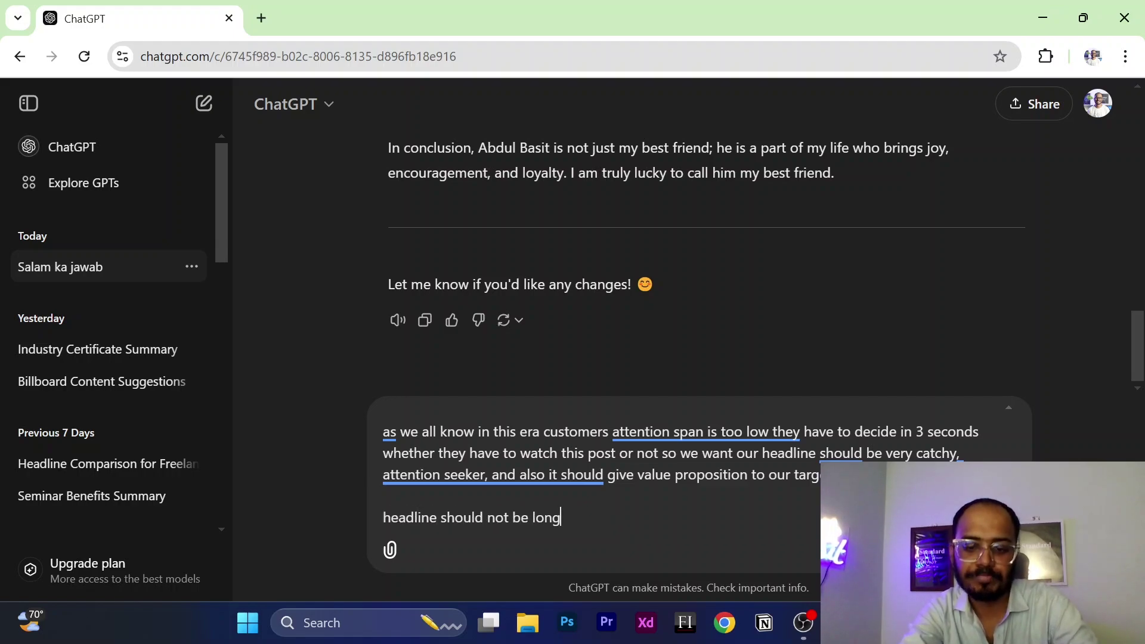
pyautogui.write('.an')
pyautogui.press('BackSpace')
pyautogui.press('BackSpace')
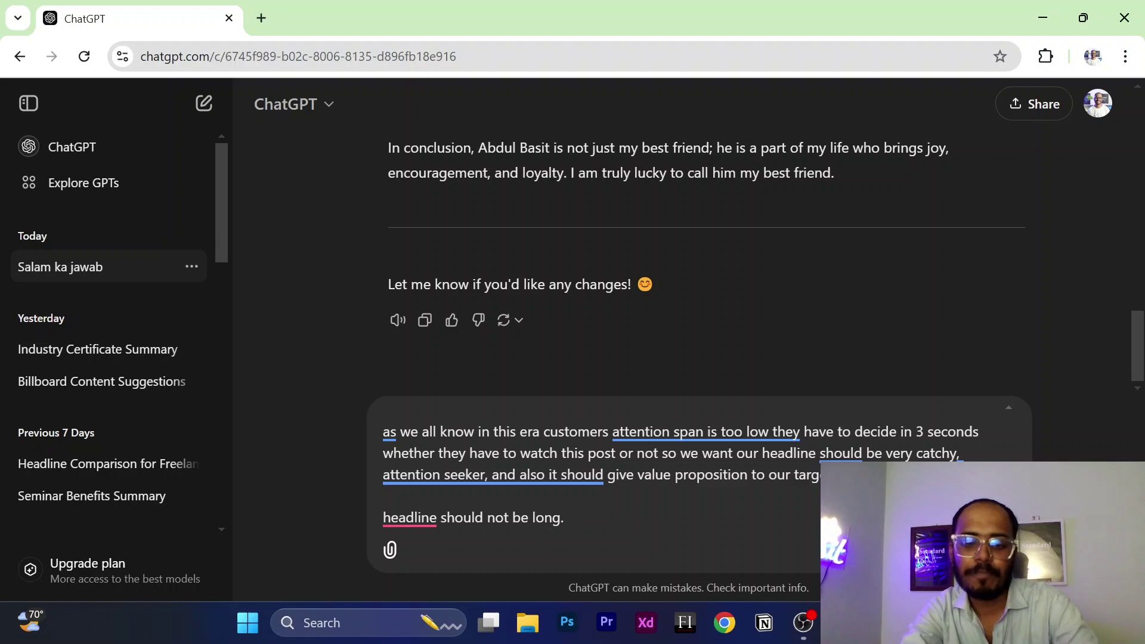
pyautogui.hotkey('shift', 'Return')
pyautogui.write('headline ')
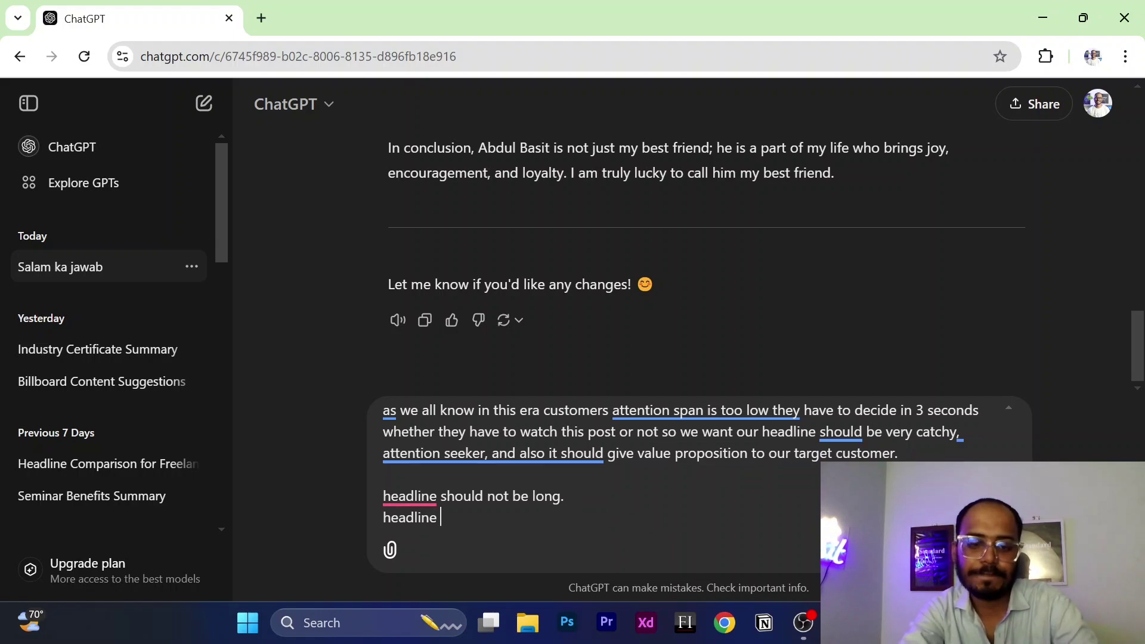
pyautogui.write('shou')
pyautogui.press('BackSpace')
pyautogui.write('ould ')
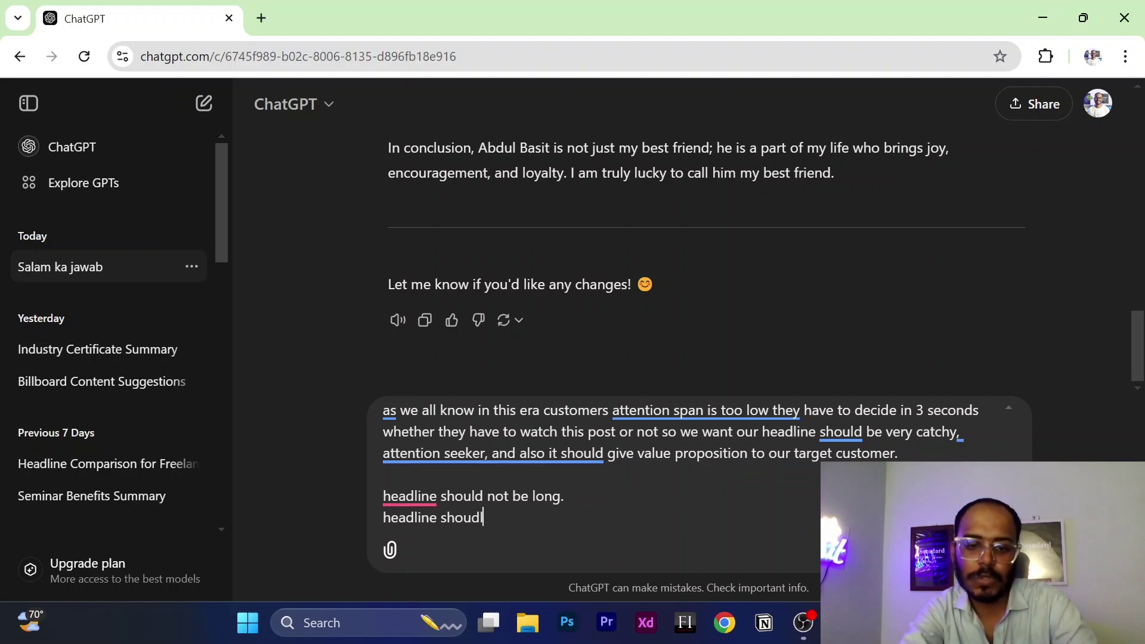
pyautogui.write('be')
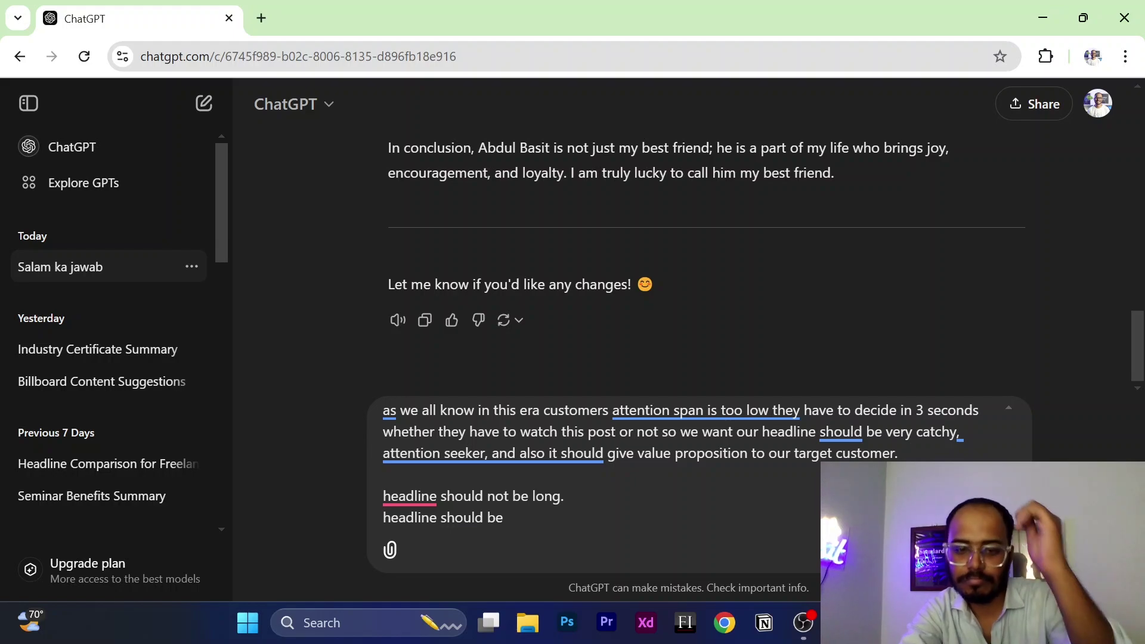
pyautogui.press('BackSpace')
pyautogui.press('BackSpace')
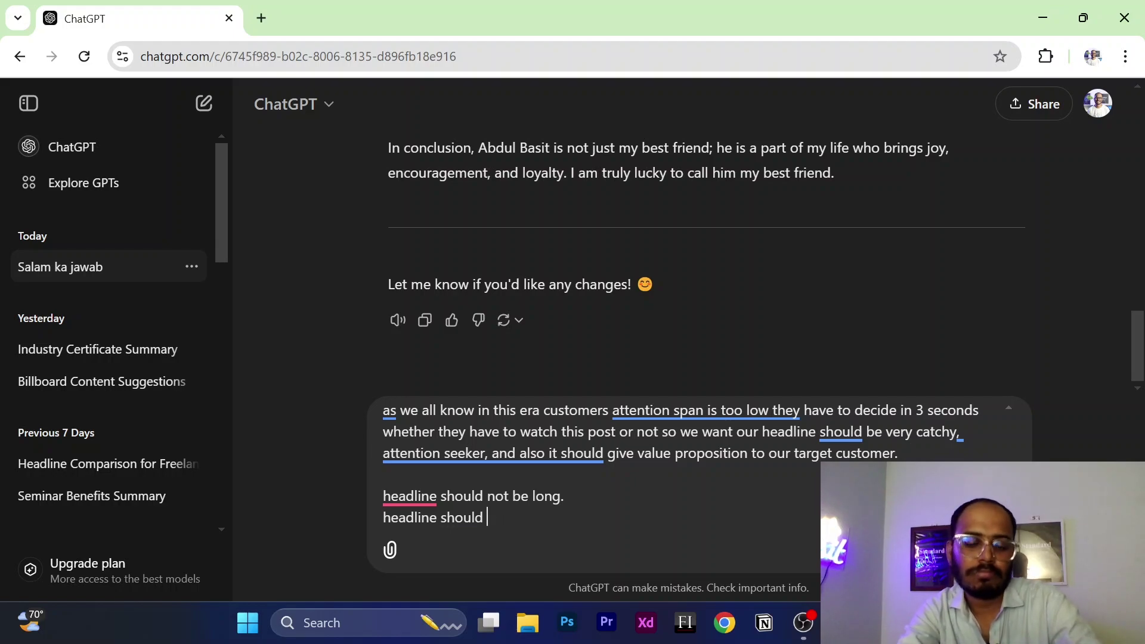
# Step: State the headline must be concise, solve the problem, and drive engagement and more conversions
pyautogui.write('be concis')
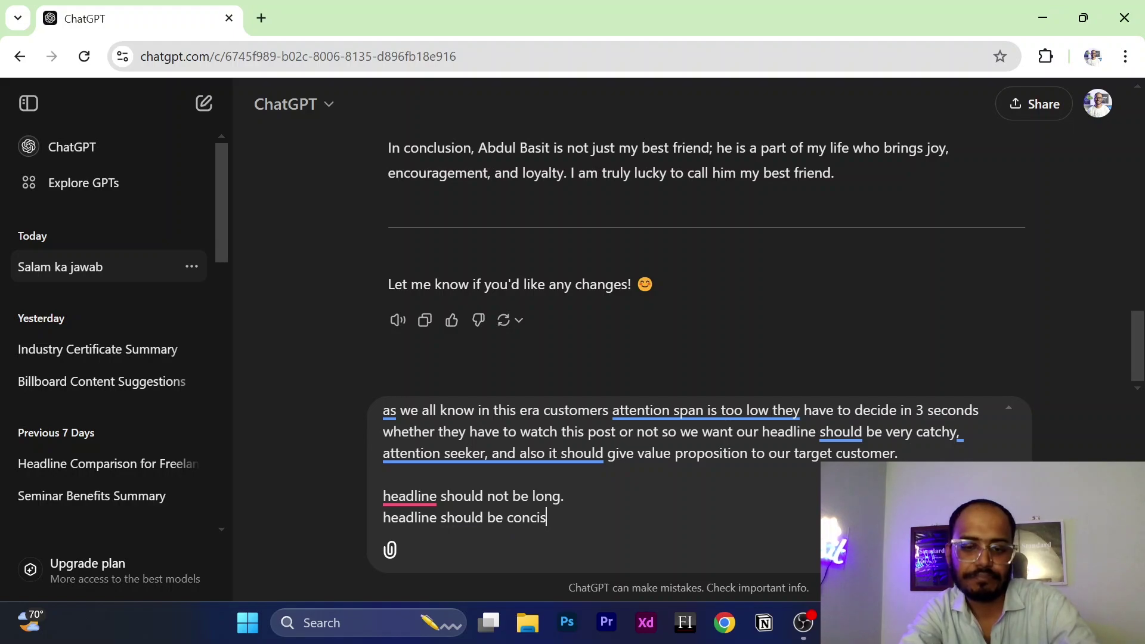
pyautogui.write('e and also ')
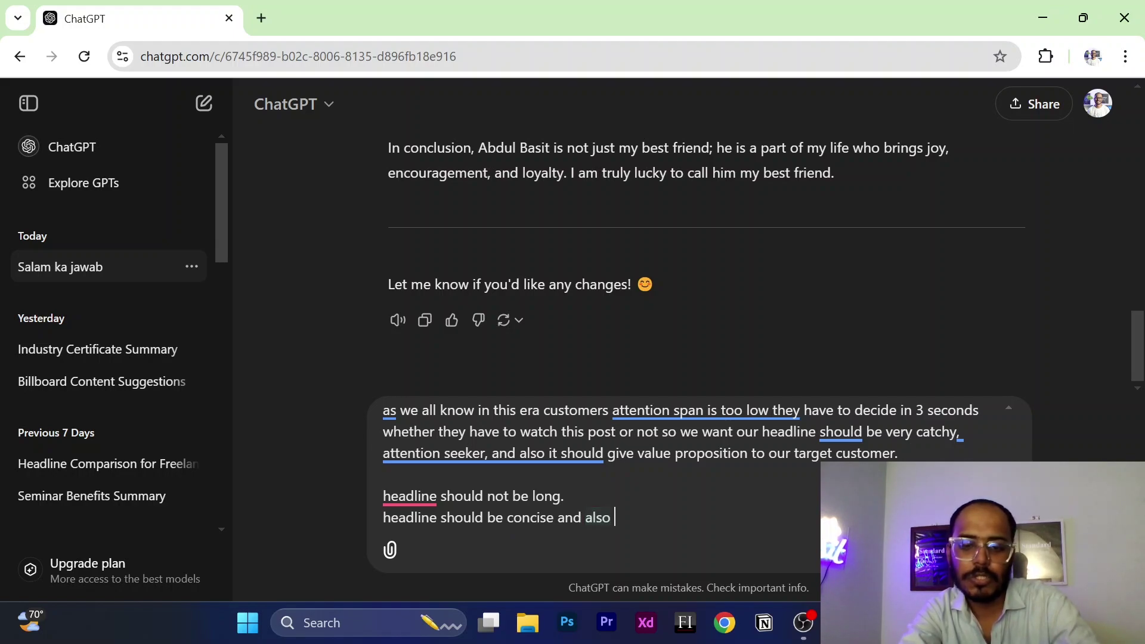
pyautogui.write('it should s')
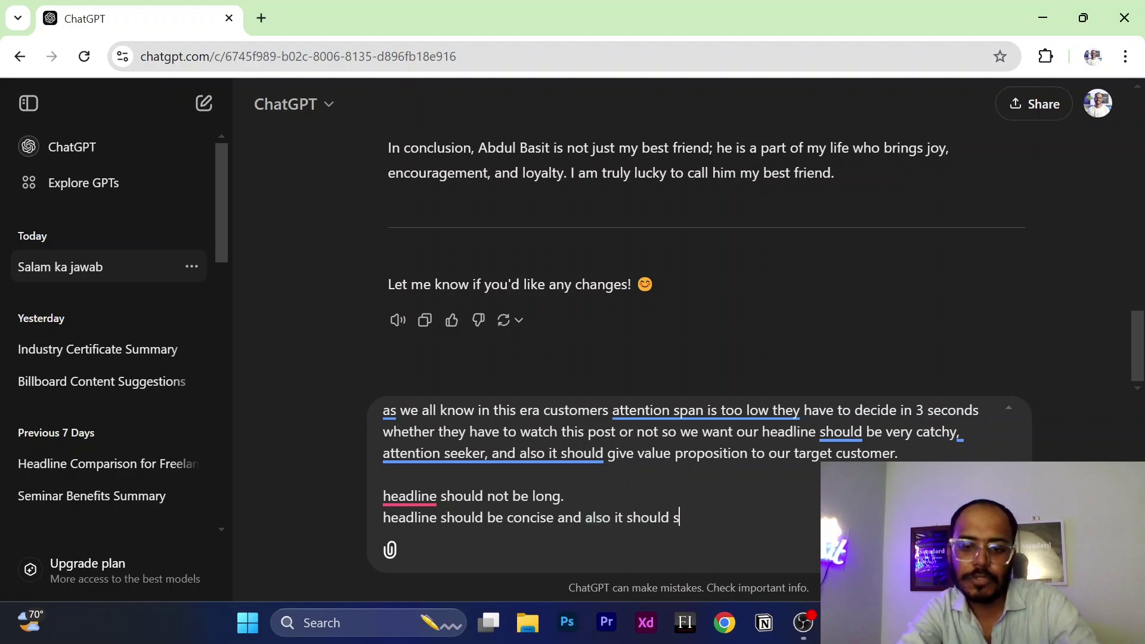
pyautogui.write('olve the pr')
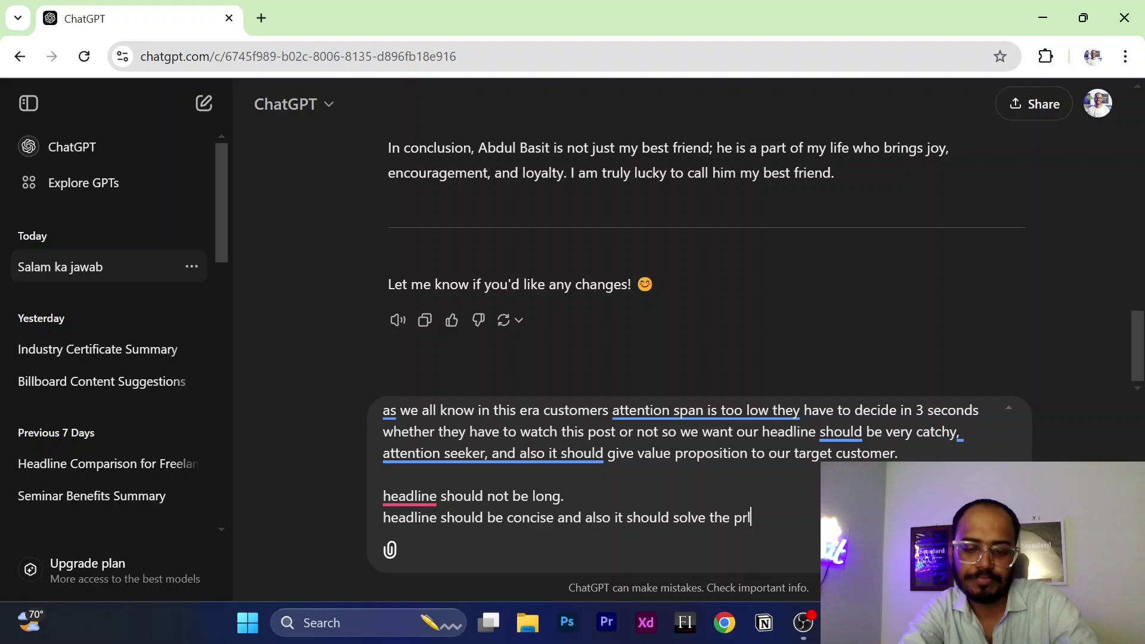
pyautogui.write('oblem ')
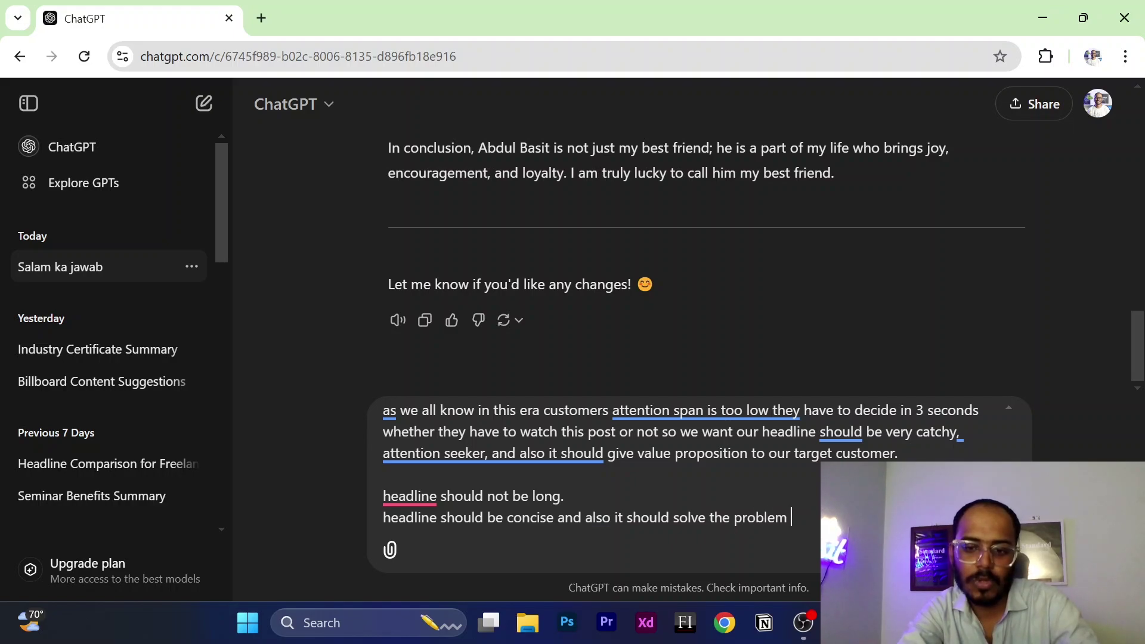
pyautogui.write('of ta')
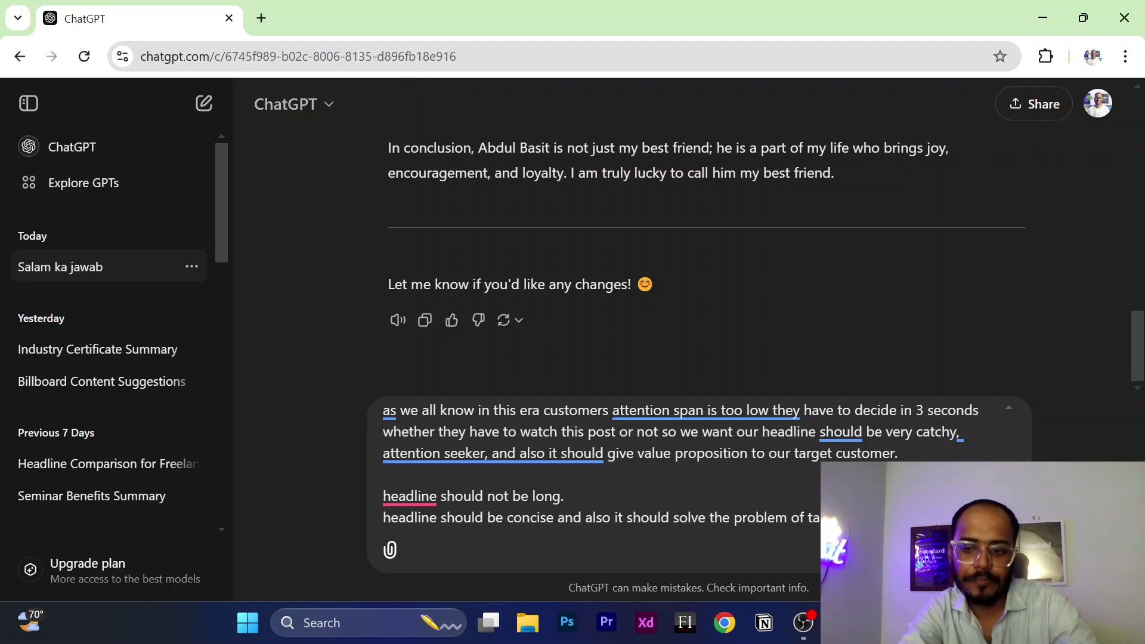
pyautogui.write('doing this des')
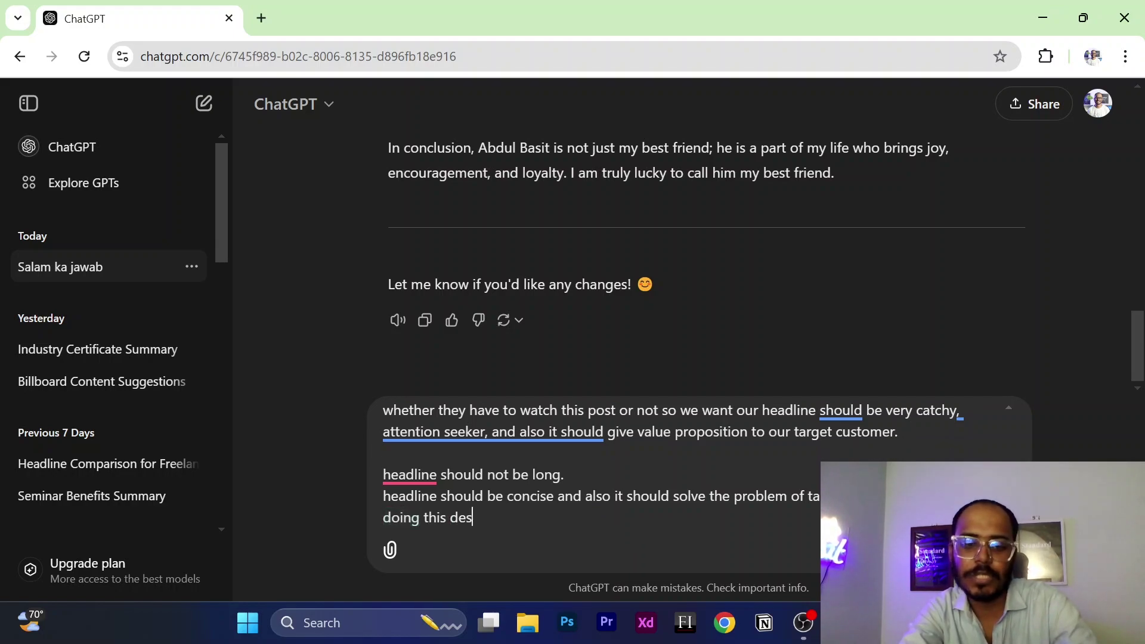
pyautogui.write('ign for egn')
pyautogui.press('BackSpace')
pyautogui.press('BackSpace')
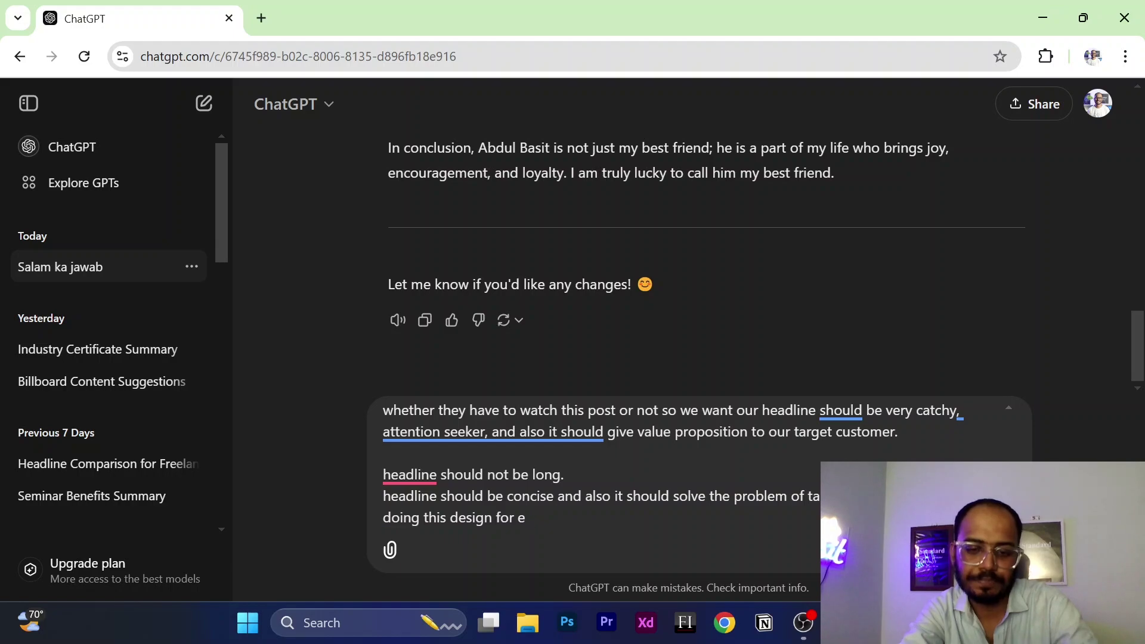
pyautogui.write('ngaagm')
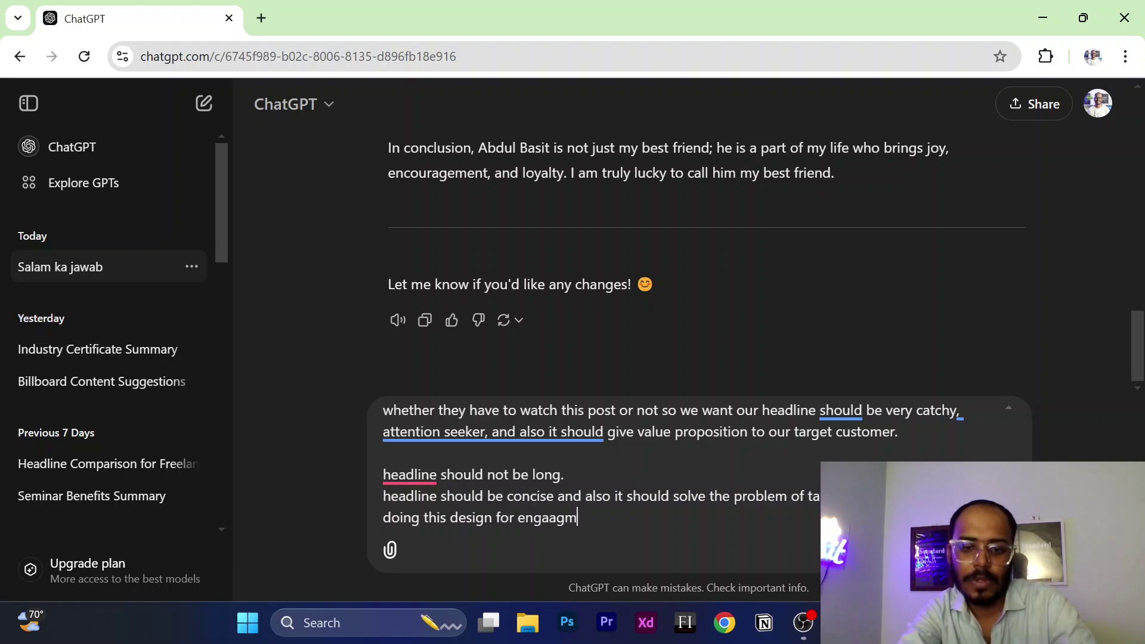
pyautogui.press('BackSpace')
pyautogui.press('BackSpace')
pyautogui.press('BackSpace')
pyautogui.write('gement')
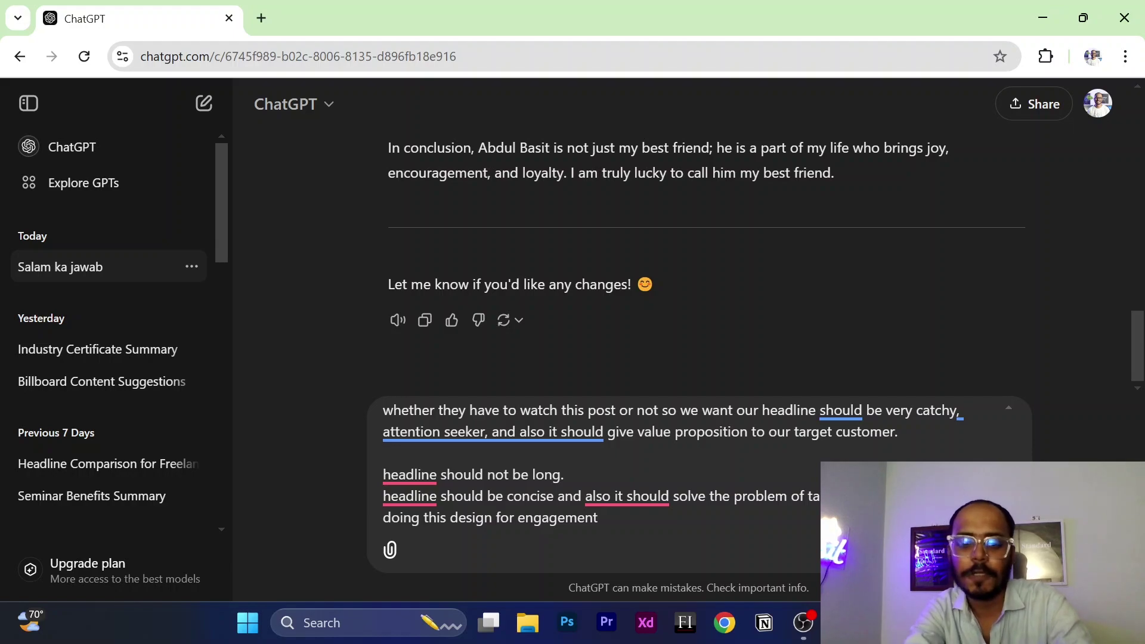
pyautogui.write('. so we')
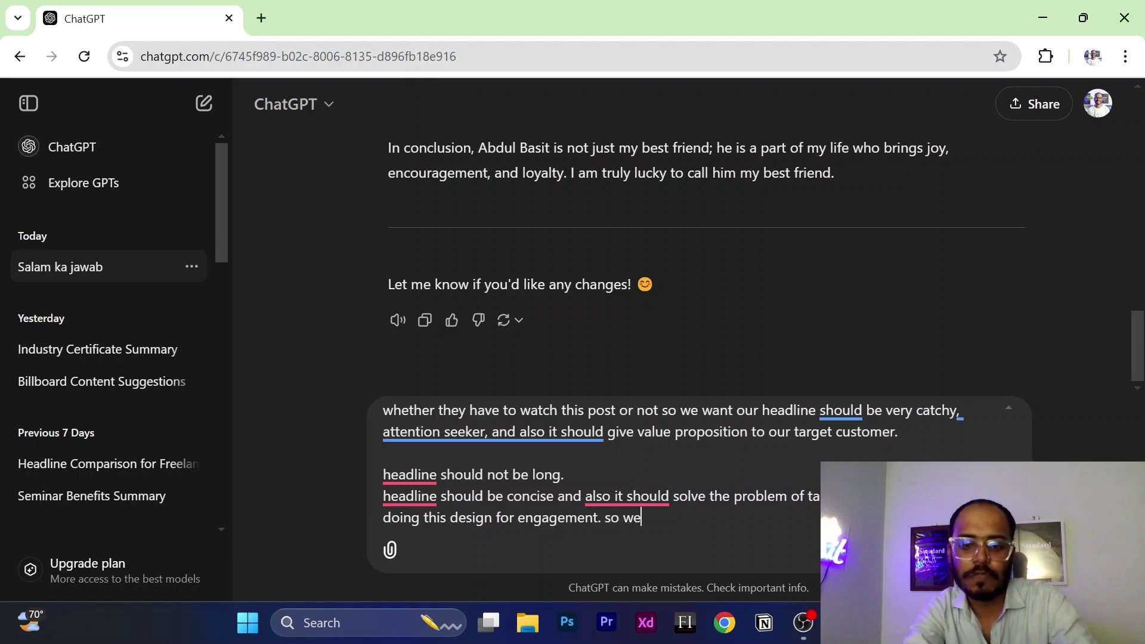
pyautogui.write(' need more co')
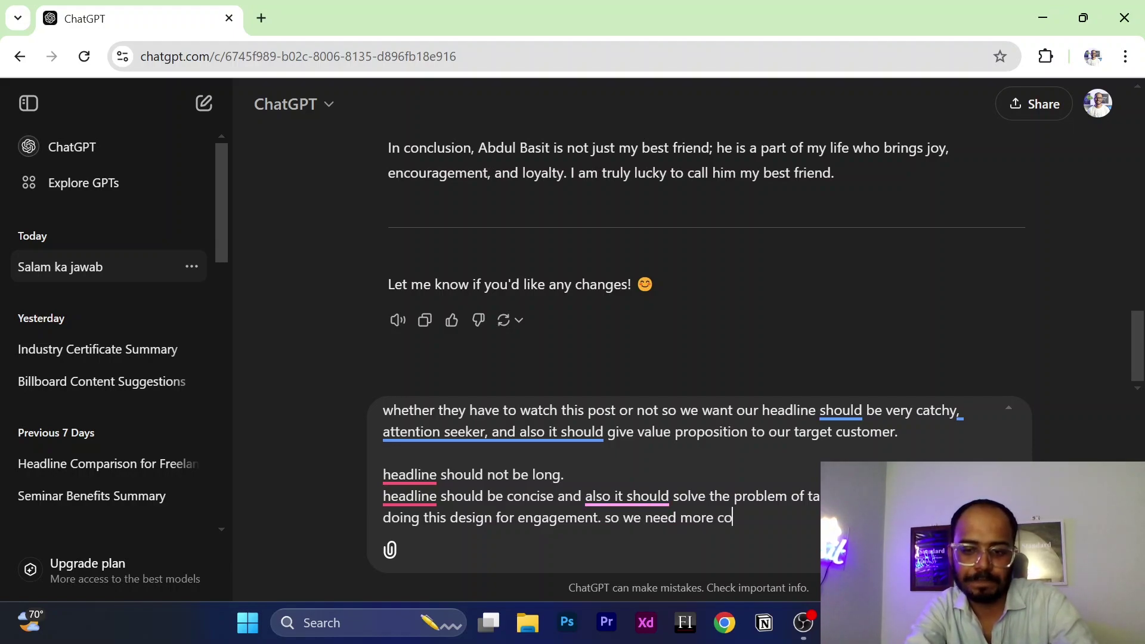
pyautogui.write('nversions.')
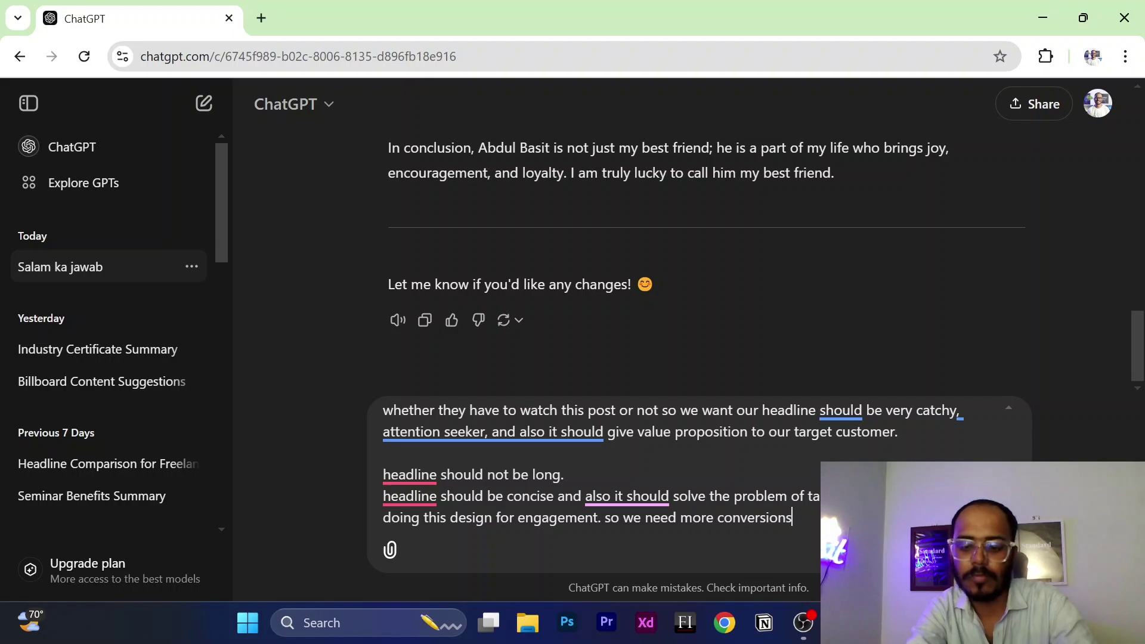
pyautogui.hotkey('shift', 'Return')
pyautogui.hotkey('shift', 'Return')
# Step: Require attention-seeking copywriting that increases customers, leaving a blank line after it
pyautogui.write('so the cp')
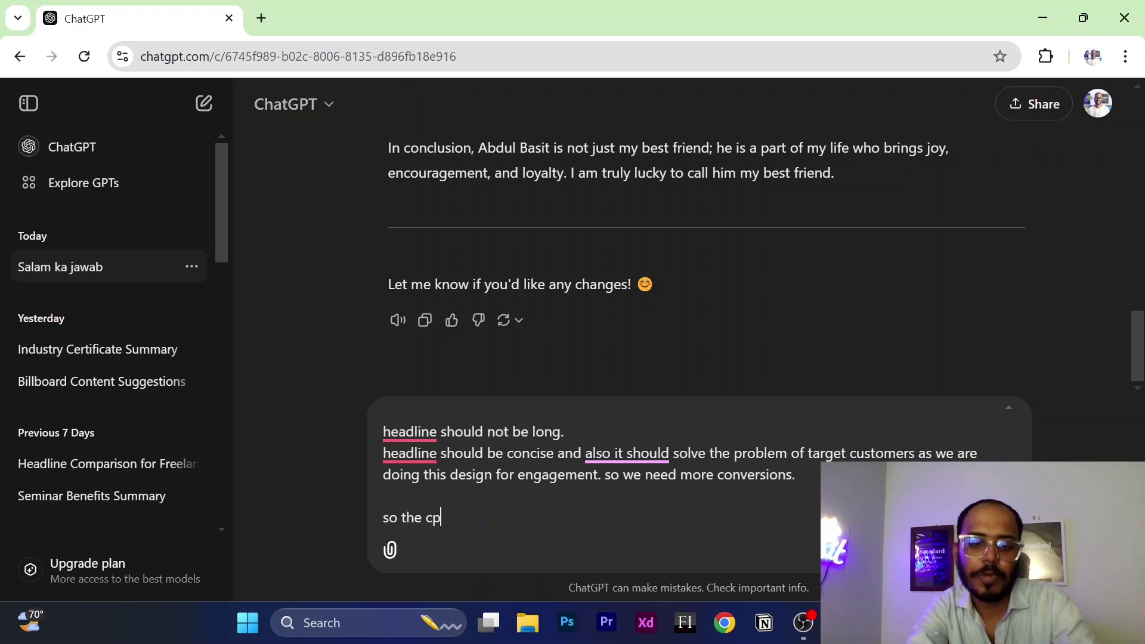
pyautogui.press('BackSpace')
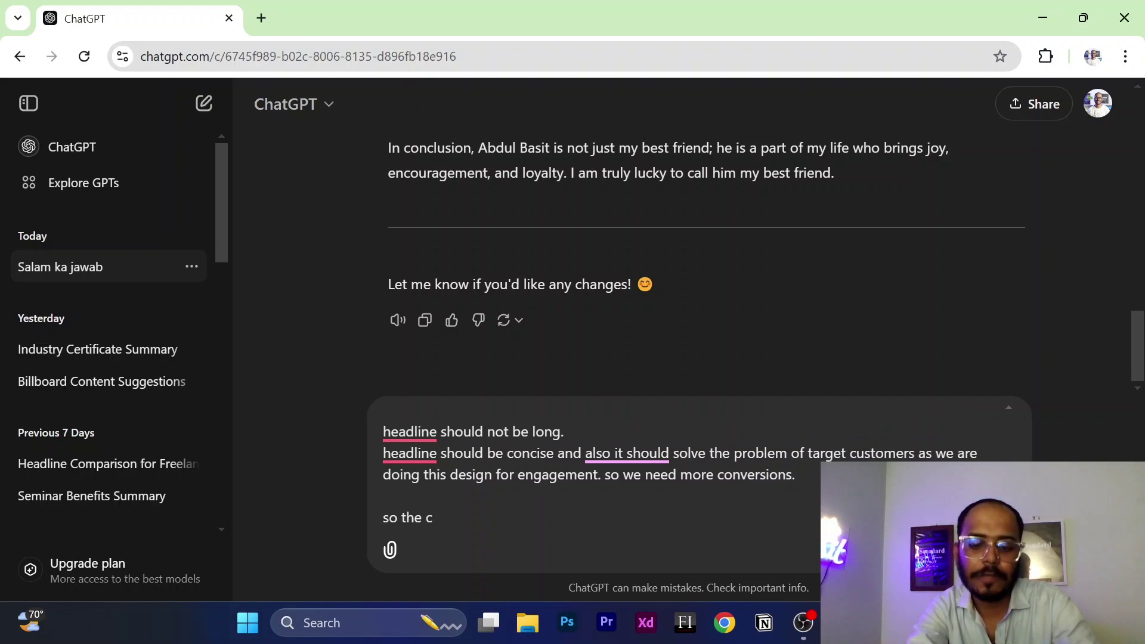
pyautogui.write('opywriting ')
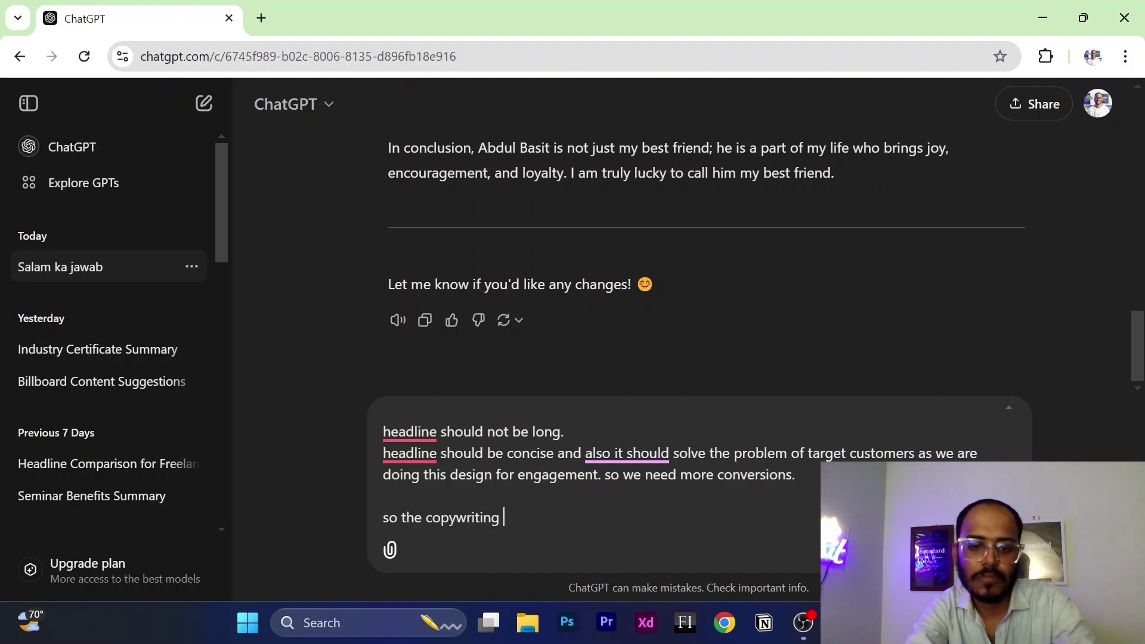
pyautogui.write('should be')
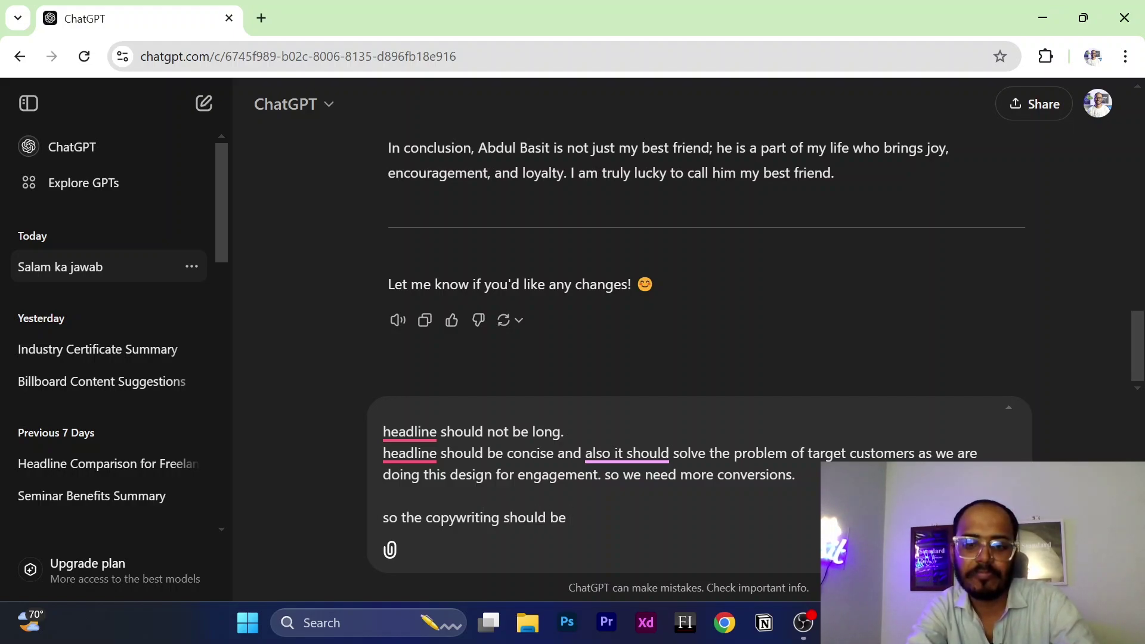
pyautogui.write(' attent')
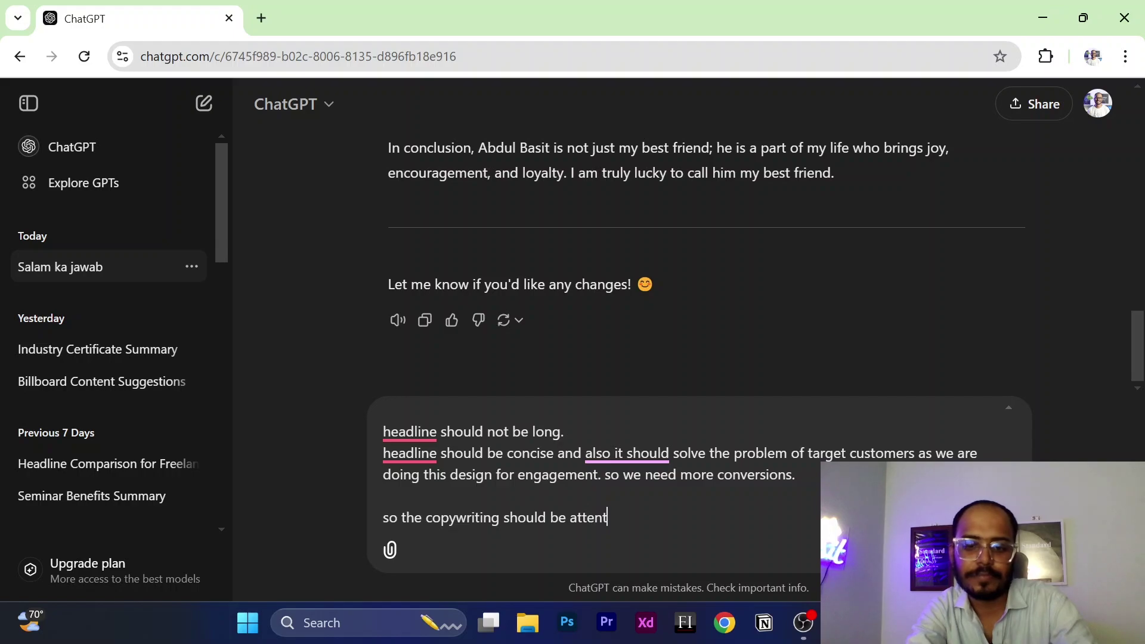
pyautogui.write('ion seeker ')
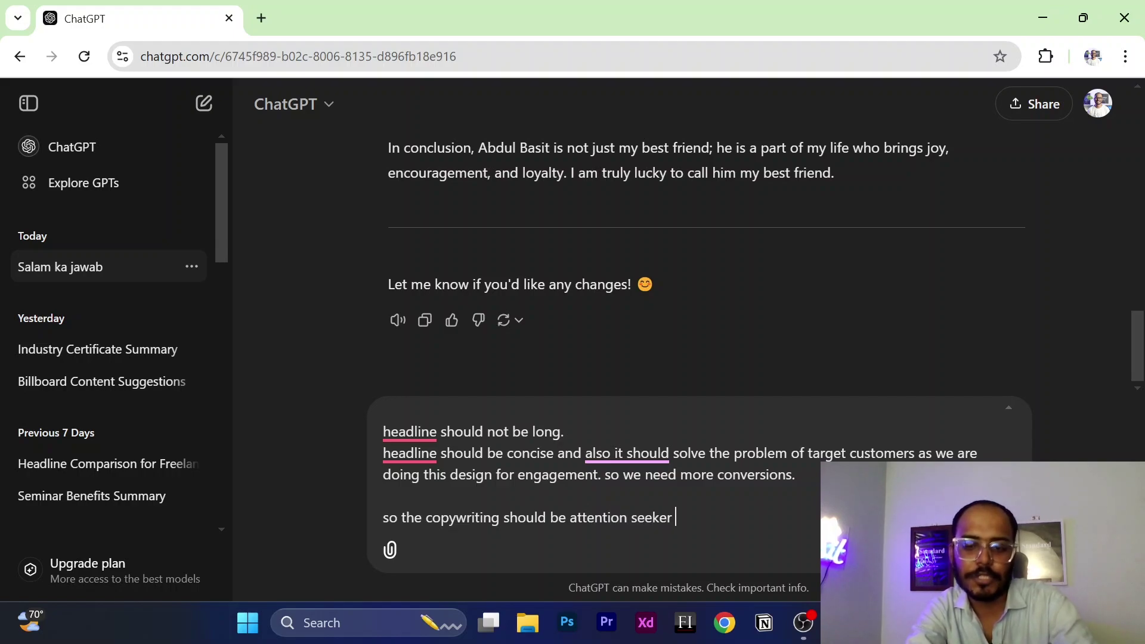
pyautogui.write('and also it should give')
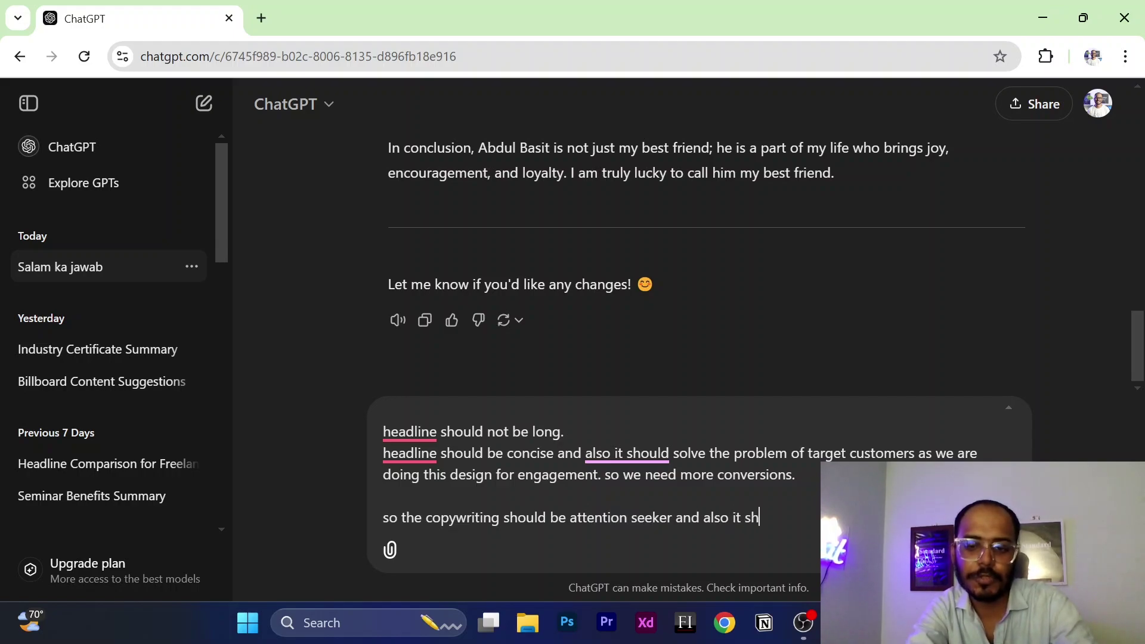
pyautogui.press('BackSpace')
pyautogui.press('BackSpace')
pyautogui.press('BackSpace')
pyautogui.press('BackSpace')
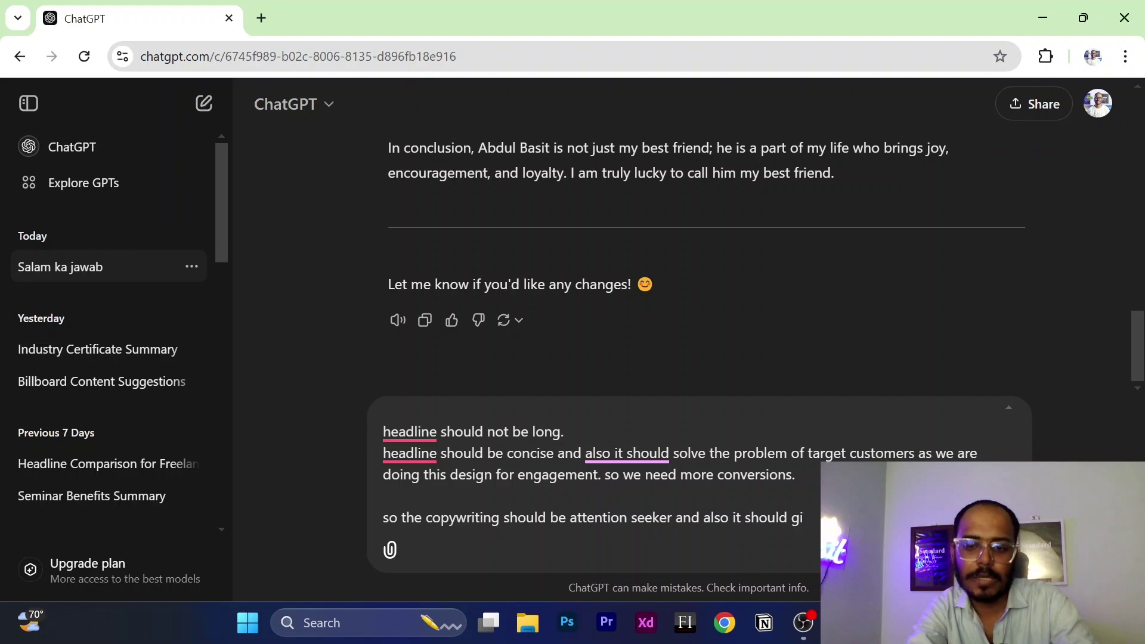
pyautogui.write('in r')
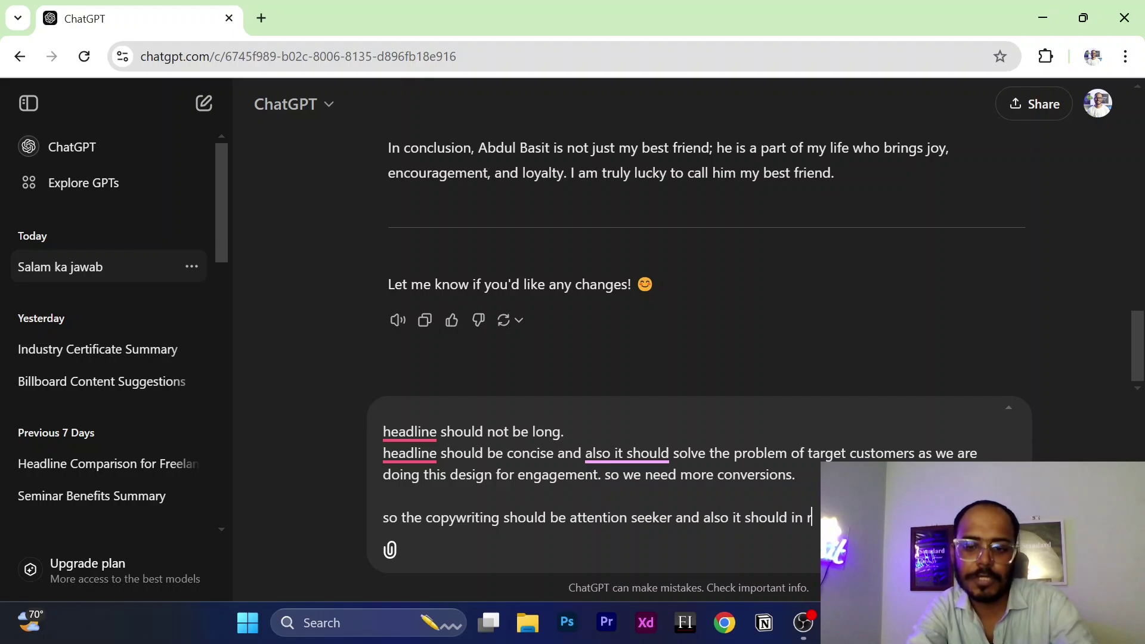
pyautogui.press('BackSpace')
pyautogui.write('cre')
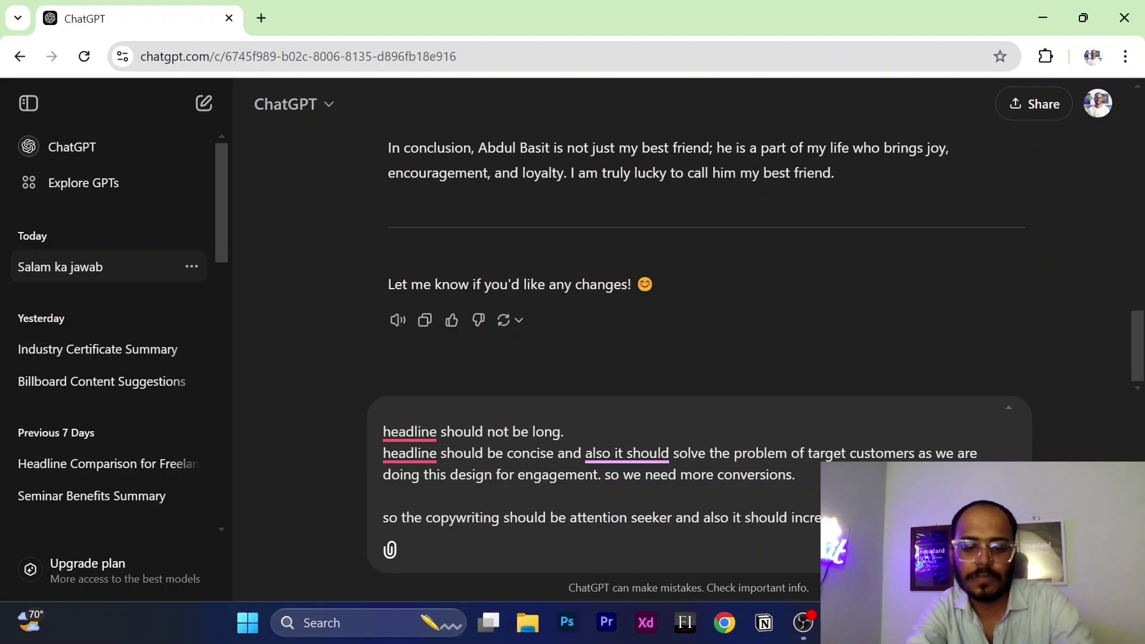
pyautogui.write('custoer')
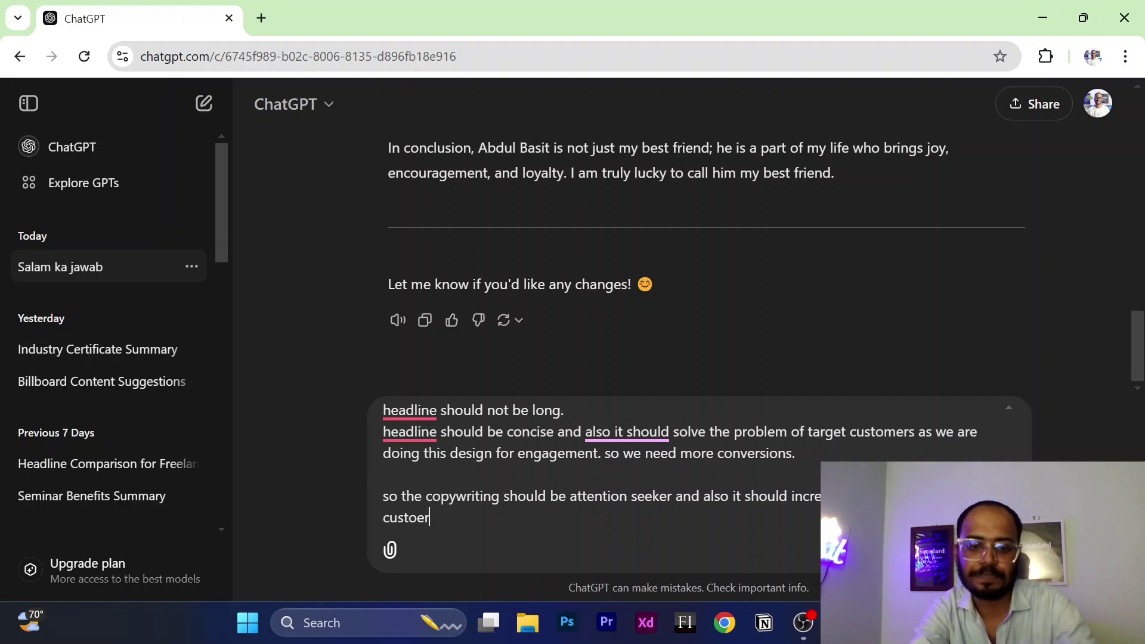
pyautogui.press('BackSpace')
pyautogui.write('mers.')
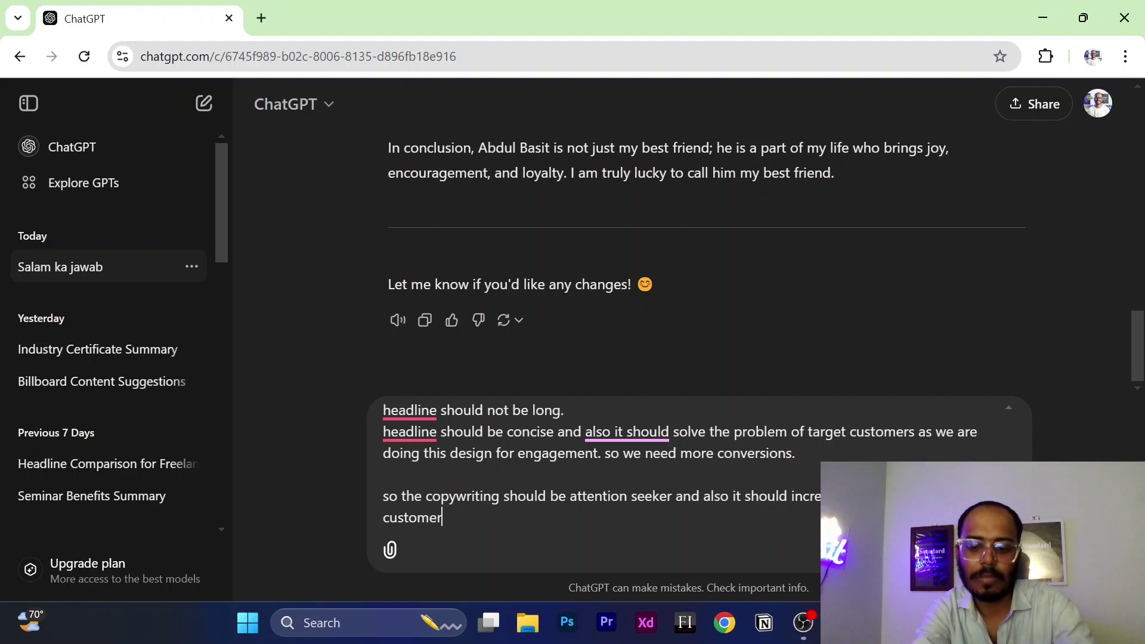
pyautogui.hotkey('shift', 'Return')
pyautogui.hotkey('shift', 'Return')
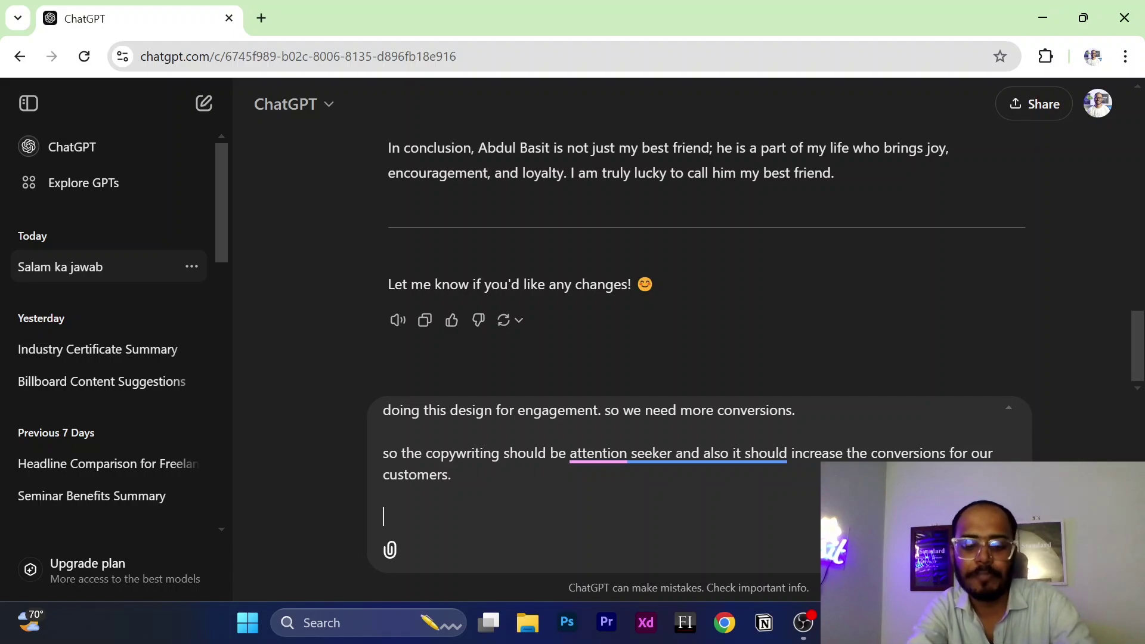
# Step: Append 'so give us 3 headlines with proper reasons that why this headline is powerful… increase our client's conversion' to the prompt
pyautogui.write('so give us 3 headlines ')
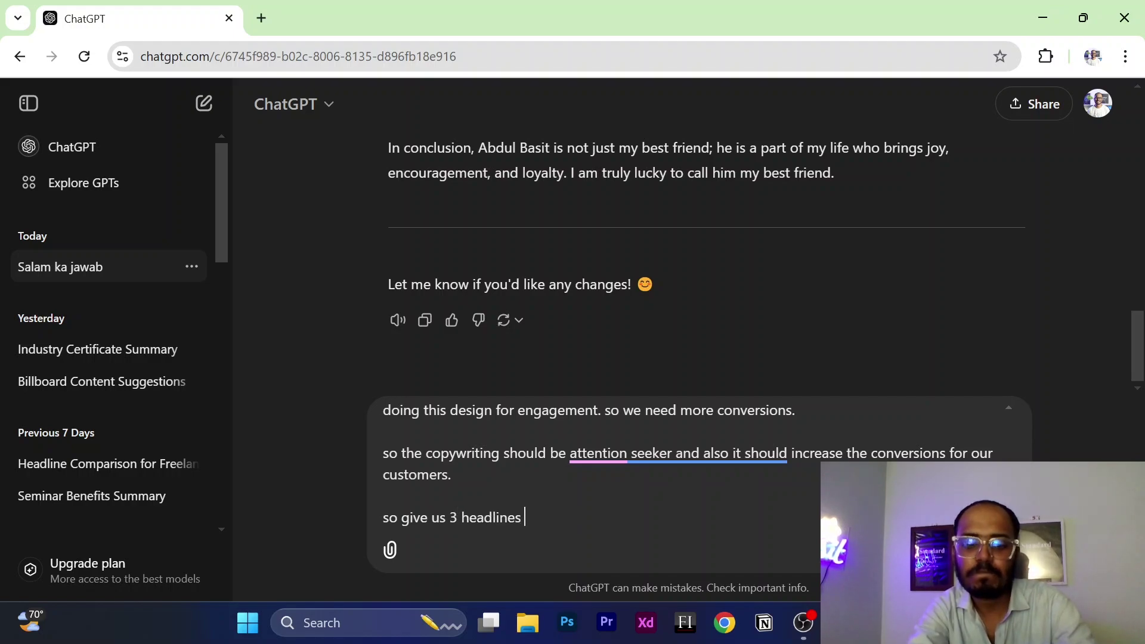
pyautogui.write('with prope')
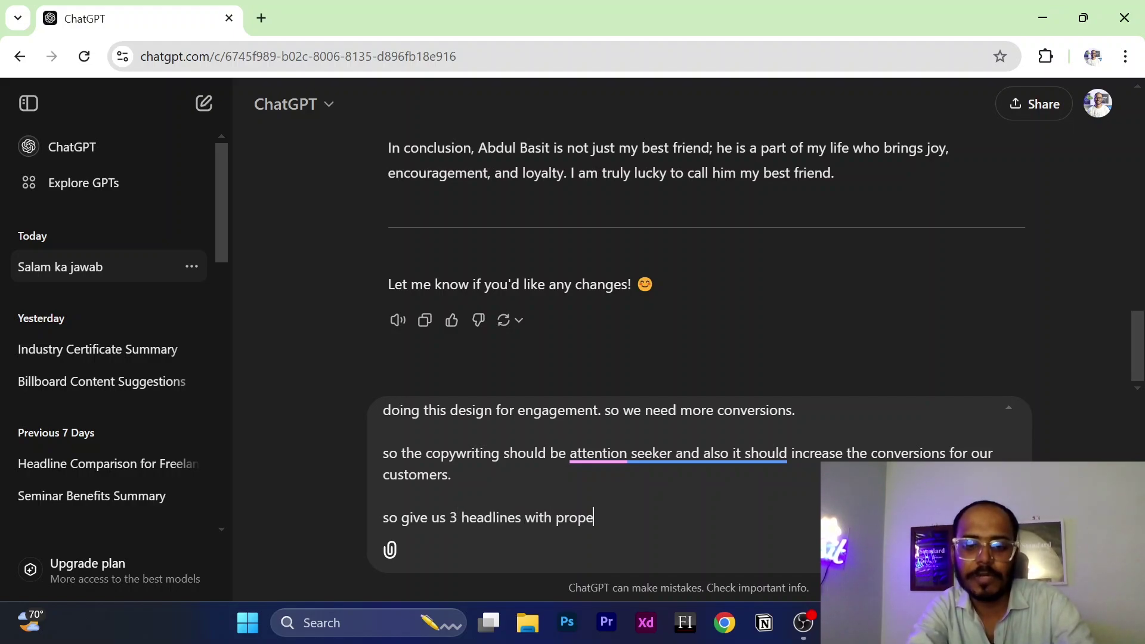
pyautogui.write('r reasons that ')
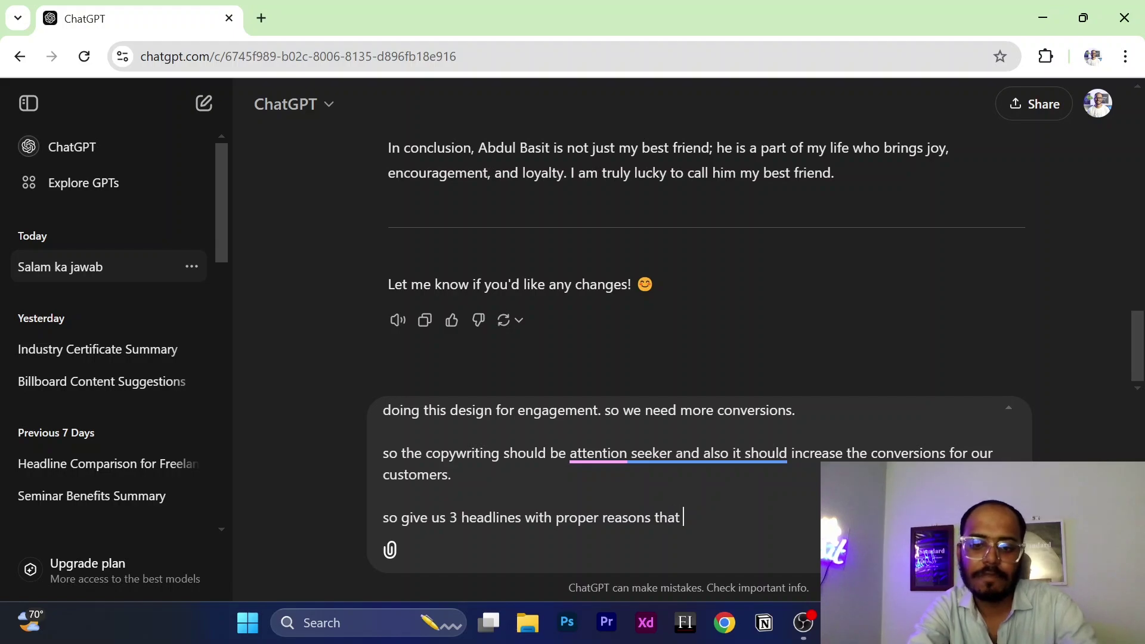
pyautogui.write('why this headline si p')
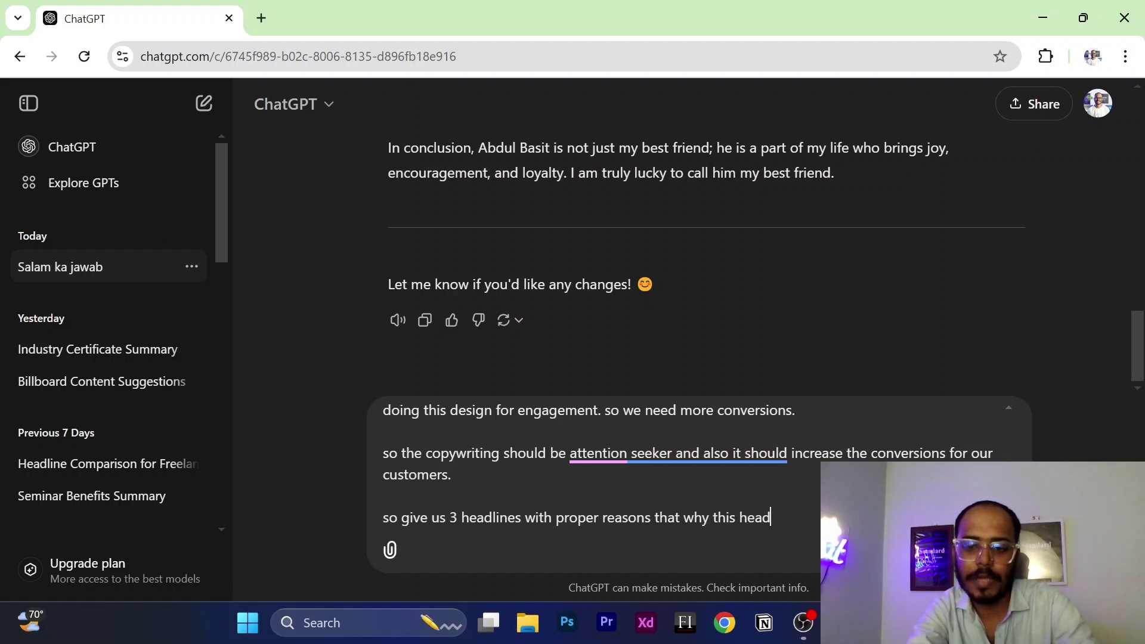
pyautogui.press('BackSpace')
pyautogui.press('BackSpace')
pyautogui.press('BackSpace')
pyautogui.press('BackSpace')
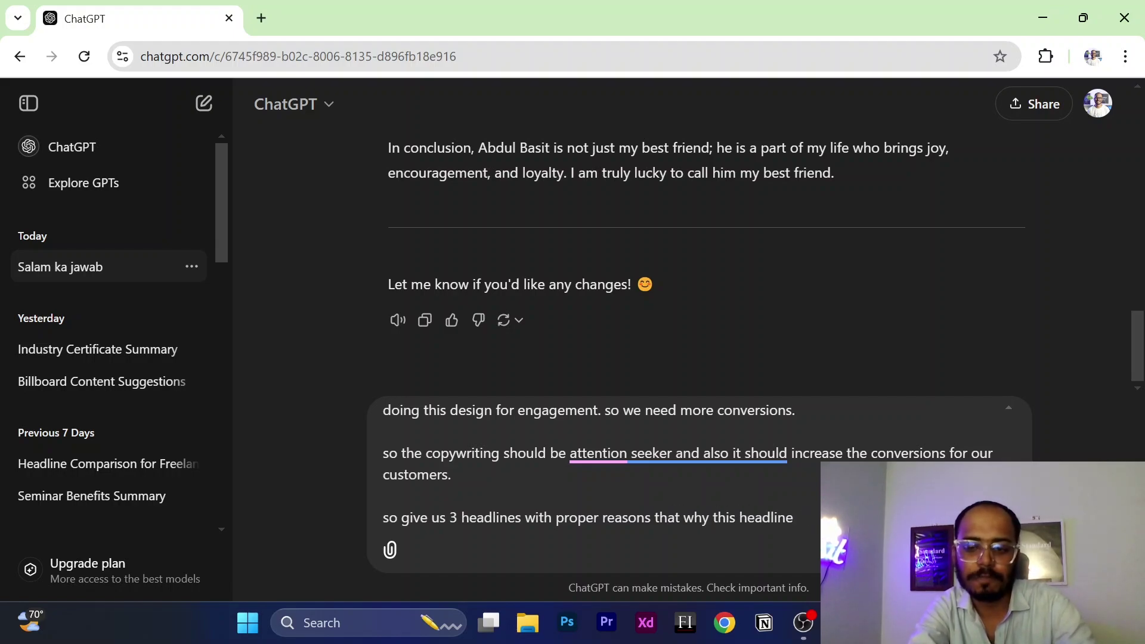
pyautogui.write('is p')
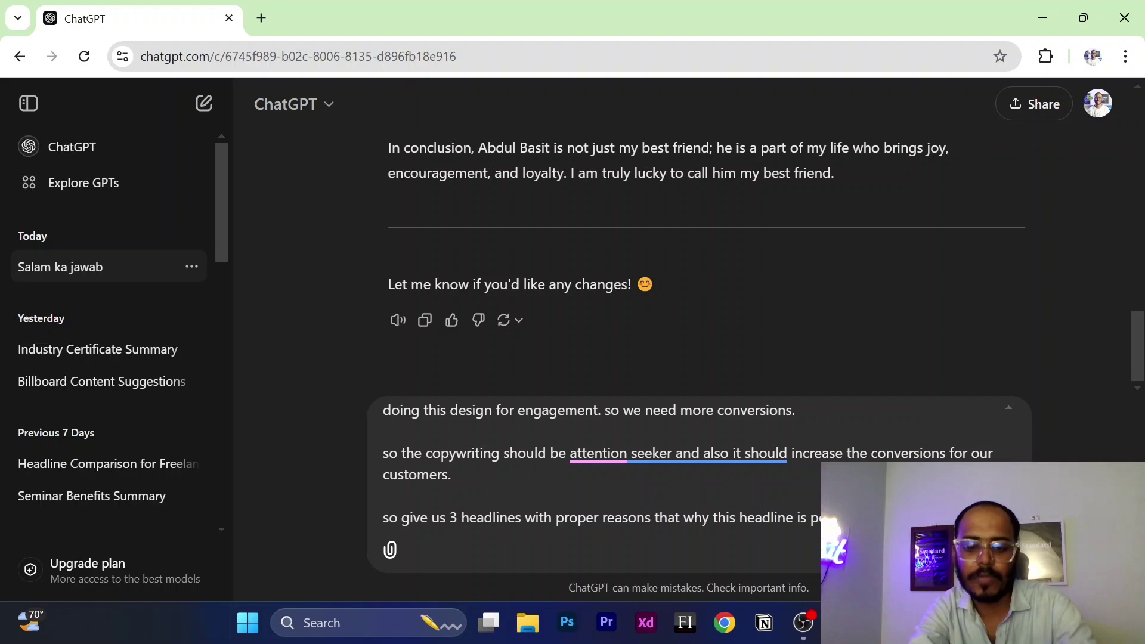
pyautogui.write('increase our')
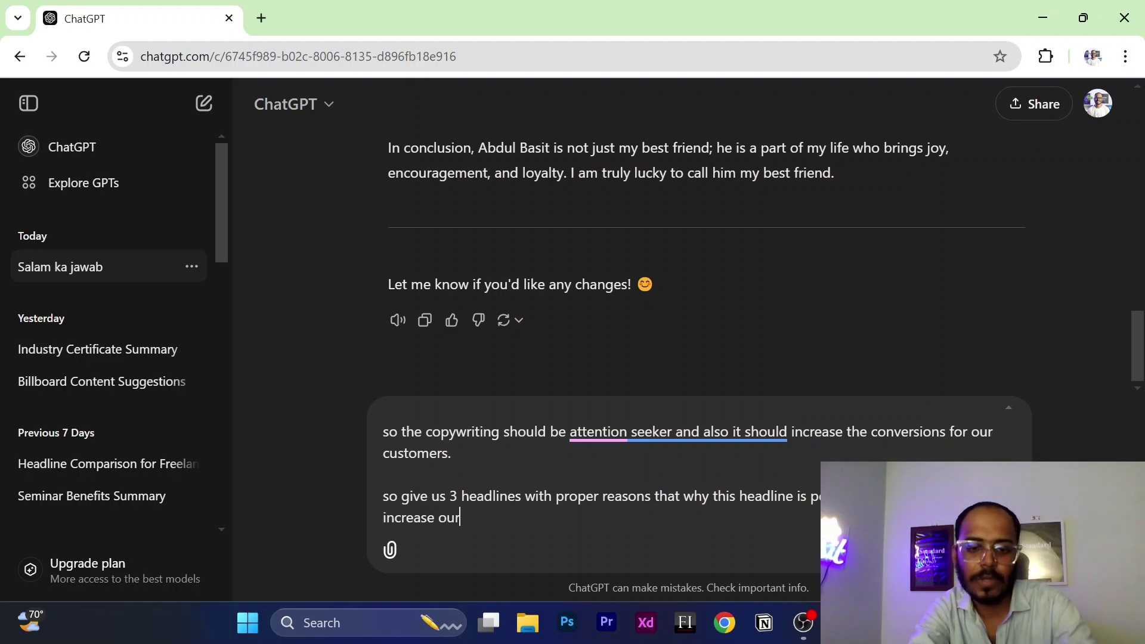
pyautogui.write(" client's")
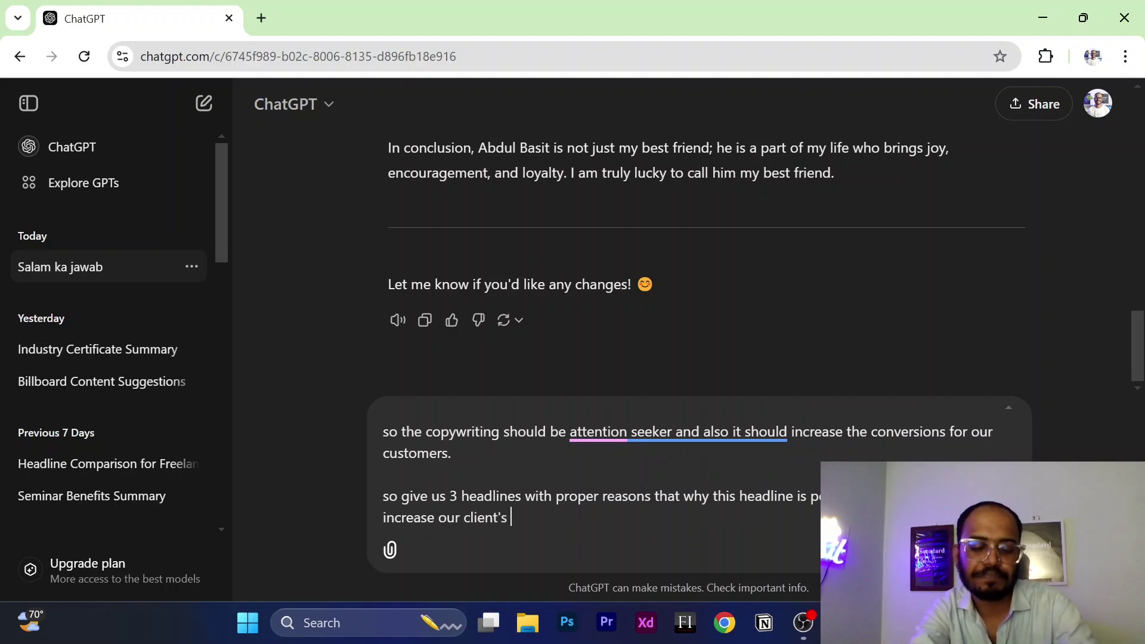
pyautogui.write(' conversion.')
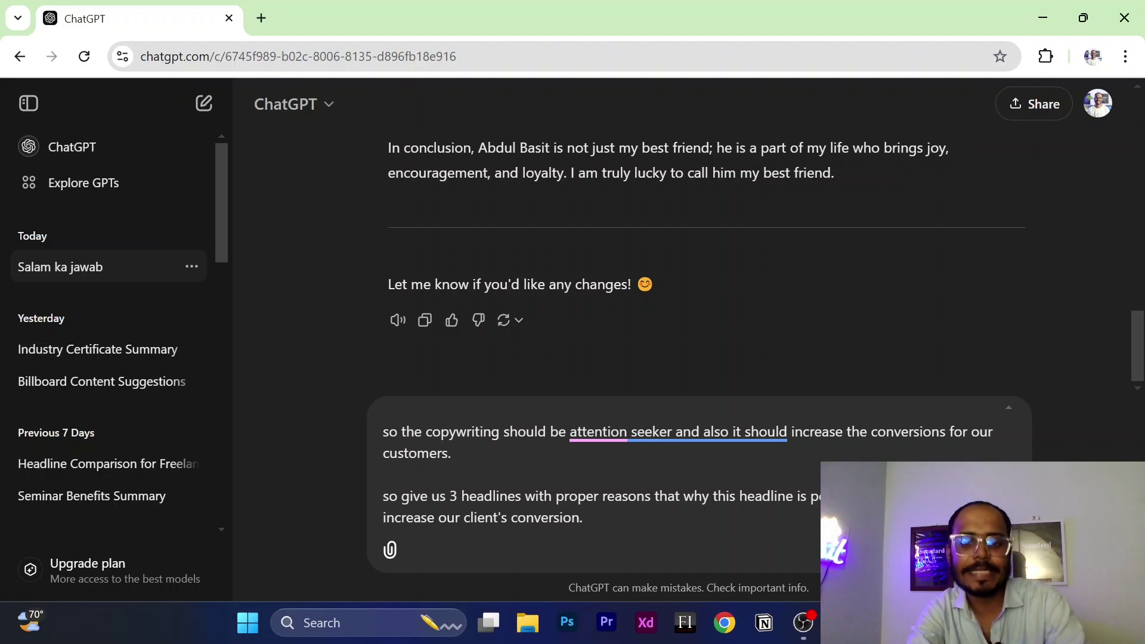
pyautogui.press('Return')
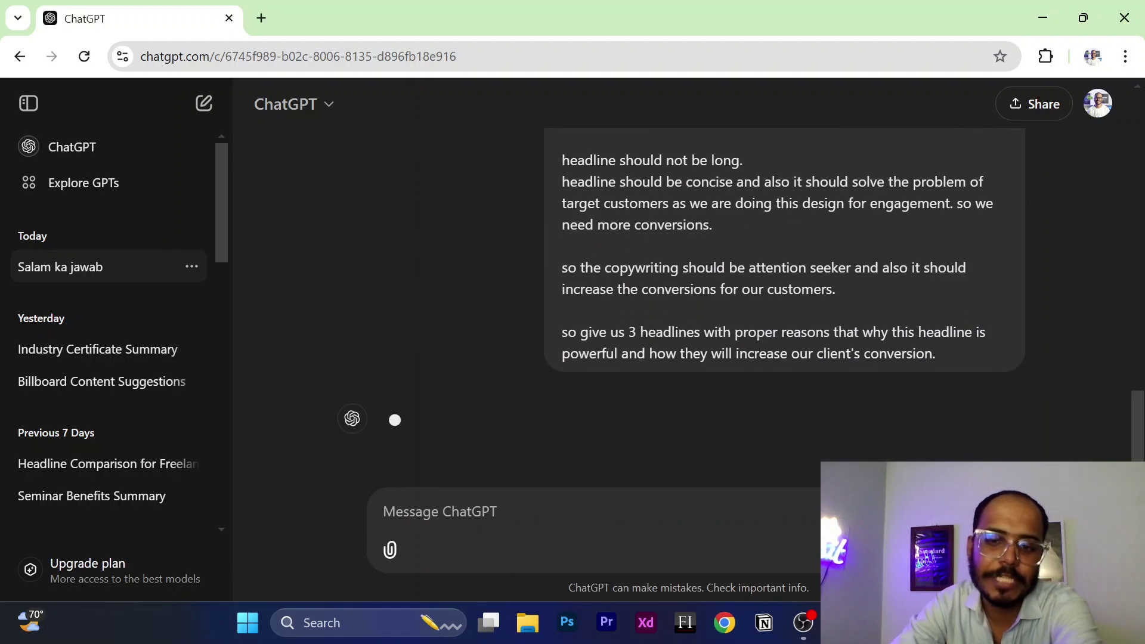
pyautogui.scroll(4, 750, 460)
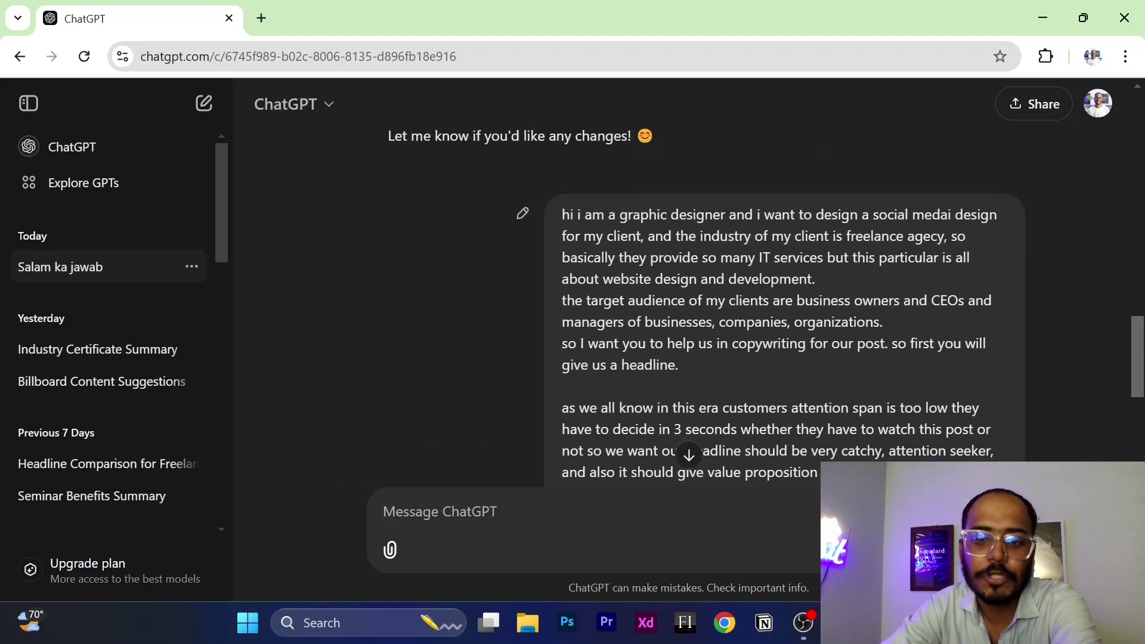
pyautogui.scroll(-2, 750, 459)
pyautogui.scroll(2, 750, 460)
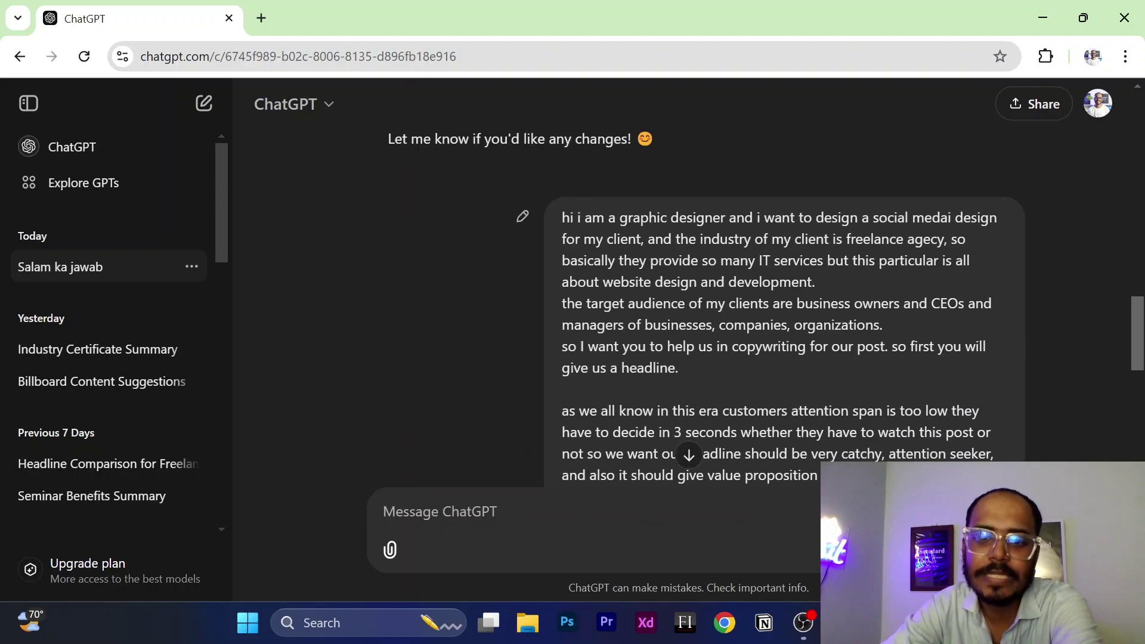
pyautogui.moveTo(563, 218); pyautogui.dragTo(926, 139)
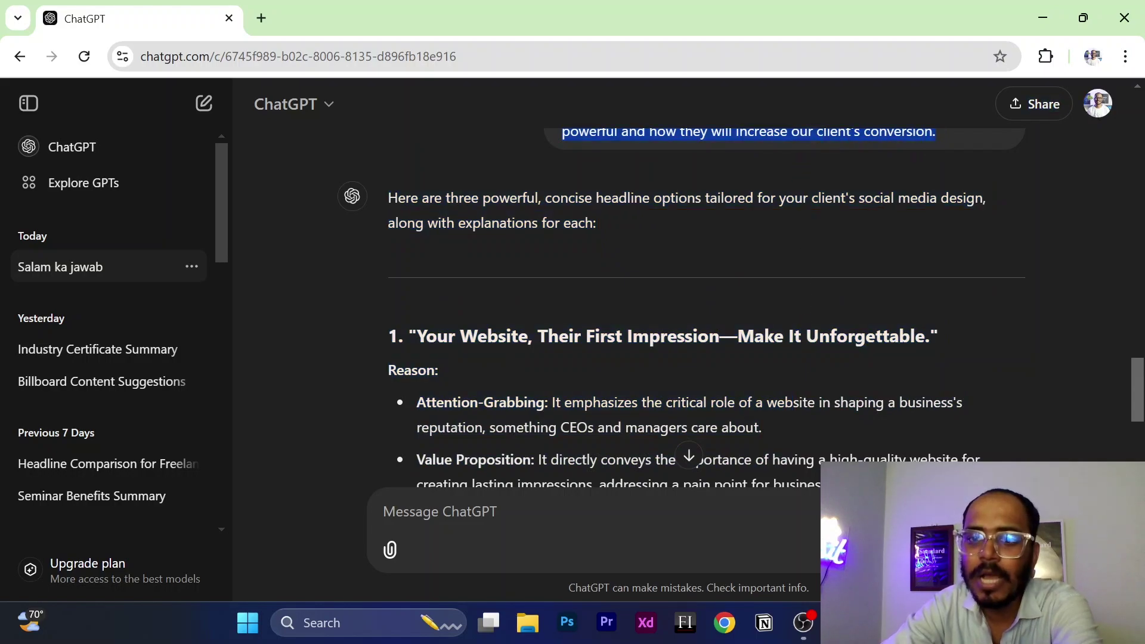
pyautogui.scroll(9, 947, 178)
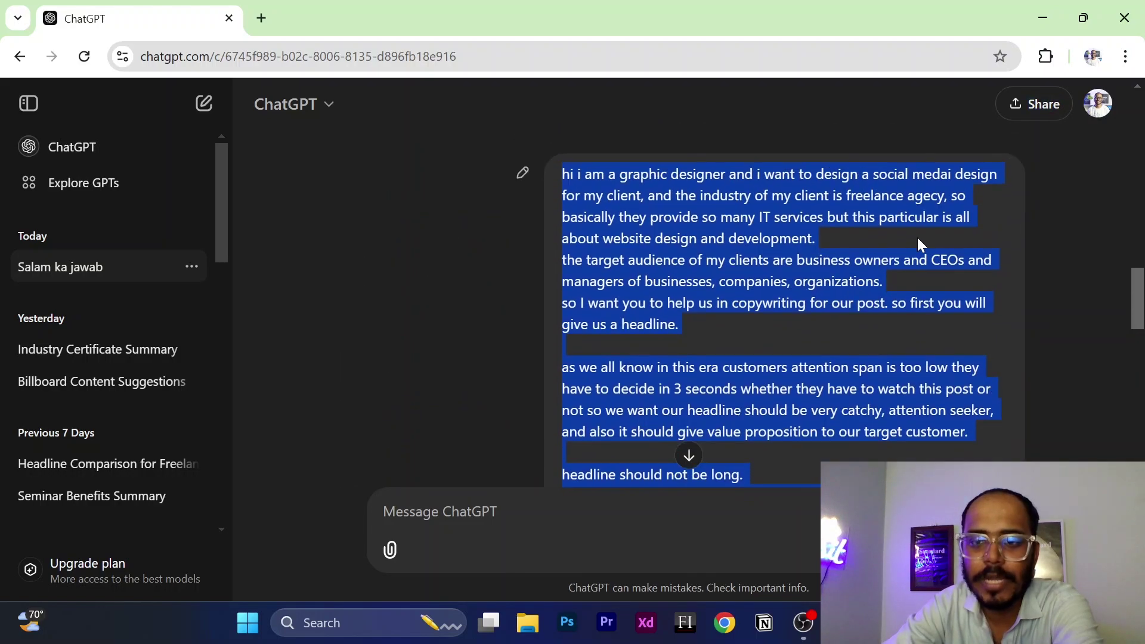
pyautogui.click(917, 235)
pyautogui.scroll(-2, 917, 235)
pyautogui.scroll(1, 918, 235)
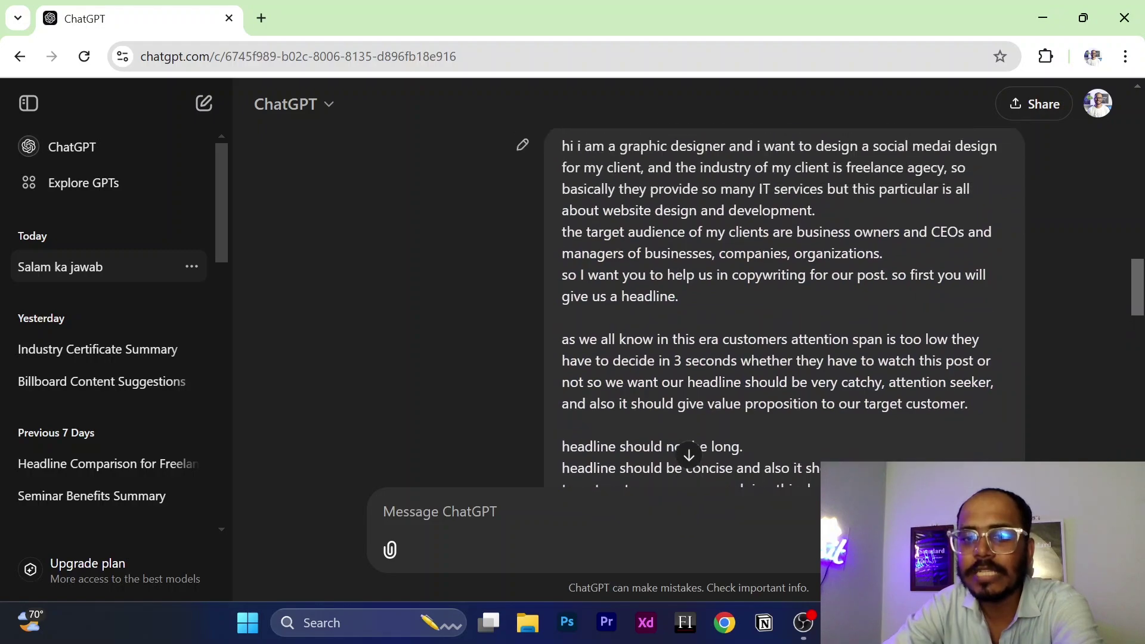
pyautogui.scroll(-12, 918, 238)
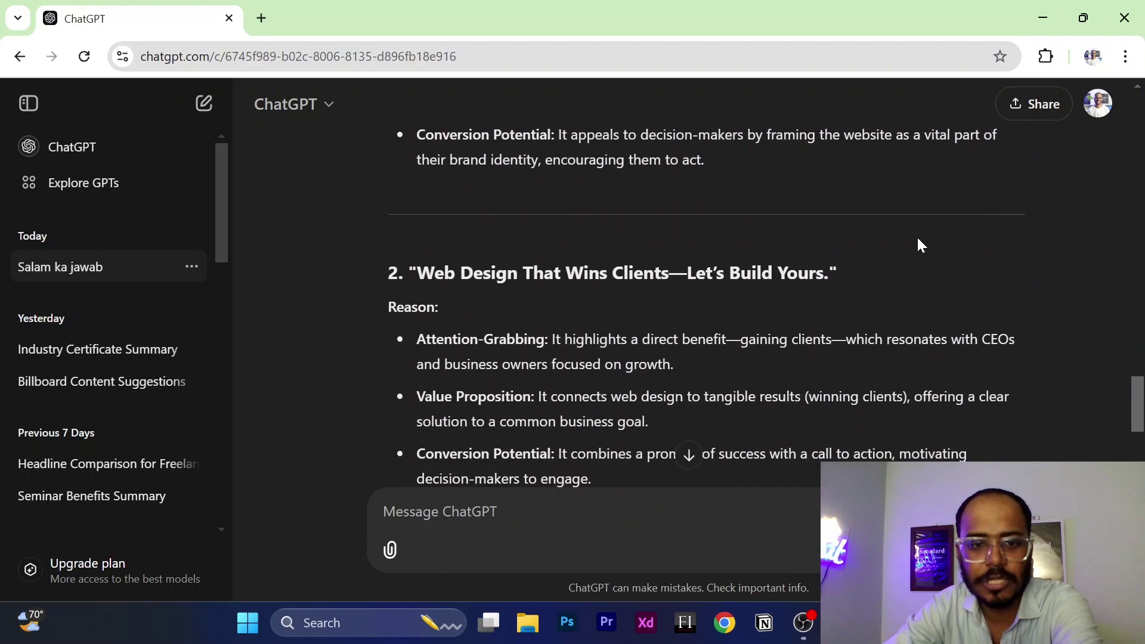
pyautogui.scroll(-5, 918, 237)
pyautogui.scroll(14, 917, 237)
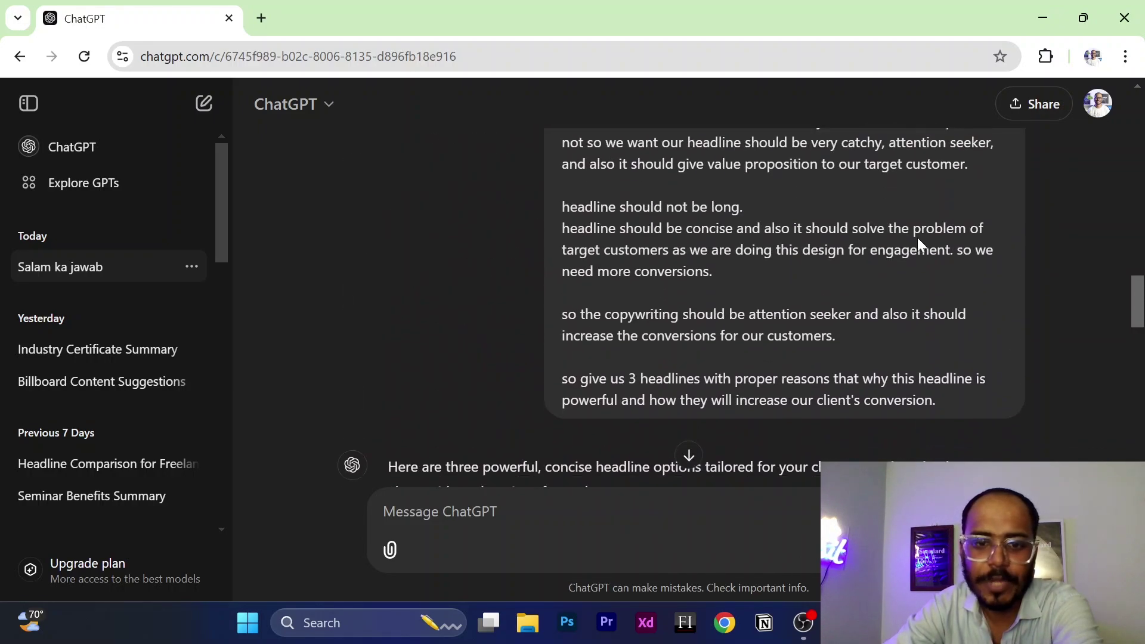
pyautogui.scroll(-5, 917, 238)
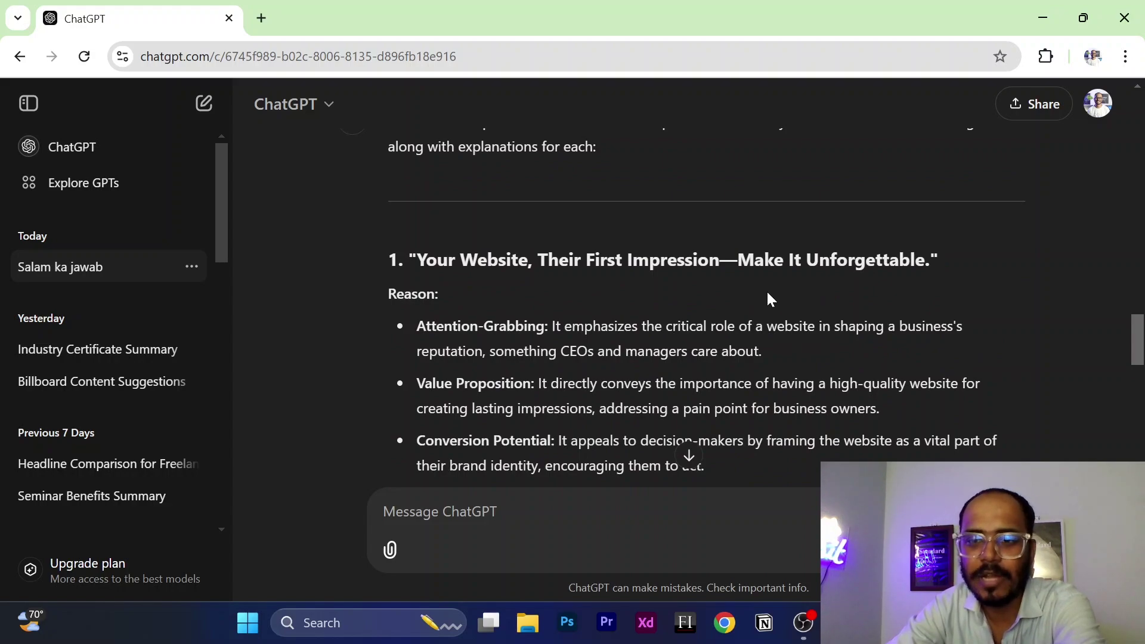
pyautogui.scroll(-5, 769, 295)
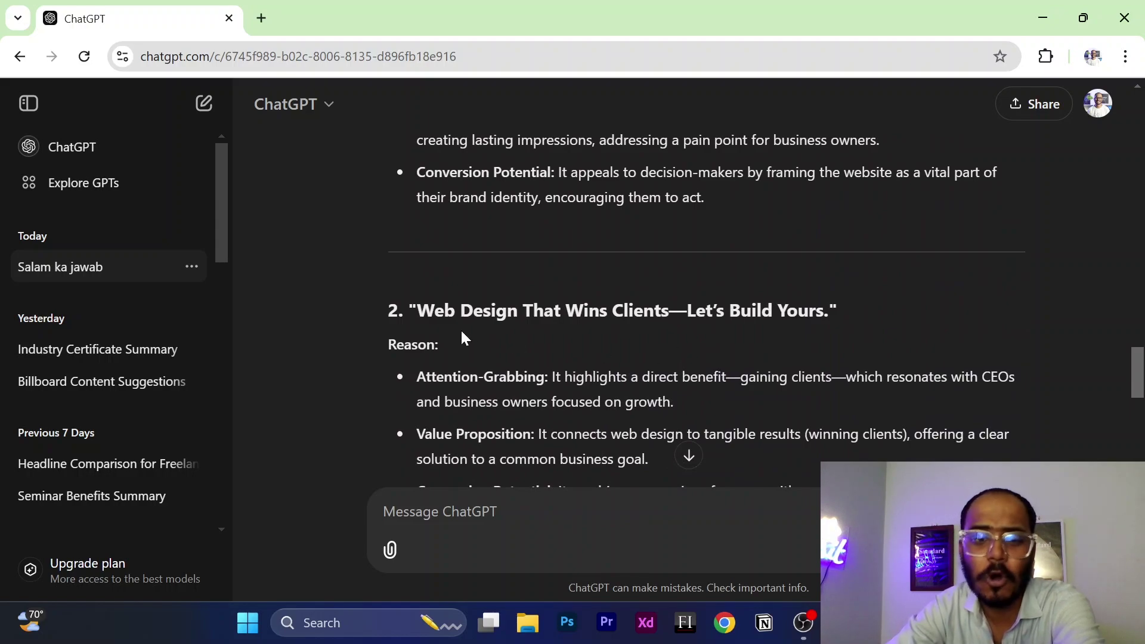
pyautogui.moveTo(417, 310); pyautogui.dragTo(829, 310)
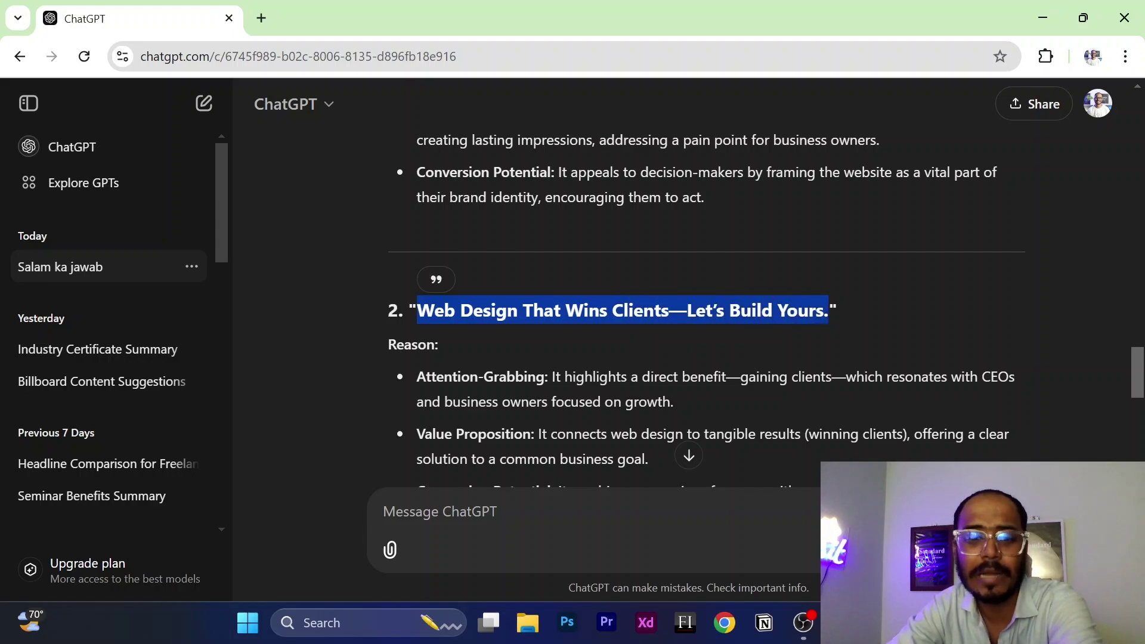
pyautogui.click(693, 344)
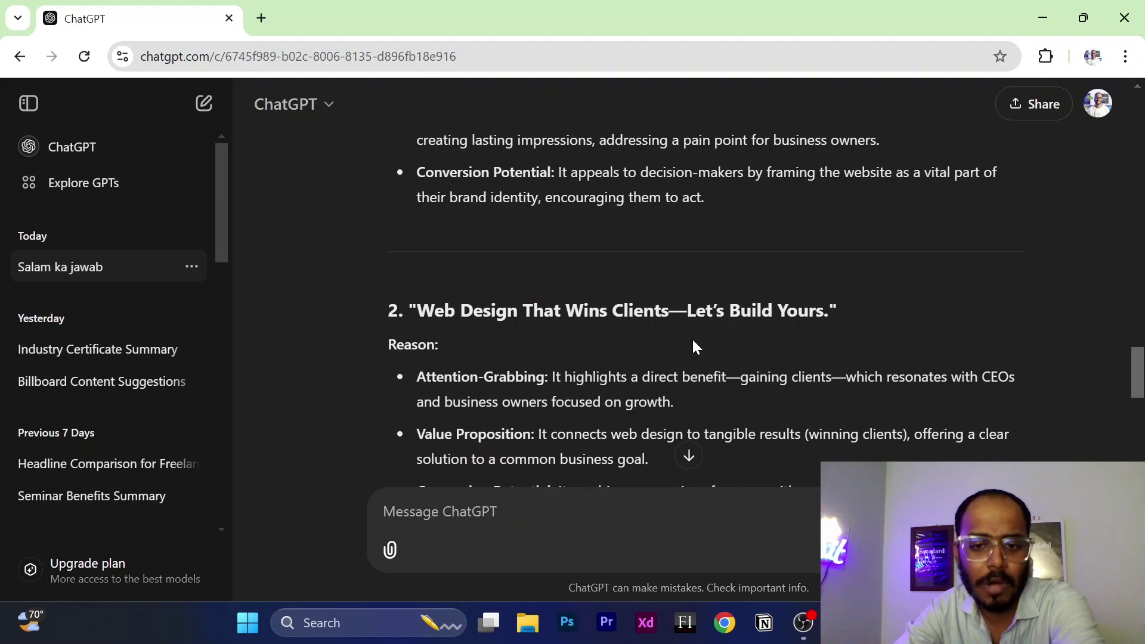
pyautogui.scroll(-6, 695, 346)
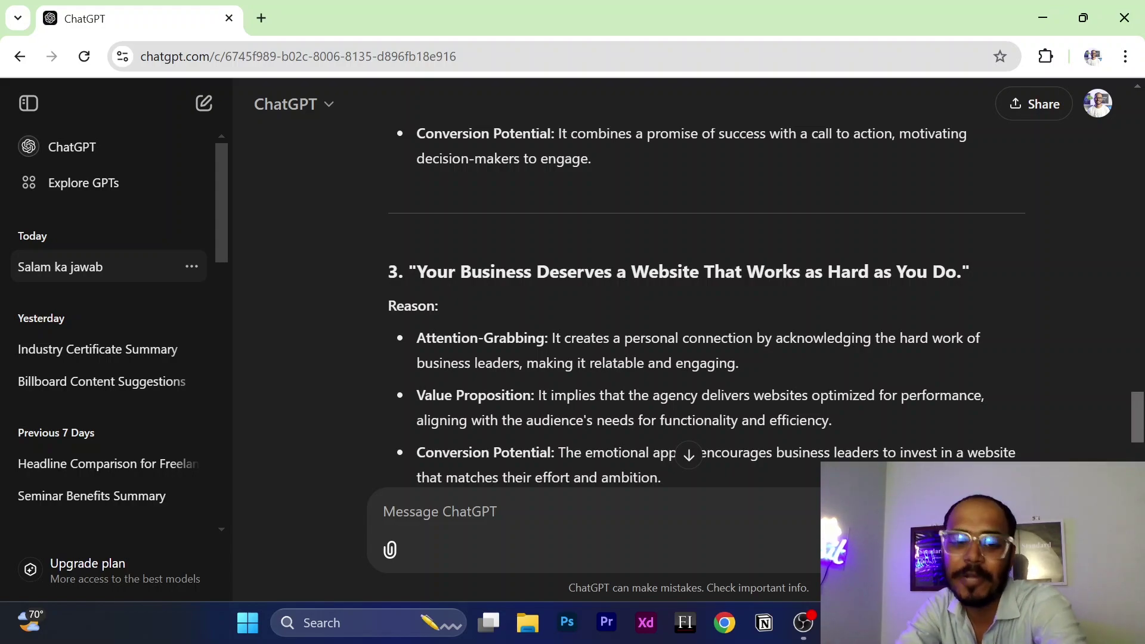
pyautogui.scroll(9, 707, 299)
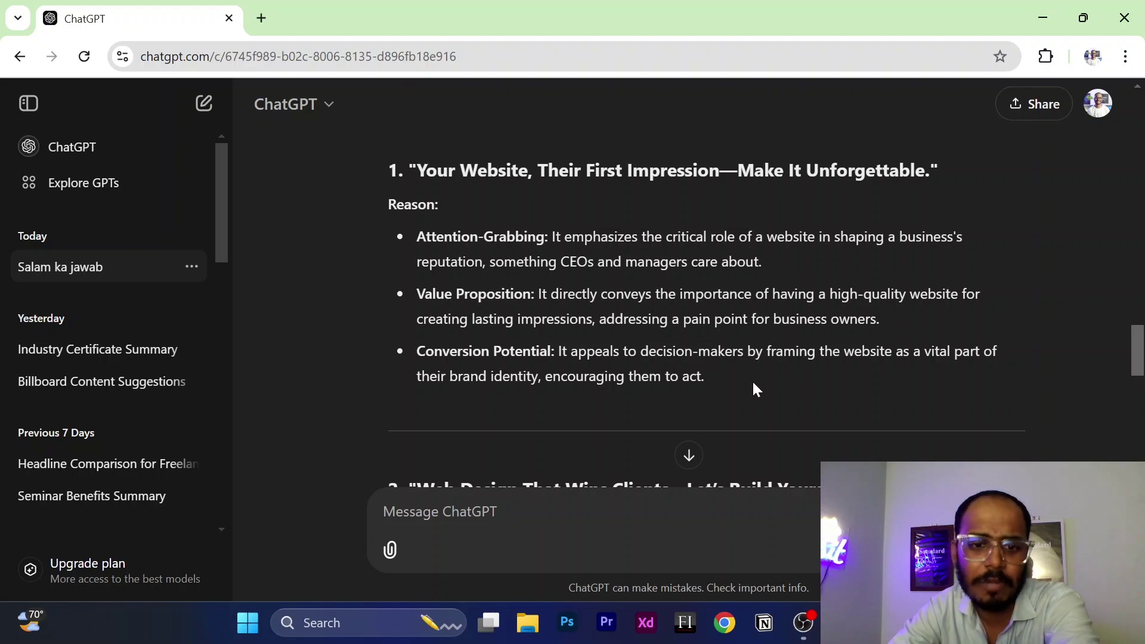
pyautogui.scroll(-4, 753, 387)
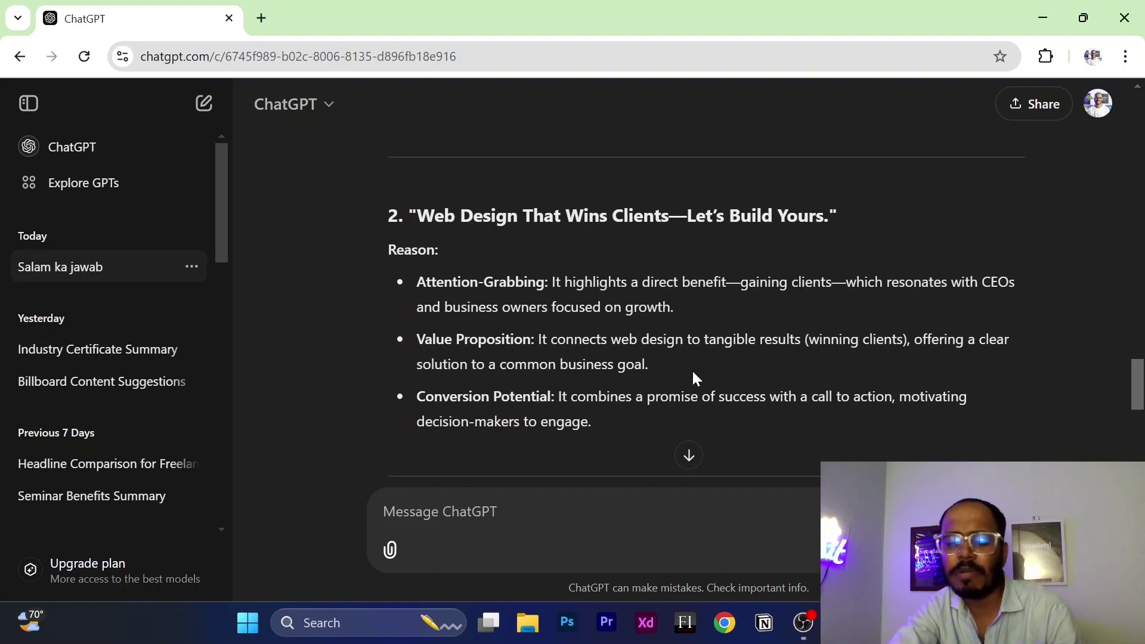
pyautogui.scroll(-7, 693, 373)
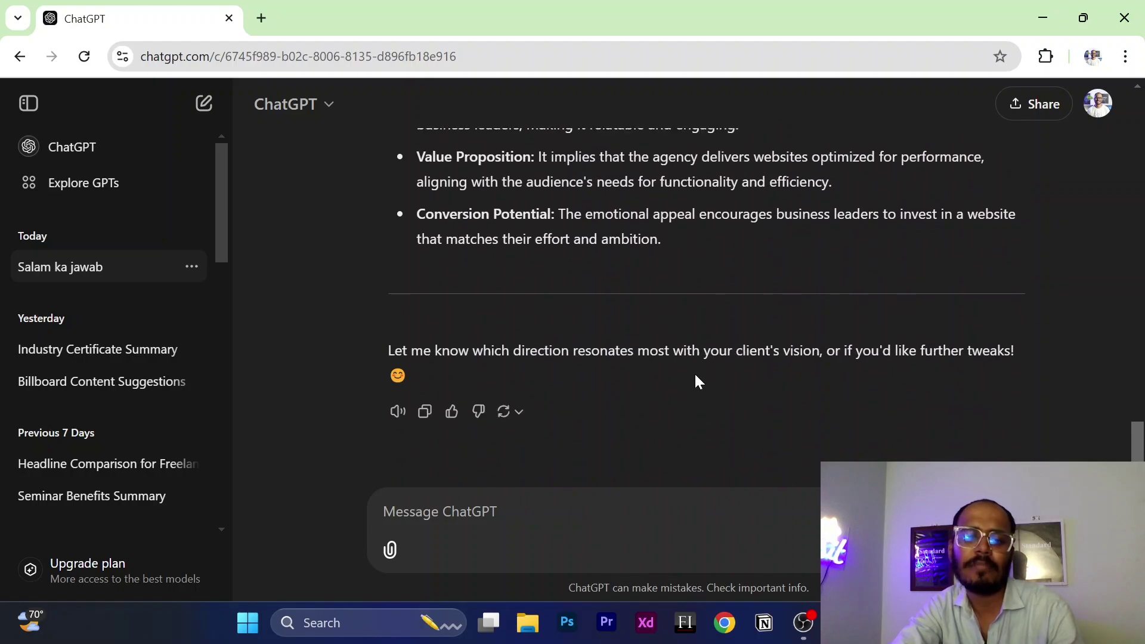
pyautogui.scroll(10, 699, 382)
pyautogui.scroll(3, 716, 381)
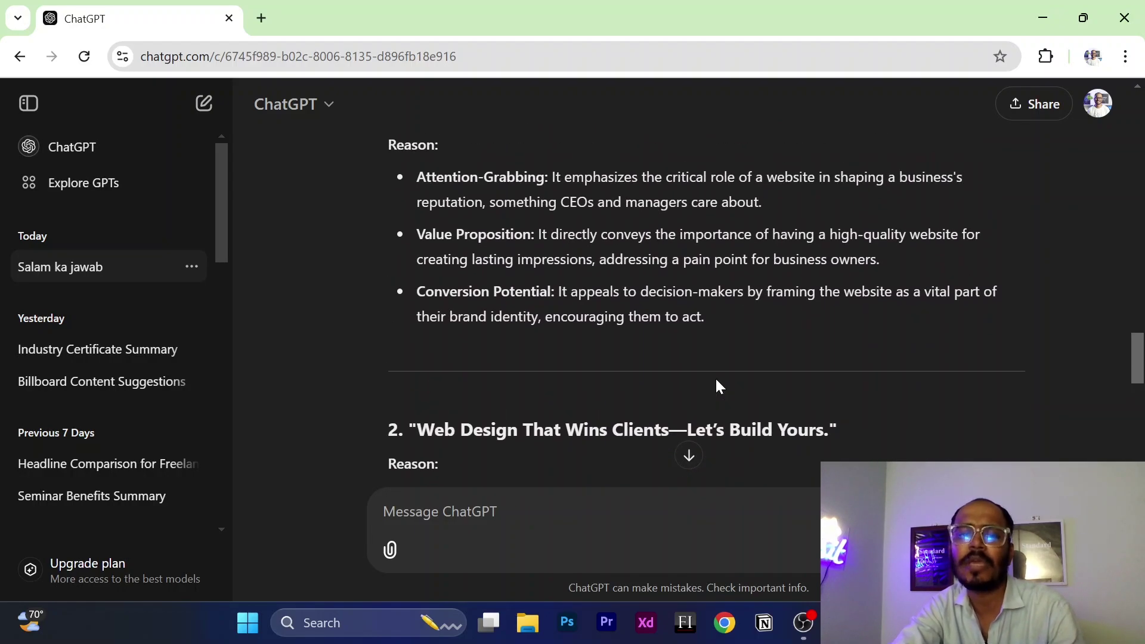
pyautogui.scroll(-10, 717, 381)
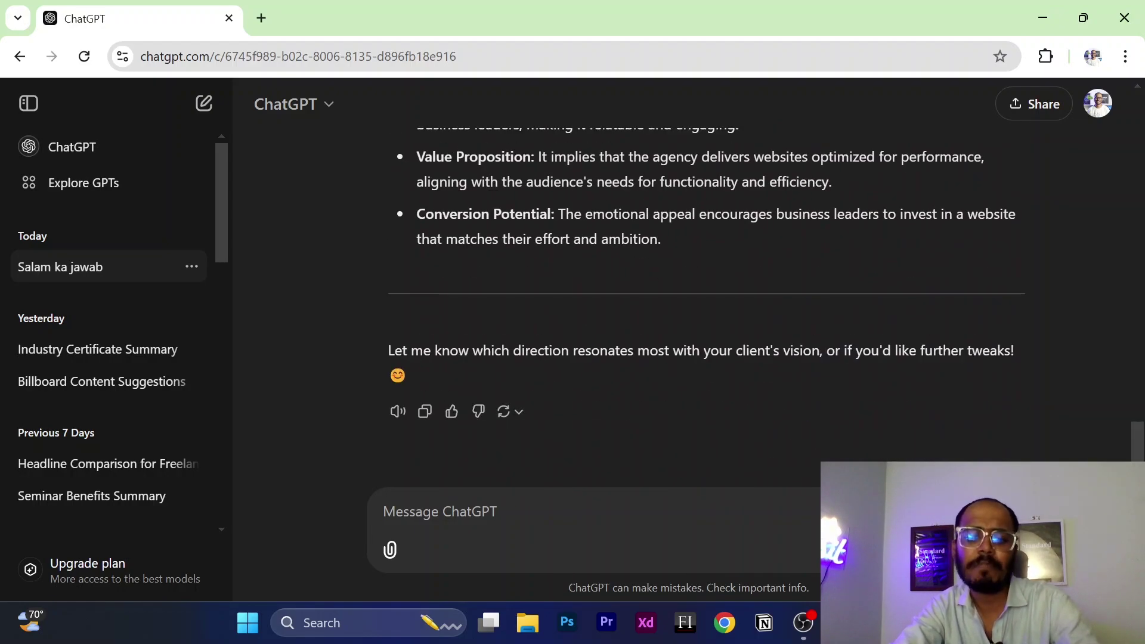
# Step: Send the follow-up 'these are great but give me 3 more with reasons.'
pyautogui.write('ht')
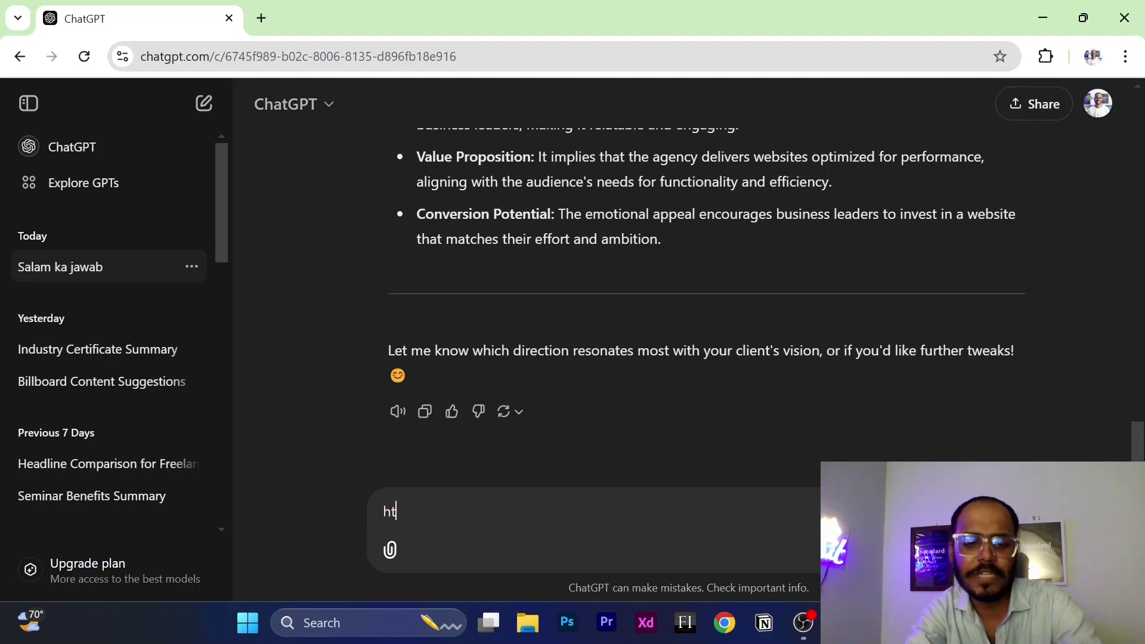
pyautogui.write('ese are gteat')
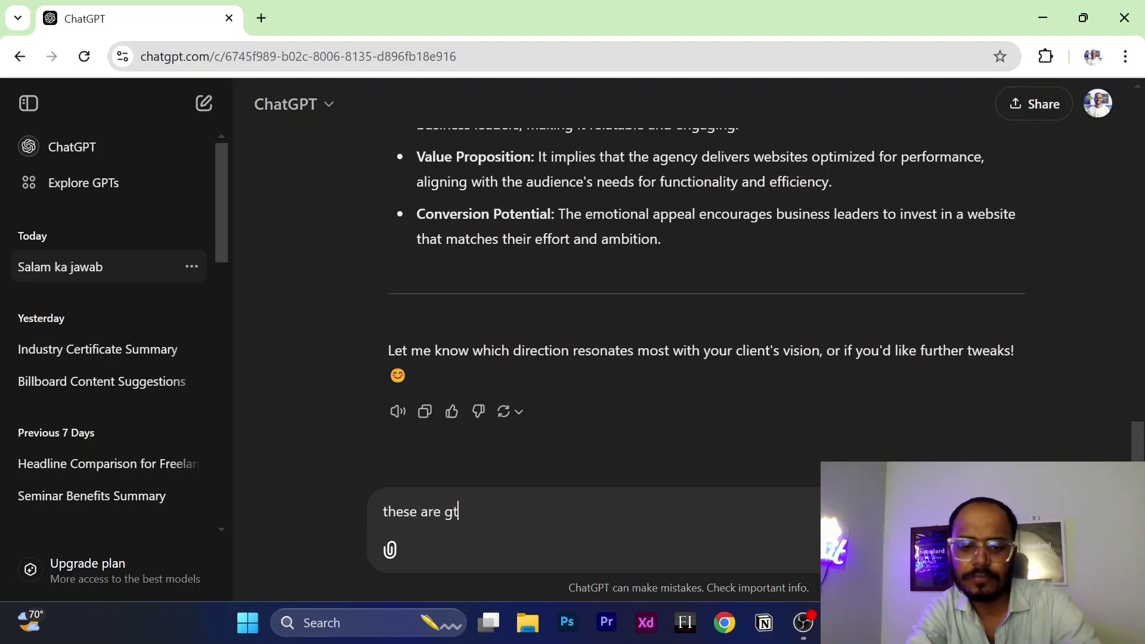
pyautogui.press('BackSpace')
pyautogui.press('BackSpace')
pyautogui.press('BackSpace')
pyautogui.press('BackSpace')
pyautogui.write('reat ')
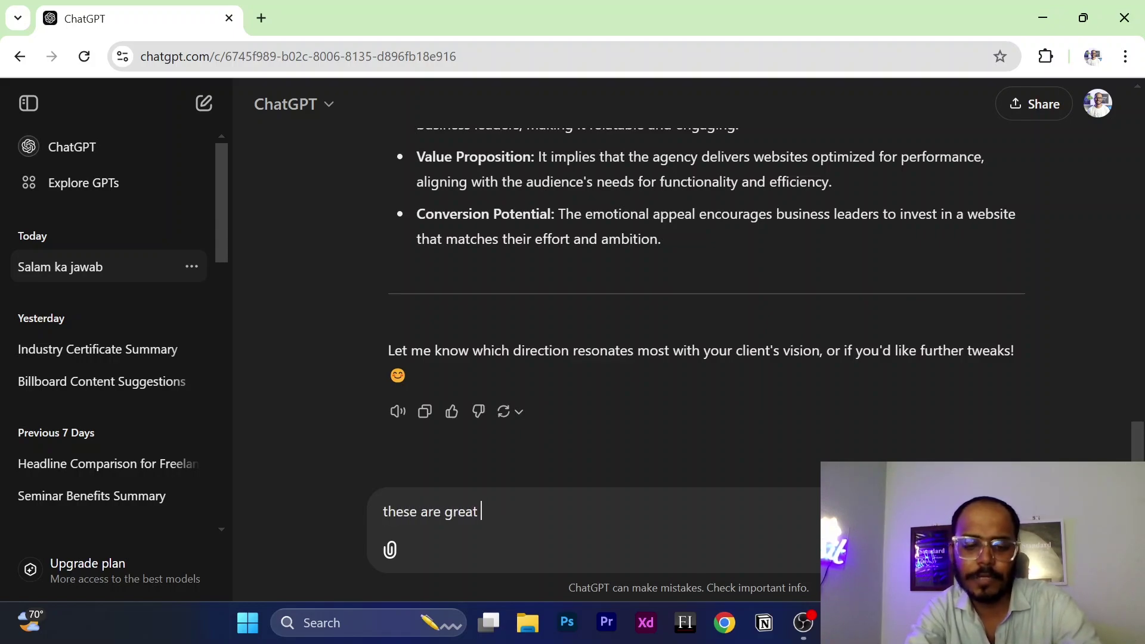
pyautogui.write(' but g')
pyautogui.press('BackSpace')
pyautogui.press('BackSpace')
pyautogui.press('BackSpace')
pyautogui.press('BackSpace')
pyautogui.press('BackSpace')
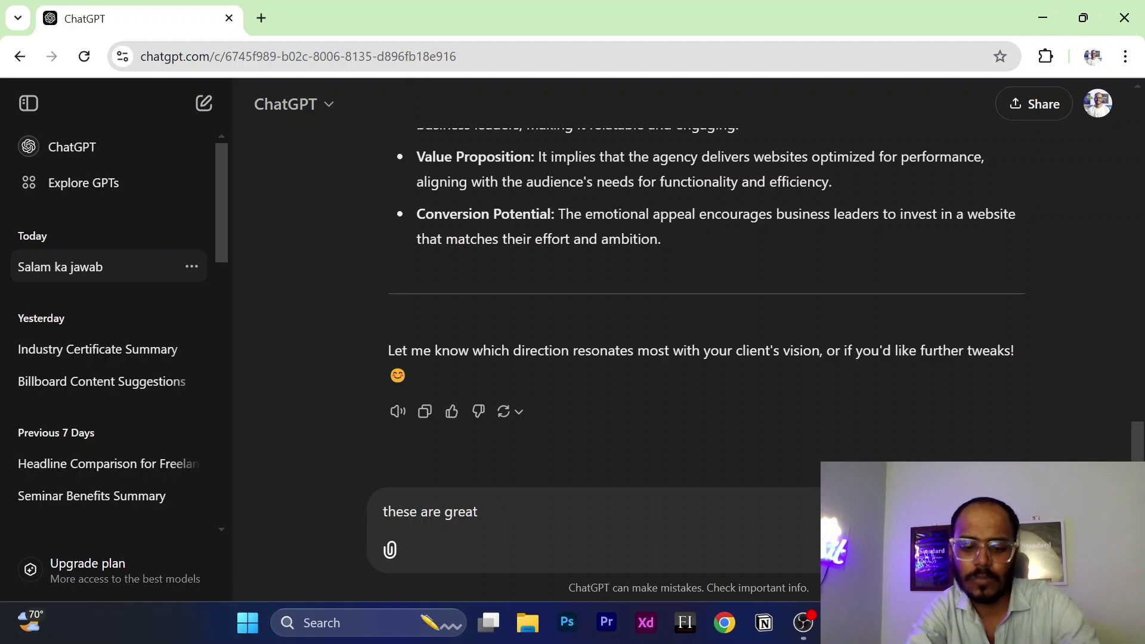
pyautogui.write('bit')
pyautogui.press('BackSpace')
pyautogui.write('ut ')
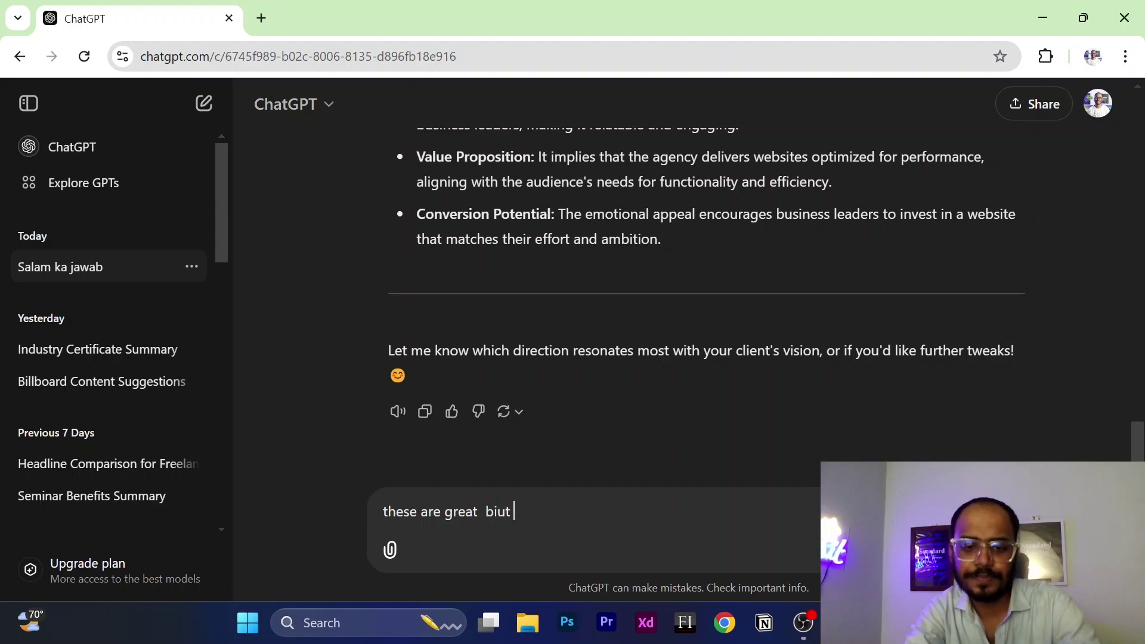
pyautogui.write('give me 3')
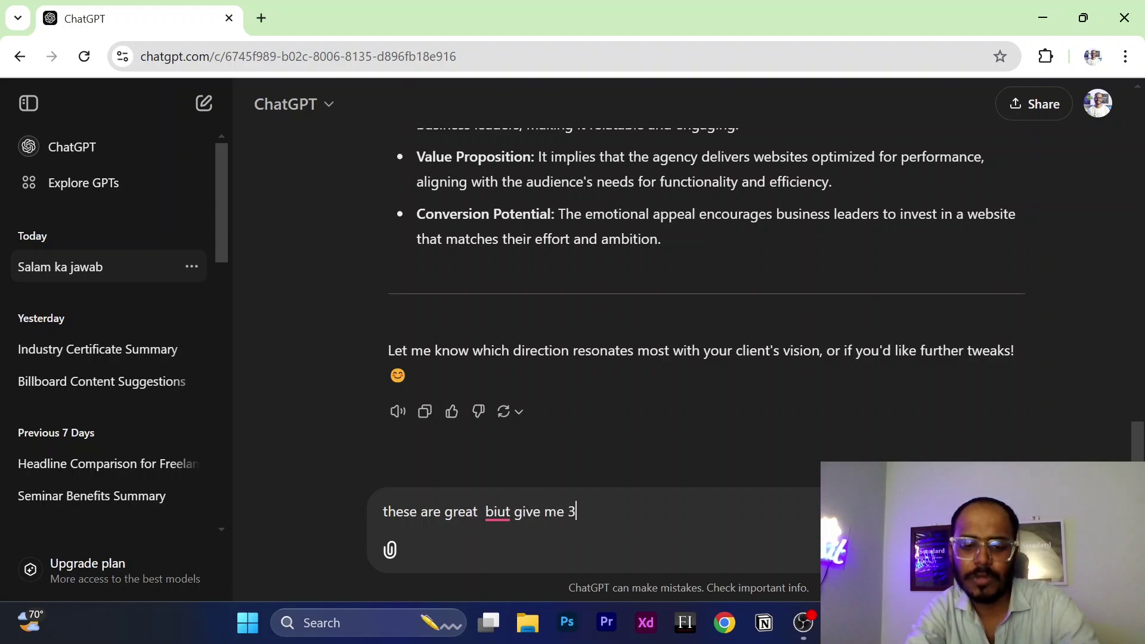
pyautogui.write(' more with reas')
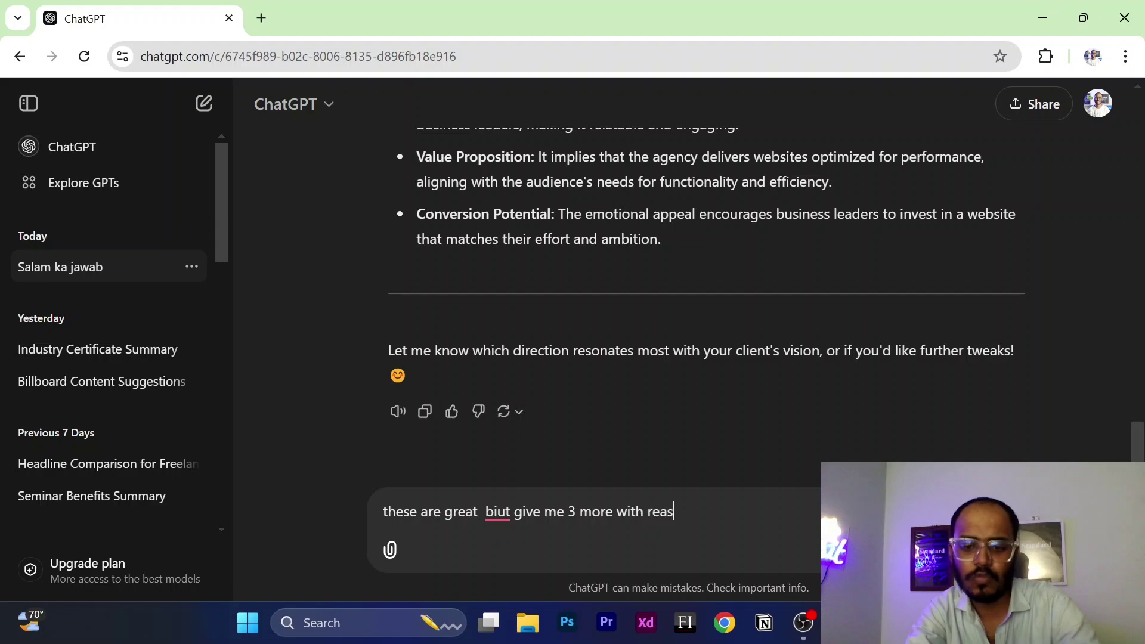
pyautogui.write('ons.')
pyautogui.press('Return')
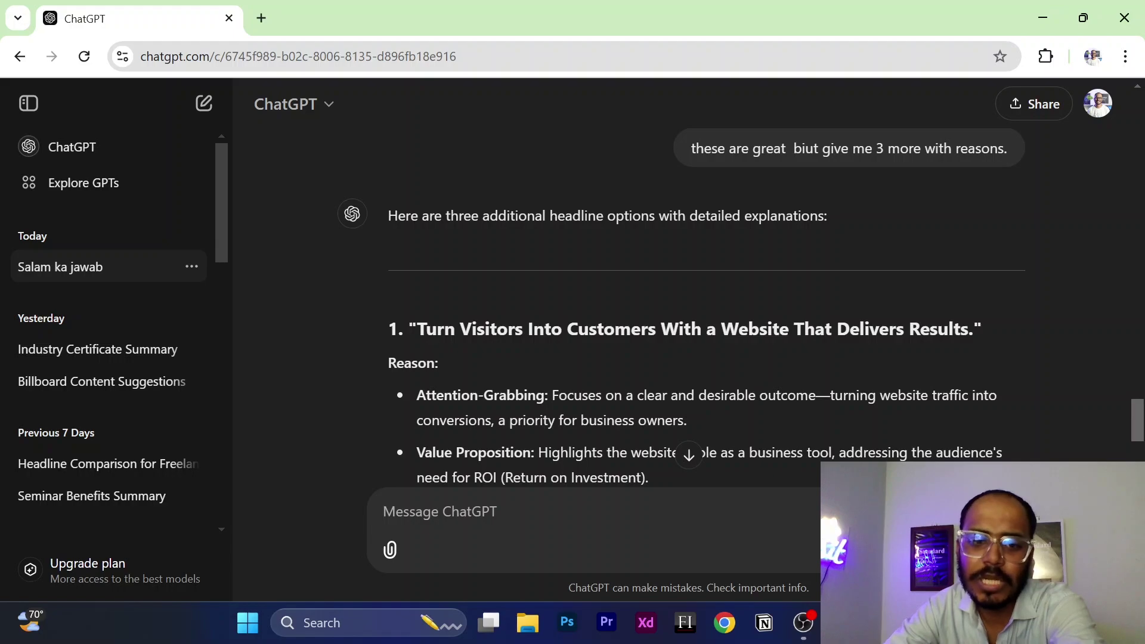
pyautogui.moveTo(417, 329); pyautogui.dragTo(973, 329)
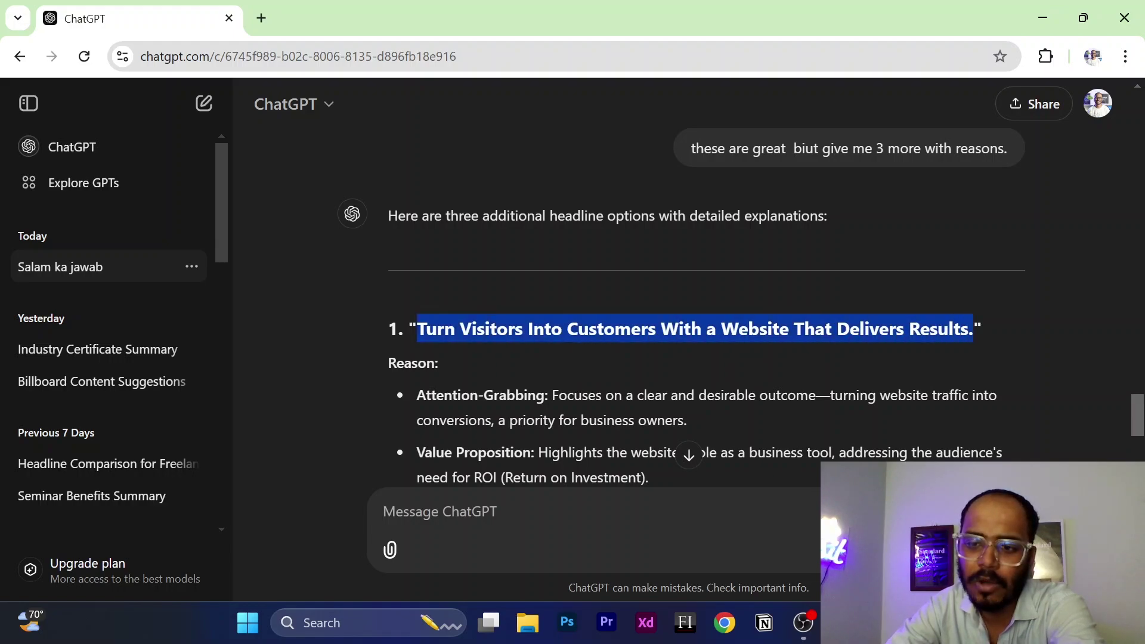
pyautogui.click(974, 329)
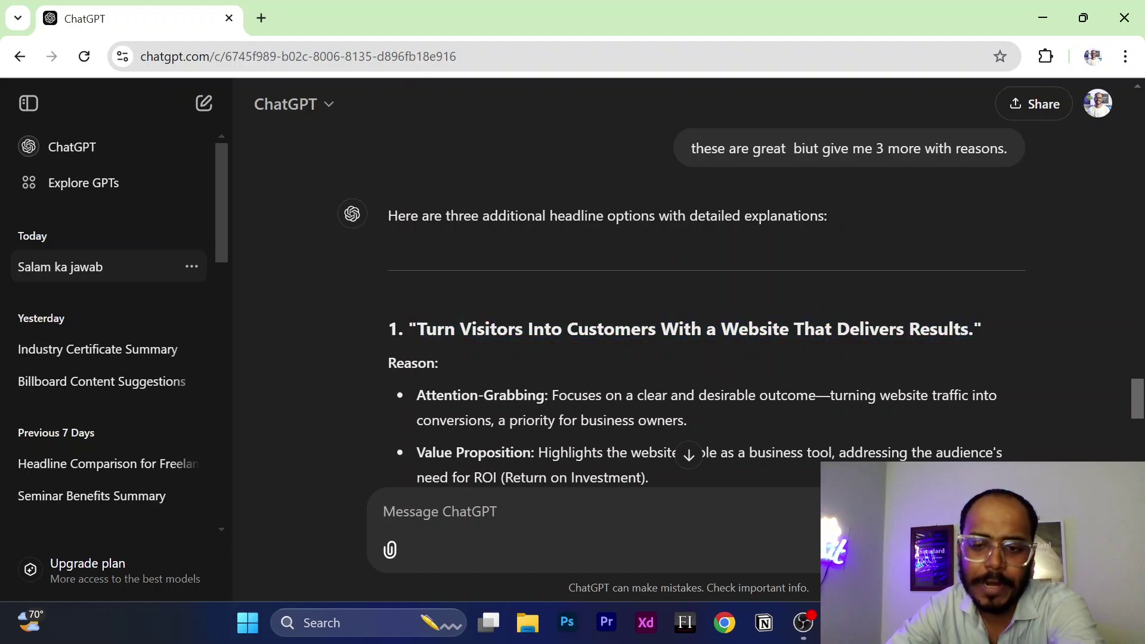
pyautogui.scroll(-1, 707, 305)
pyautogui.scroll(-1, 900, 330)
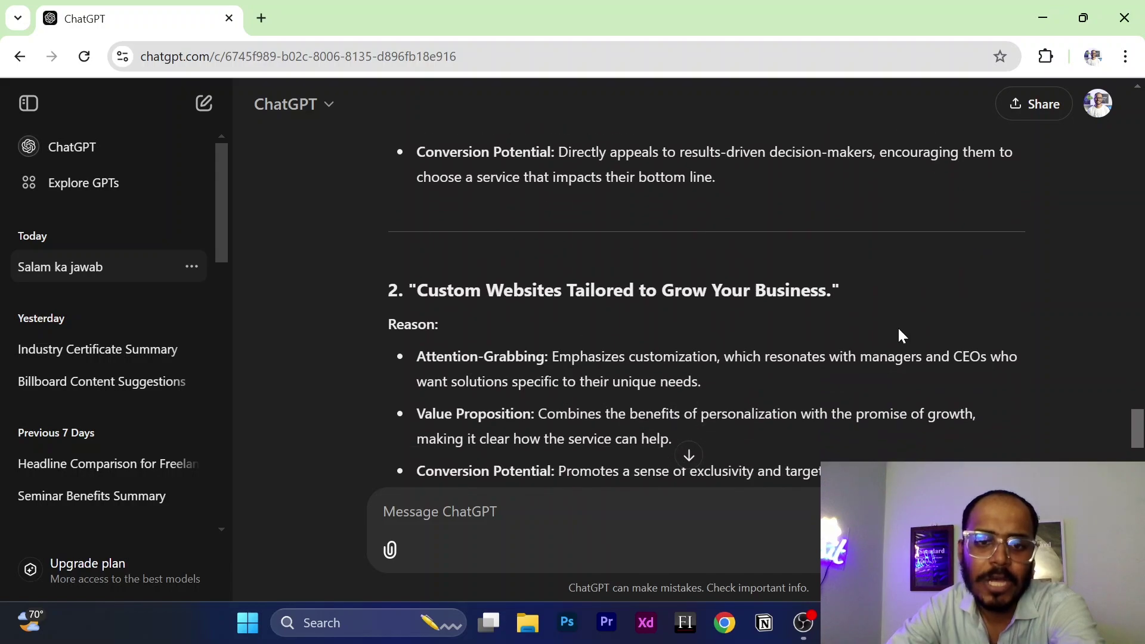
pyautogui.scroll(-6, 900, 331)
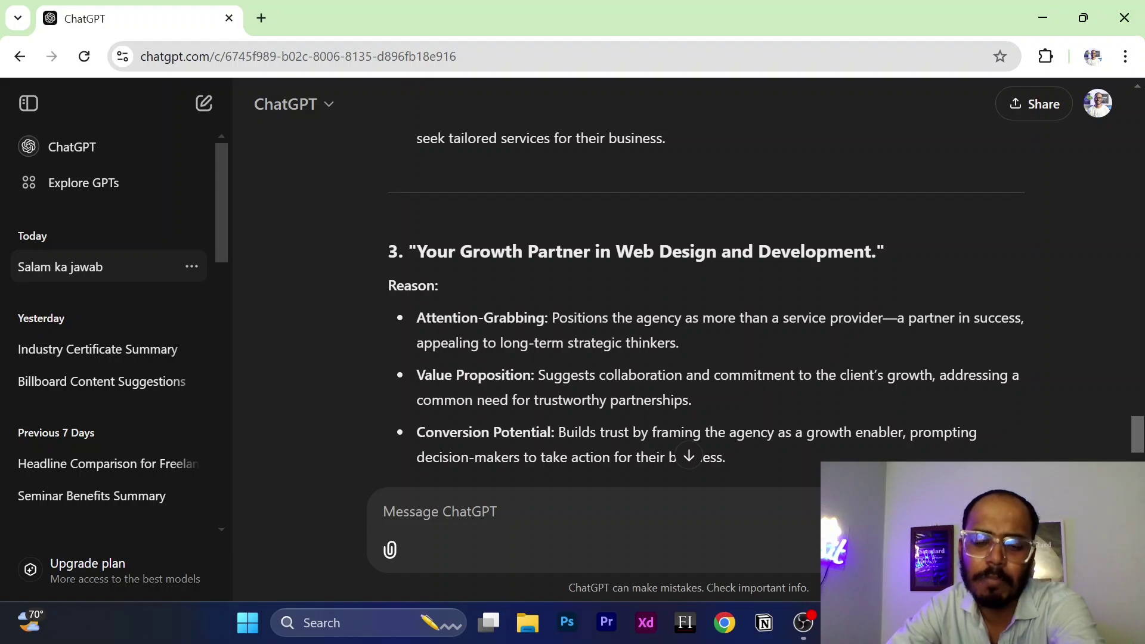
pyautogui.moveTo(596, 251); pyautogui.dragTo(529, 252)
pyautogui.click(529, 252)
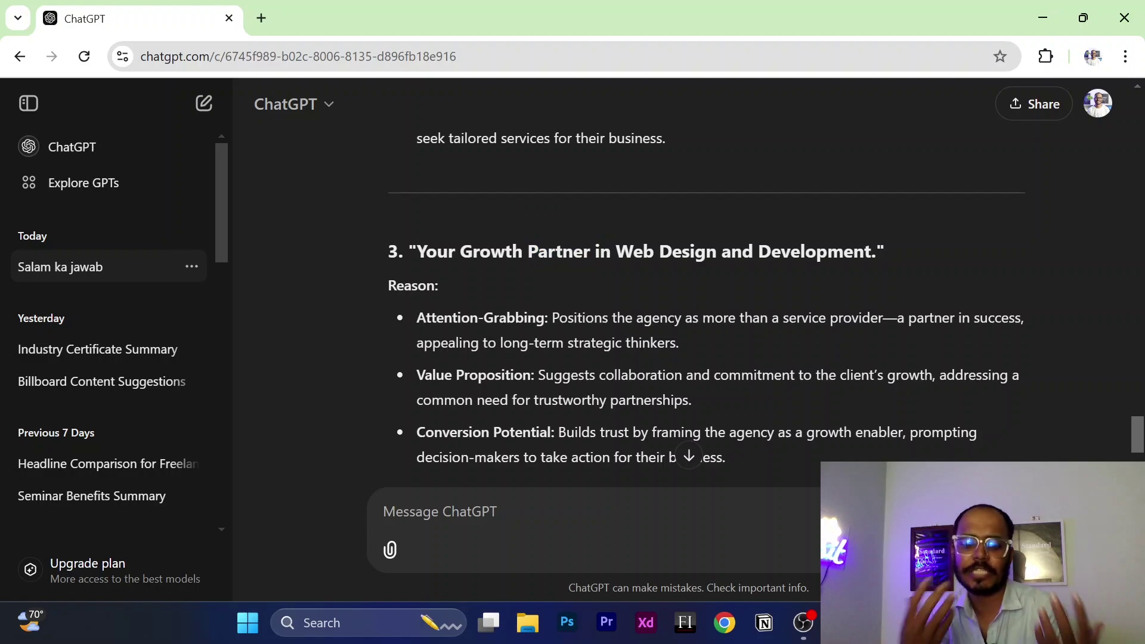
pyautogui.scroll(-3, 540, 314)
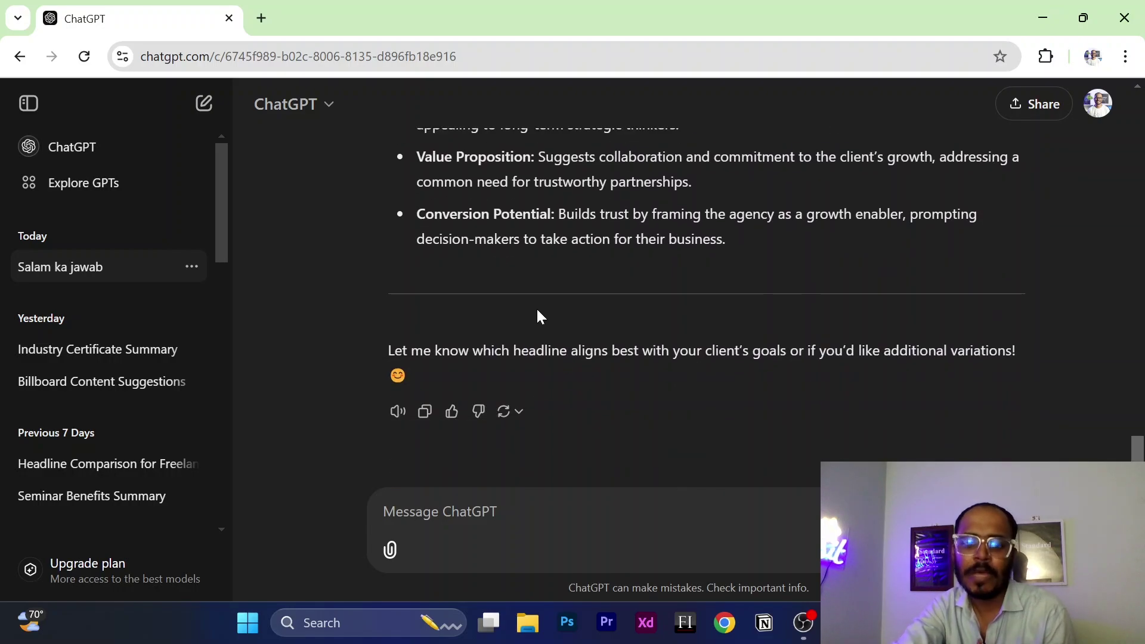
pyautogui.scroll(20, 540, 310)
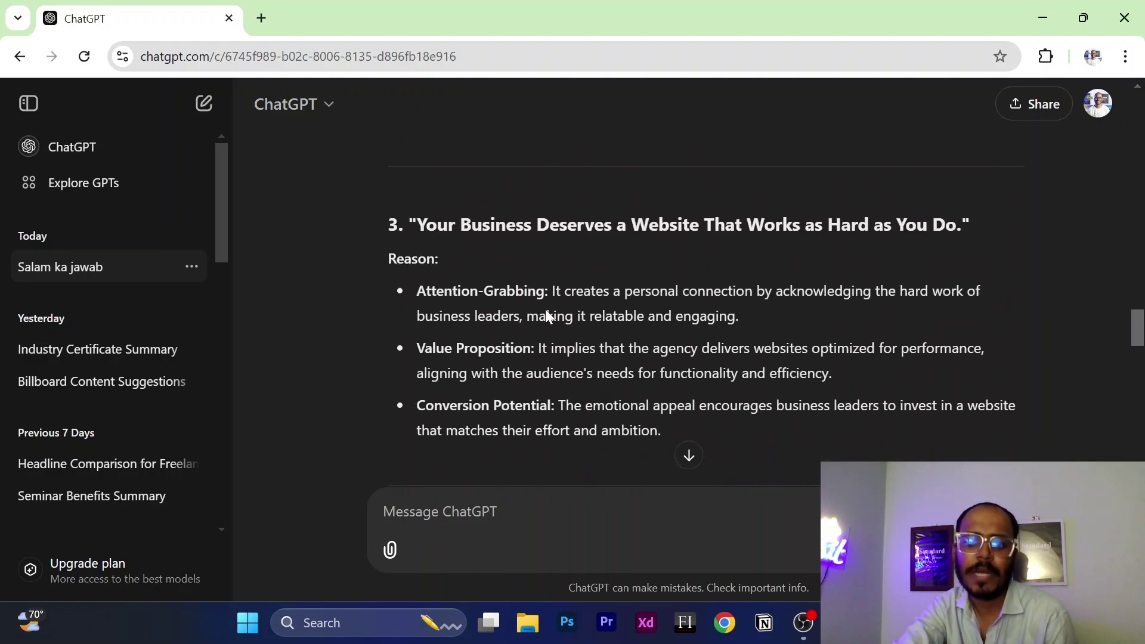
pyautogui.scroll(15, 547, 316)
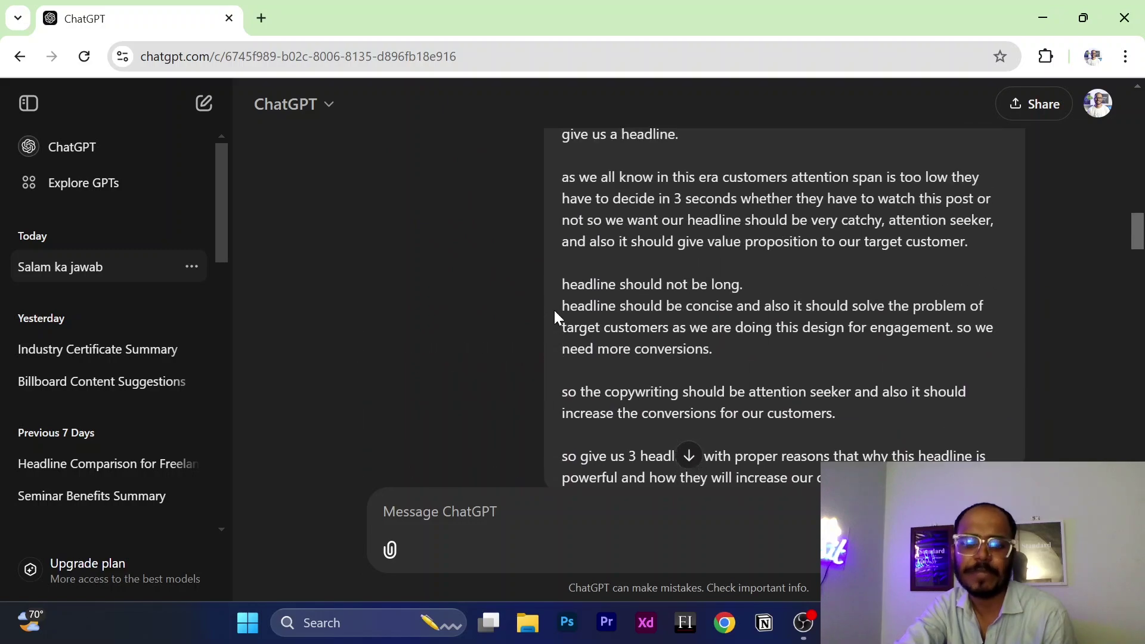
pyautogui.scroll(4, 555, 317)
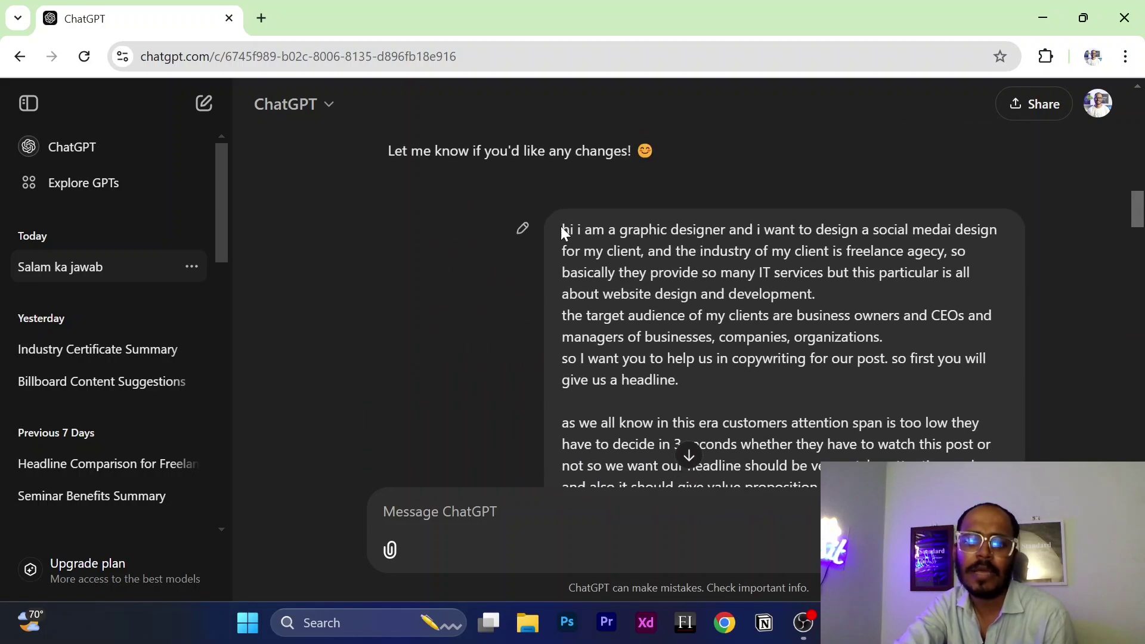
pyautogui.moveTo(563, 230); pyautogui.dragTo(926, 218)
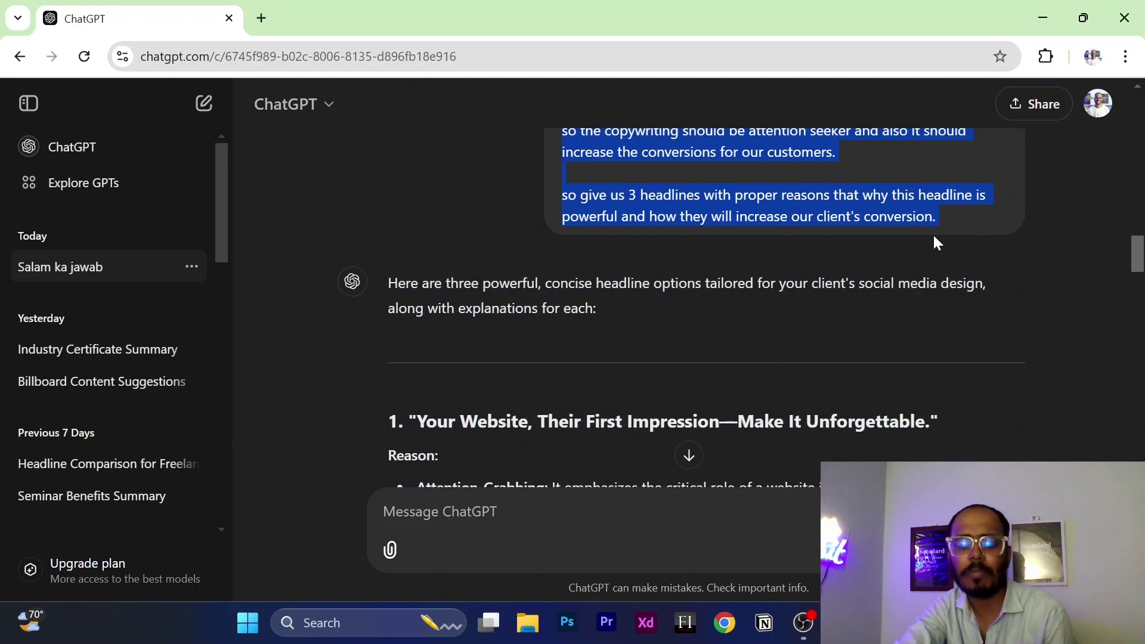
pyautogui.click(766, 332)
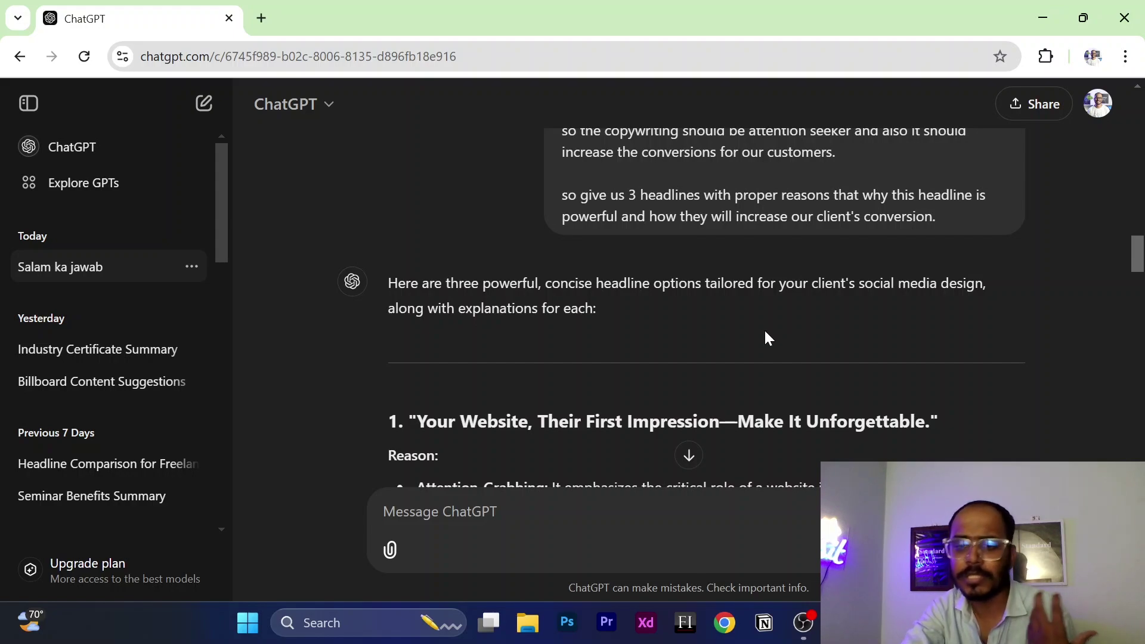
pyautogui.scroll(5, 764, 338)
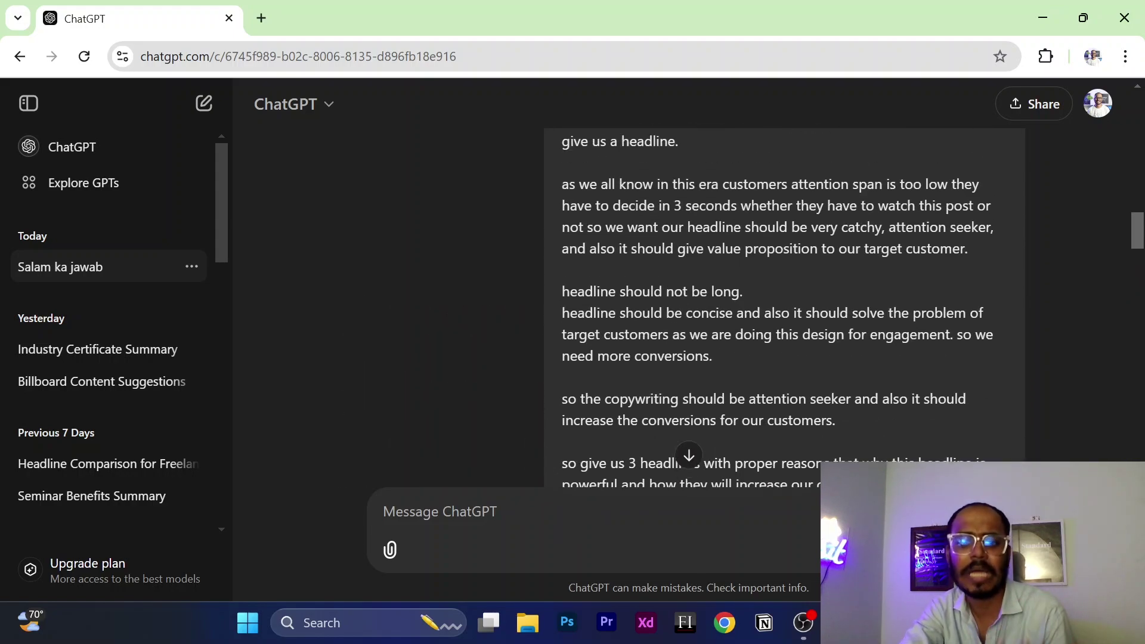
pyautogui.scroll(-15, 763, 331)
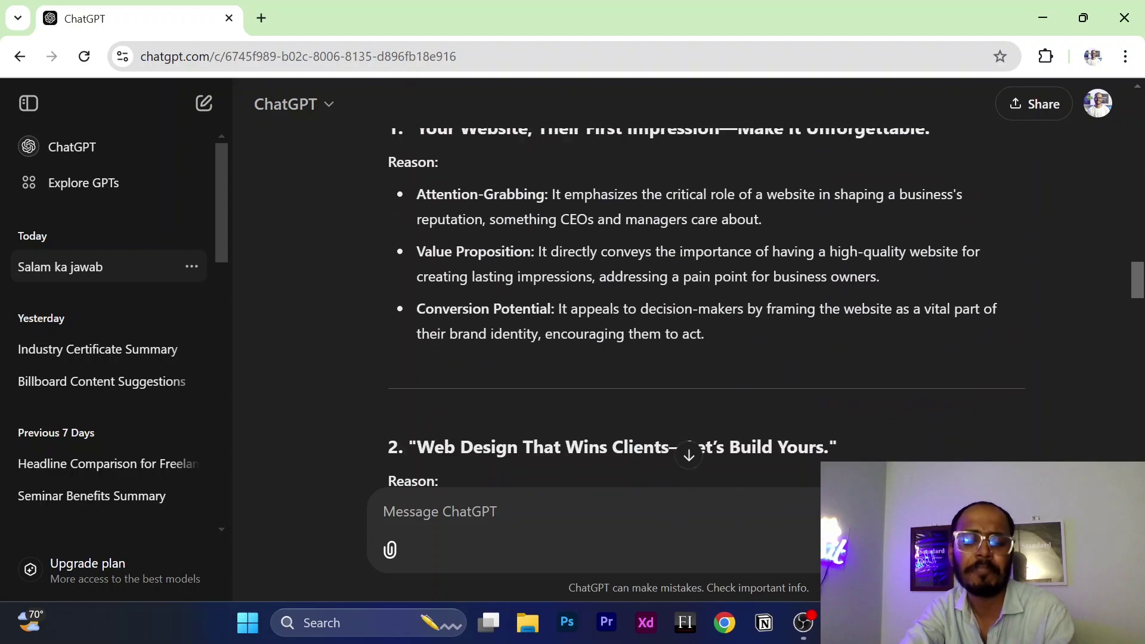
pyautogui.scroll(-6, 780, 353)
pyautogui.scroll(8, 779, 354)
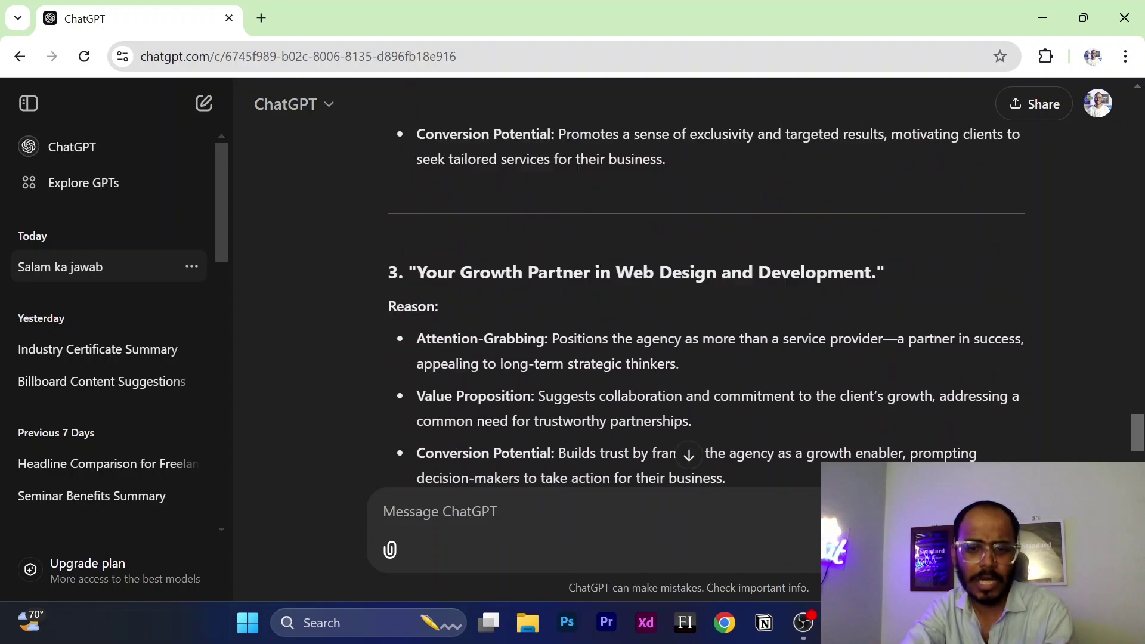
pyautogui.scroll(6, 779, 362)
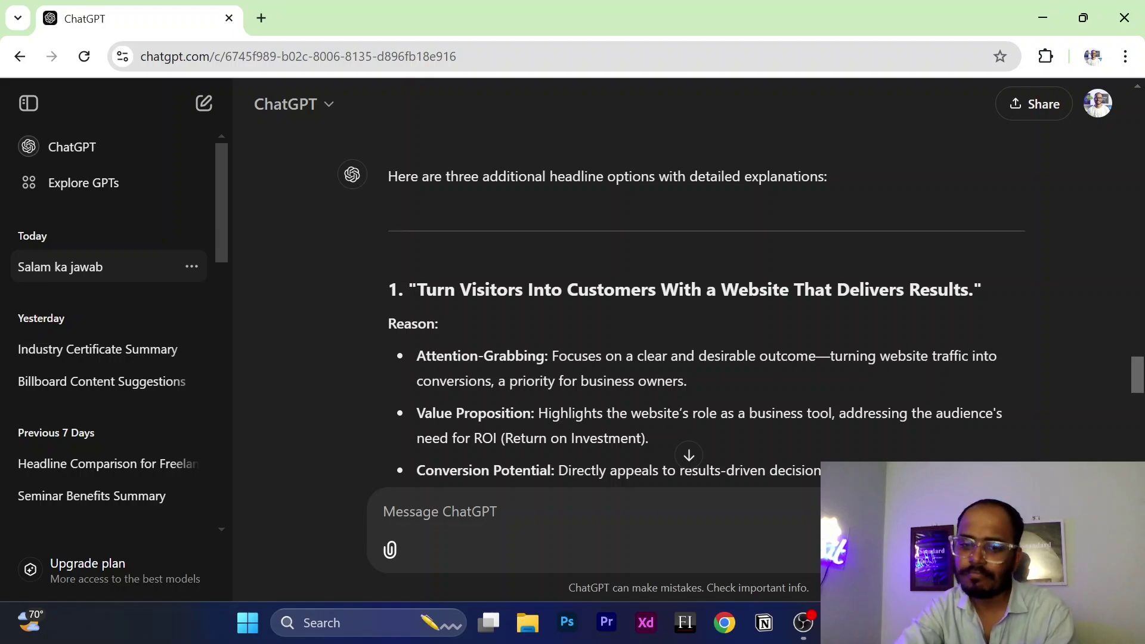
pyautogui.scroll(-8, 789, 366)
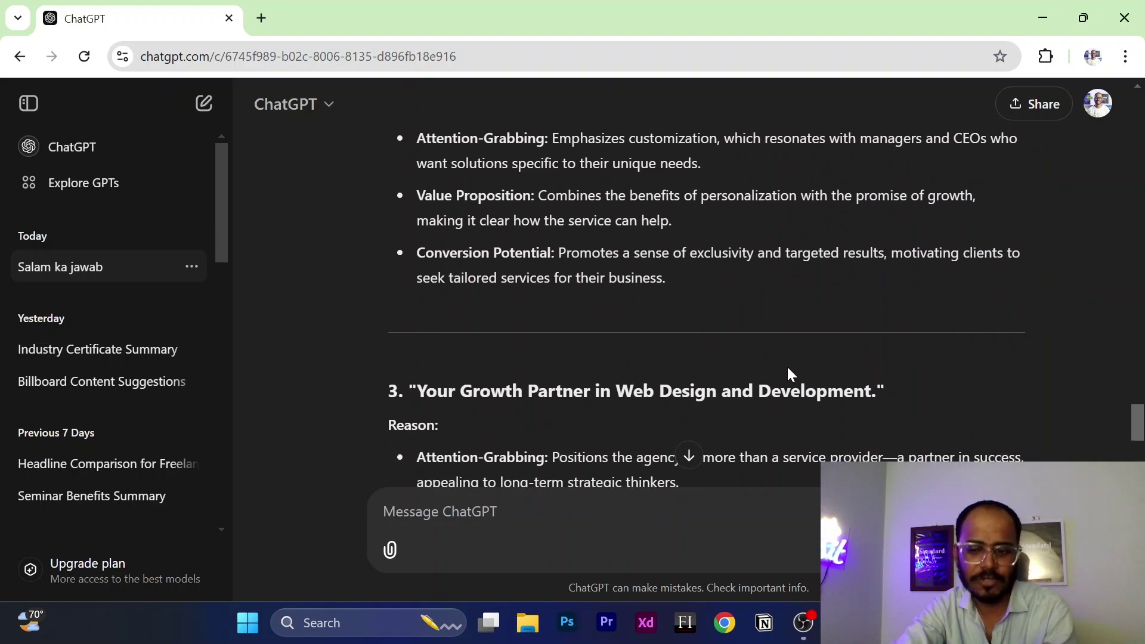
pyautogui.scroll(-5, 786, 365)
pyautogui.scroll(15, 786, 365)
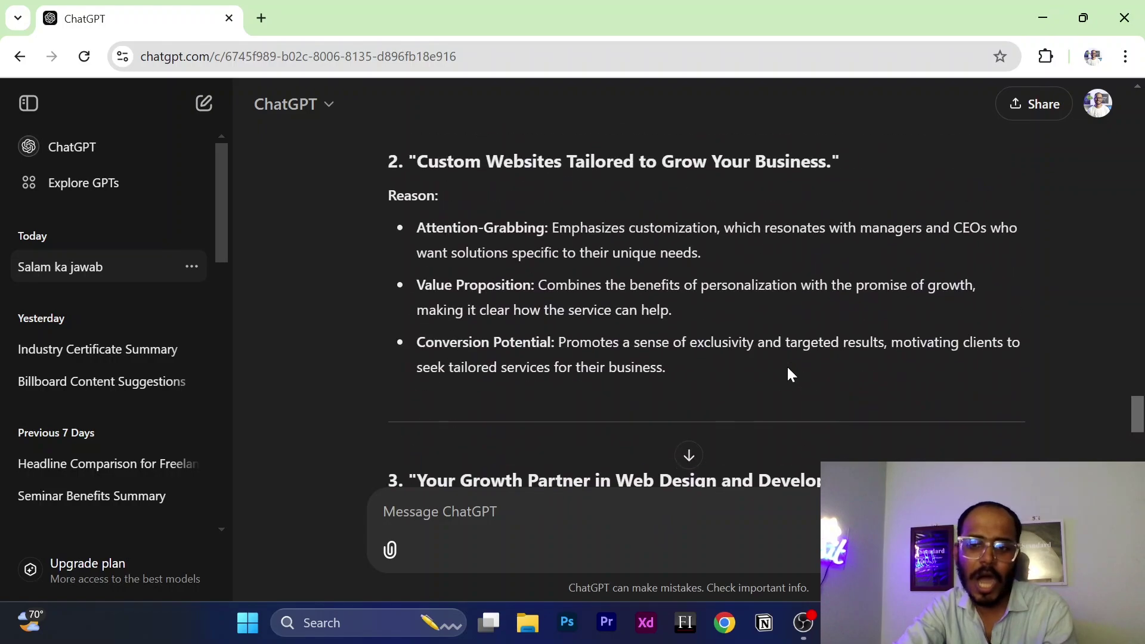
pyautogui.scroll(15, 786, 366)
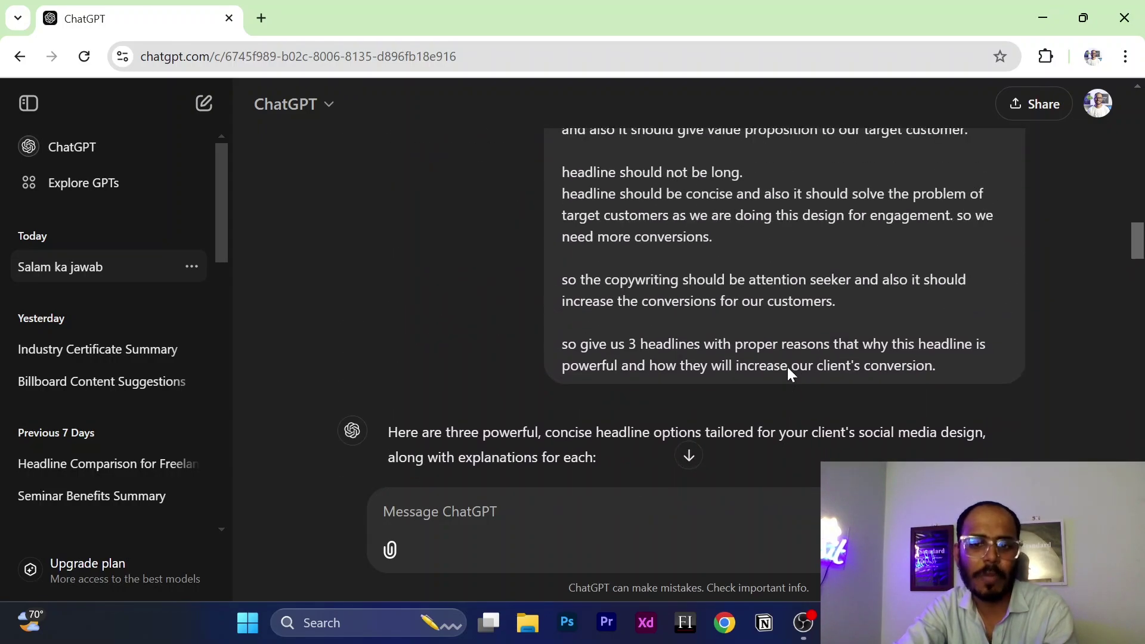
pyautogui.scroll(3, 787, 367)
pyautogui.scroll(-6, 787, 367)
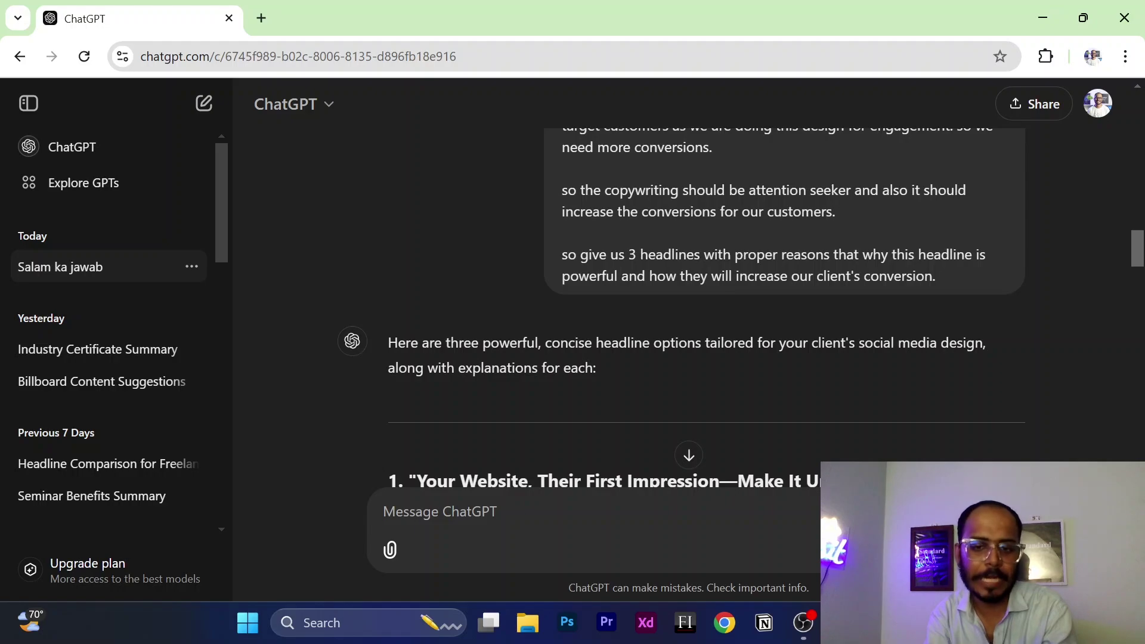
pyautogui.scroll(-15, 910, 304)
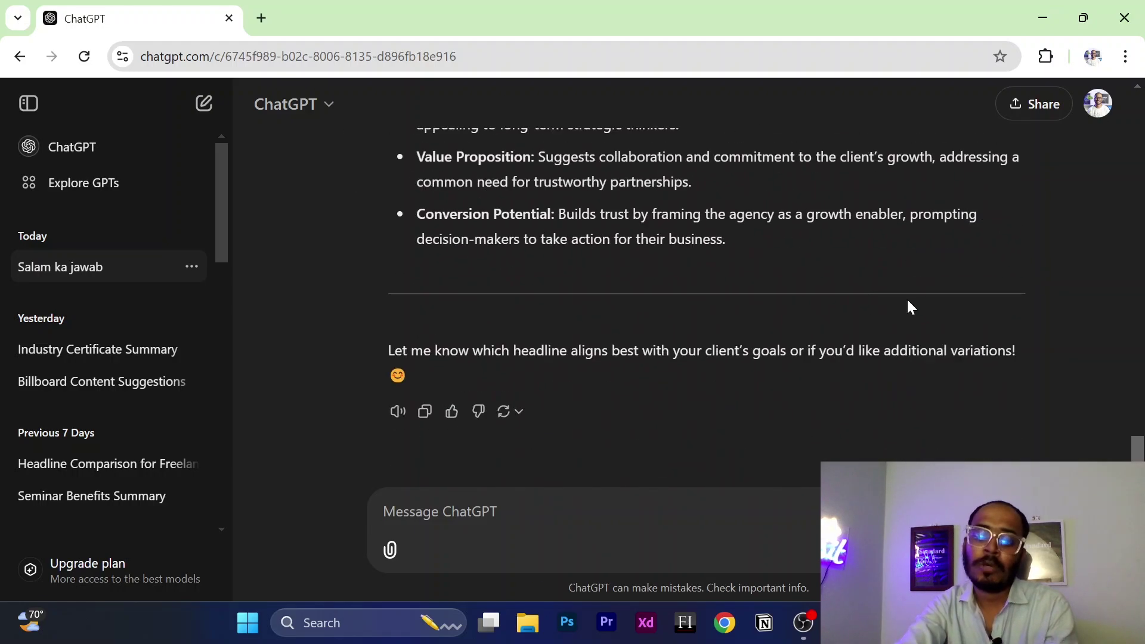
pyautogui.click(871, 513)
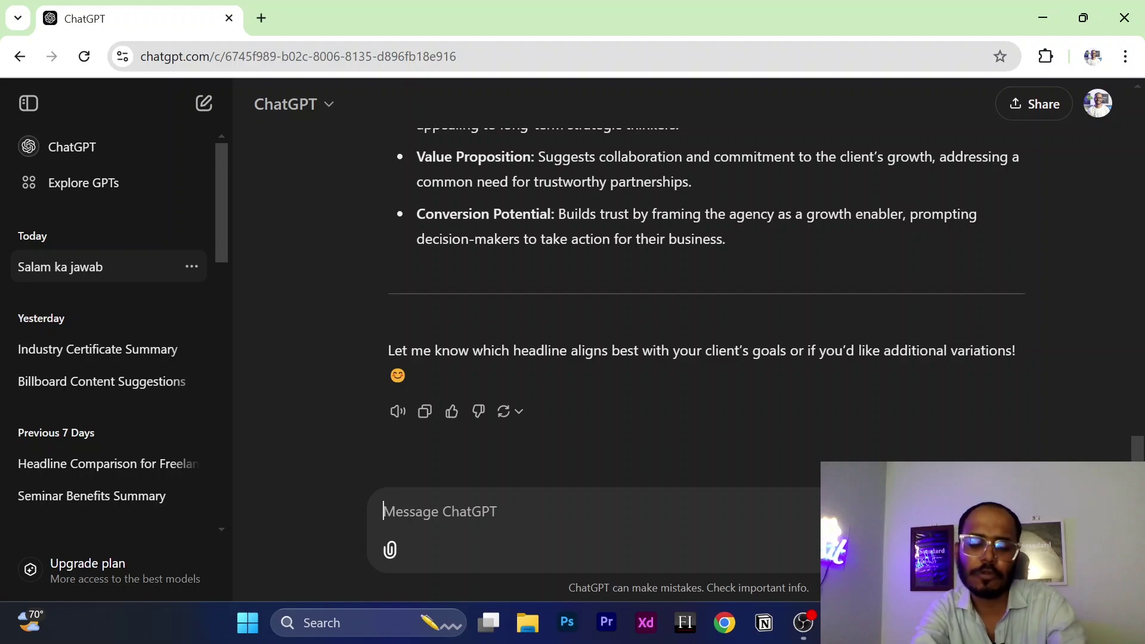
# Step: Send 'okay great now i want again 3 headlines but in urdu.' to ChatGPT
pyautogui.write('okay g')
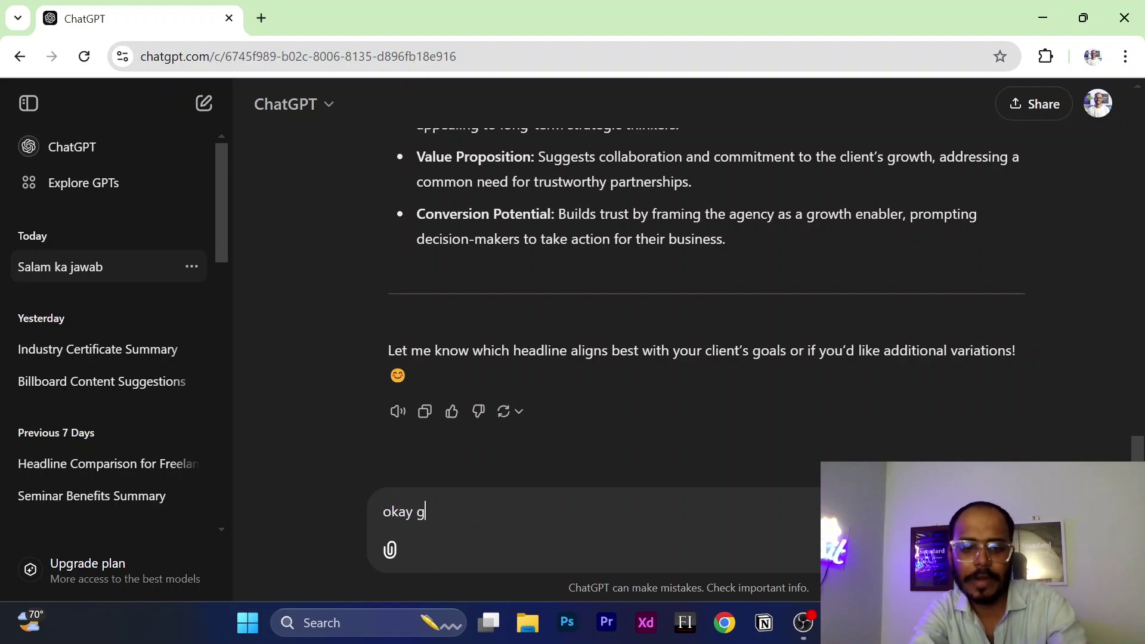
pyautogui.write('eat now i want ')
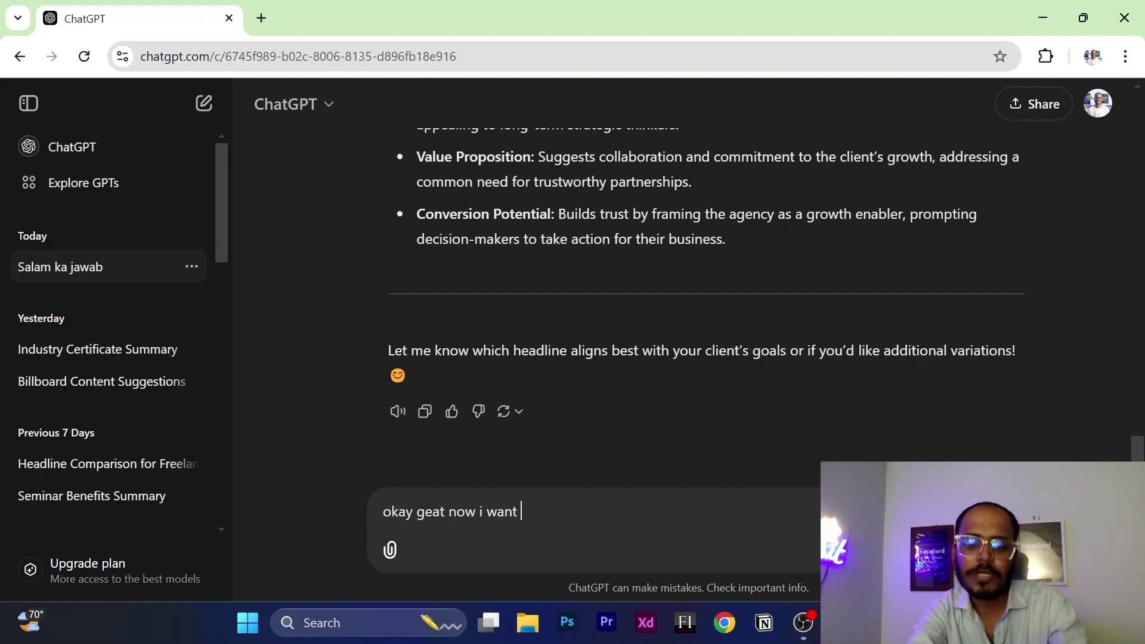
pyautogui.write('again 3 hea')
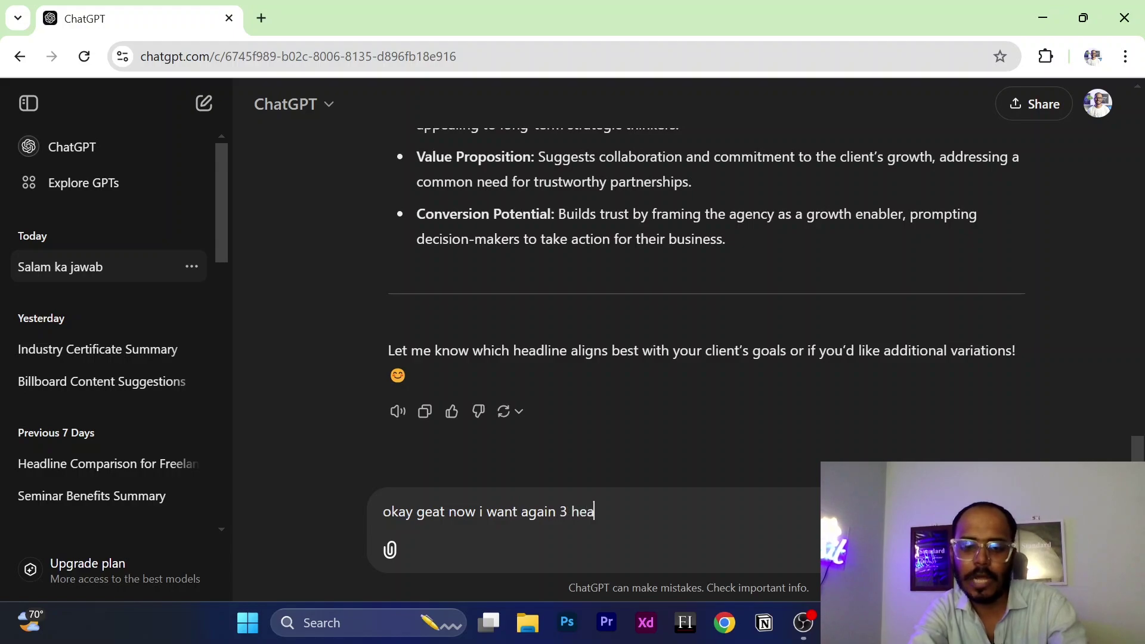
pyautogui.write('dlines but')
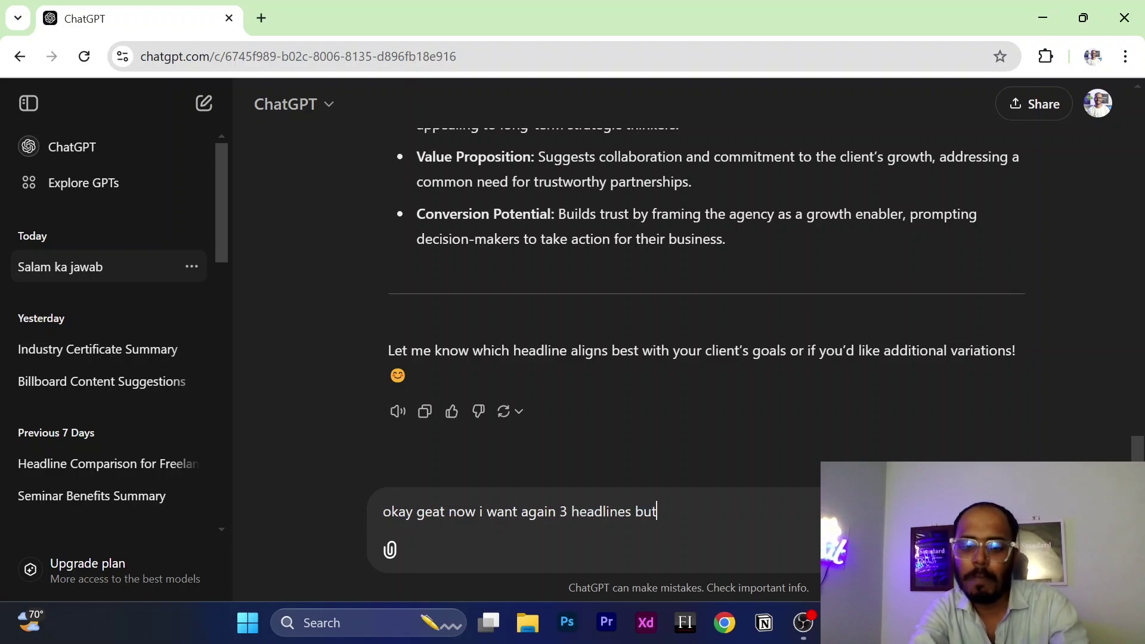
pyautogui.write(' in urdu')
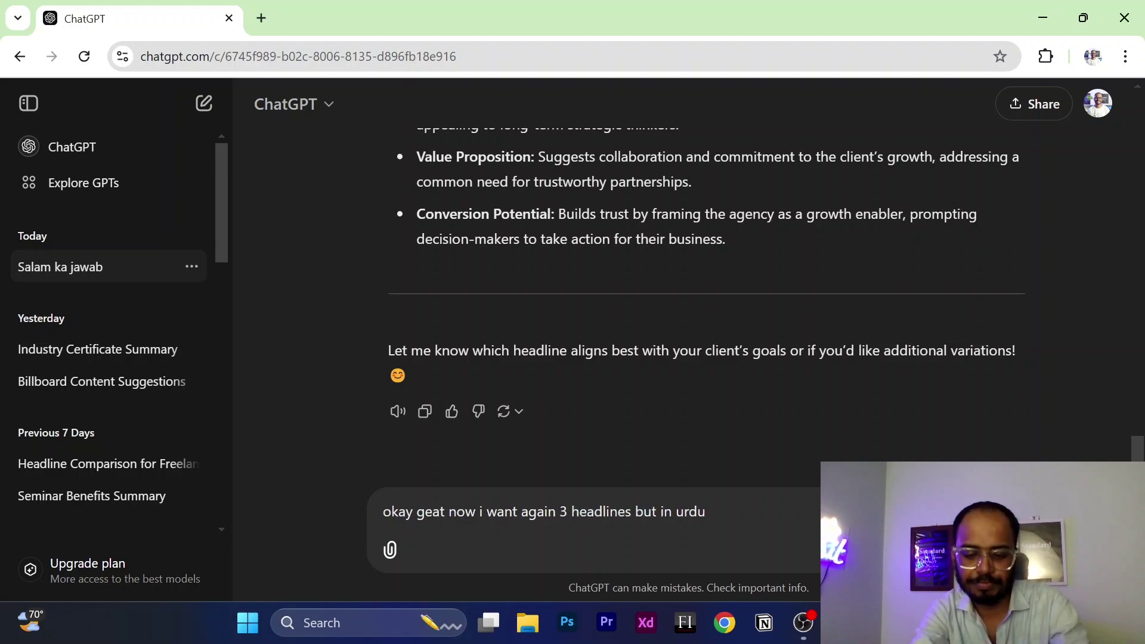
pyautogui.write('.')
pyautogui.press('Return')
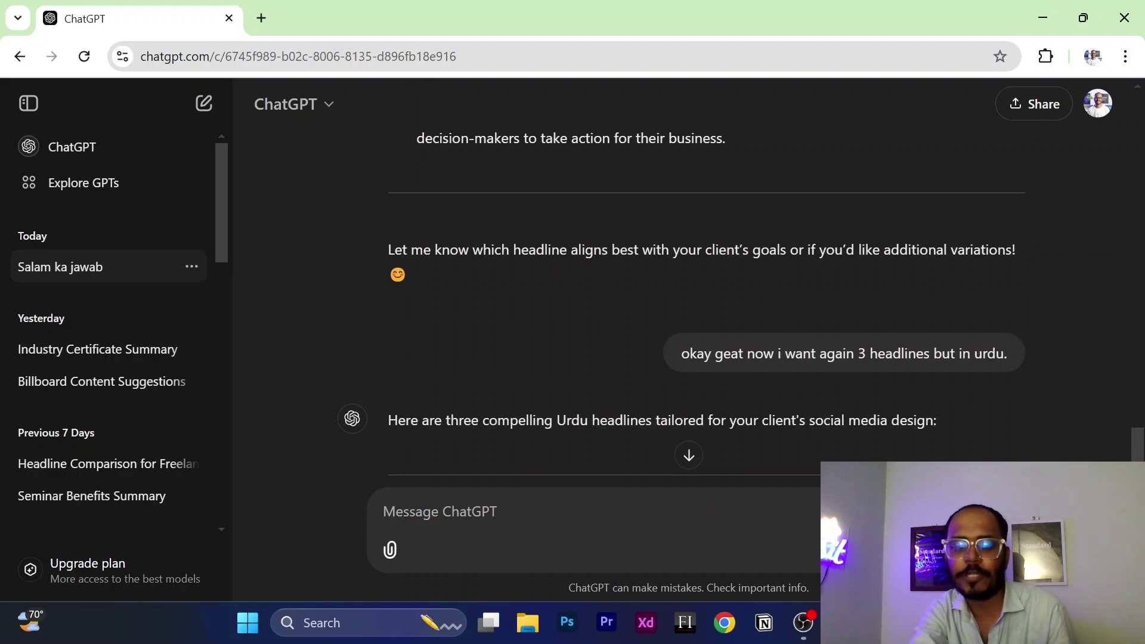
# Step: Scroll down through the Urdu headlines and their reasons, then back up toward earlier replies
pyautogui.scroll(-2, 815, 458)
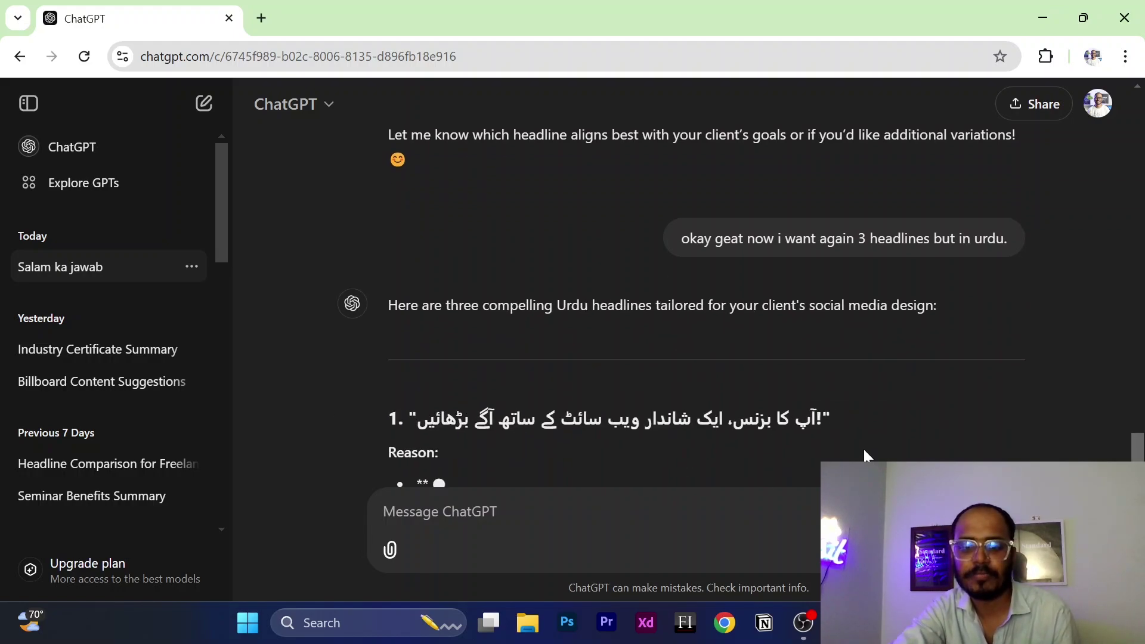
pyautogui.scroll(-1, 864, 447)
pyautogui.scroll(-1, 865, 455)
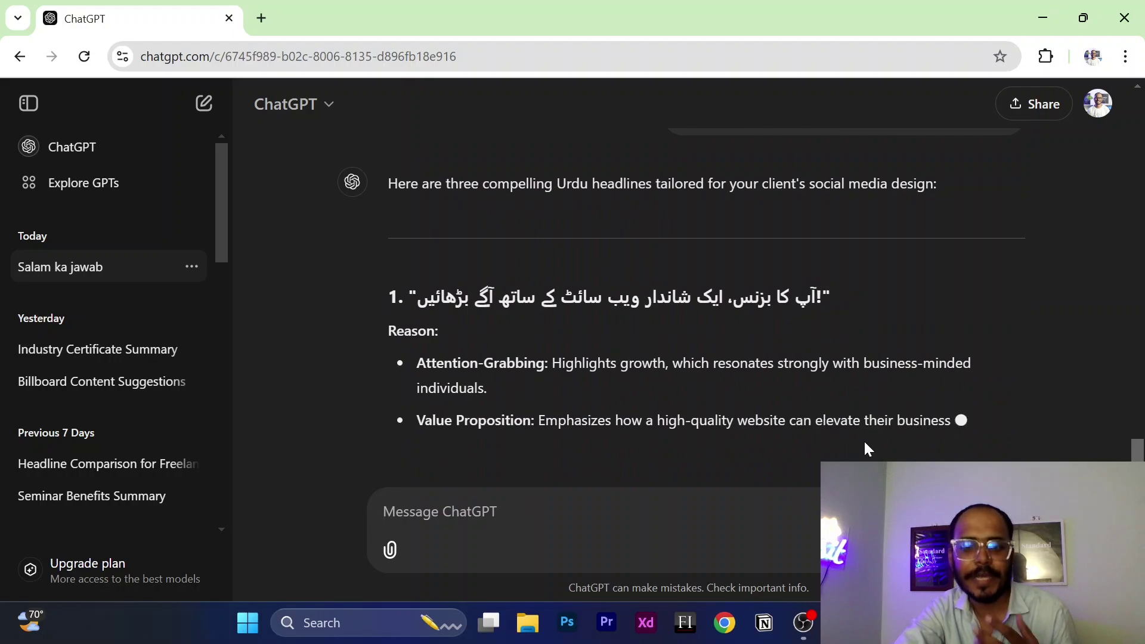
pyautogui.scroll(-3, 865, 456)
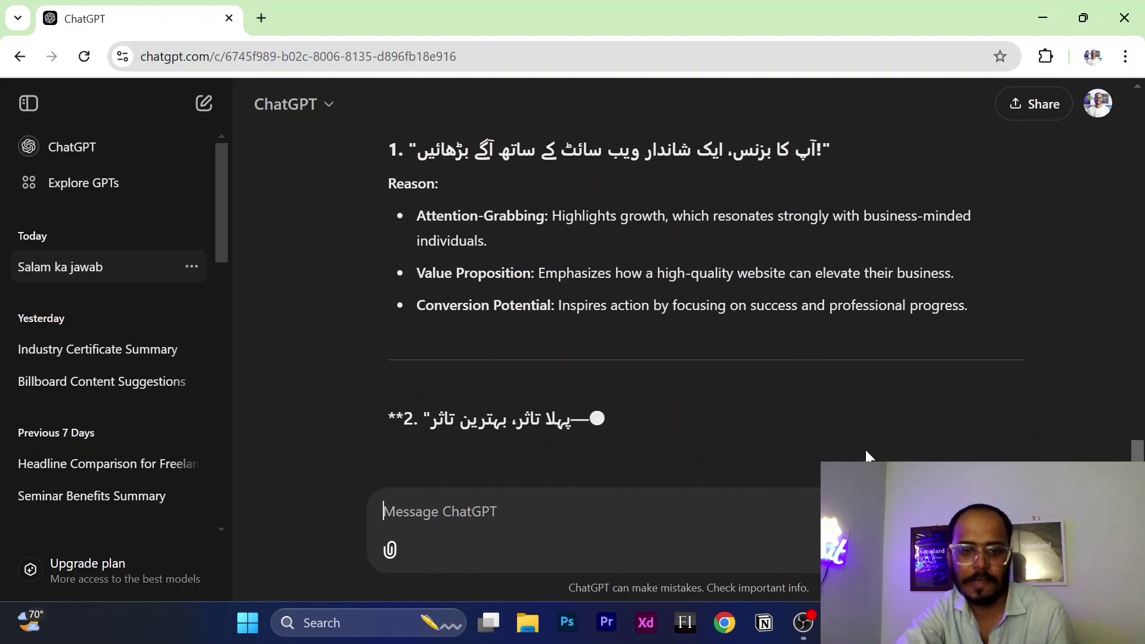
pyautogui.scroll(-1, 865, 450)
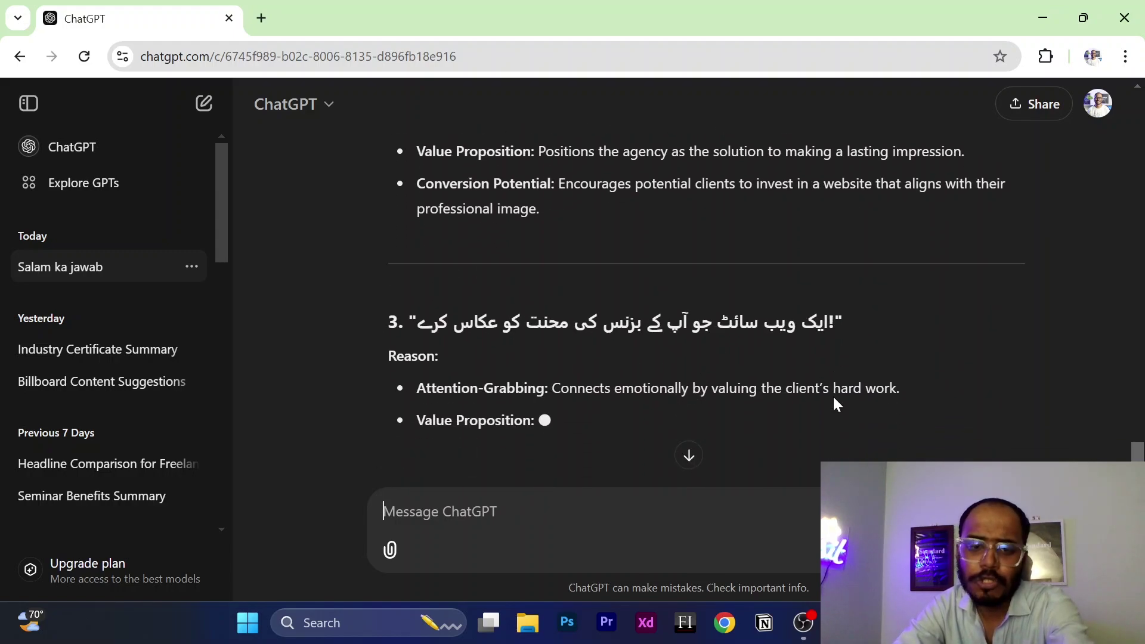
pyautogui.scroll(-2, 833, 394)
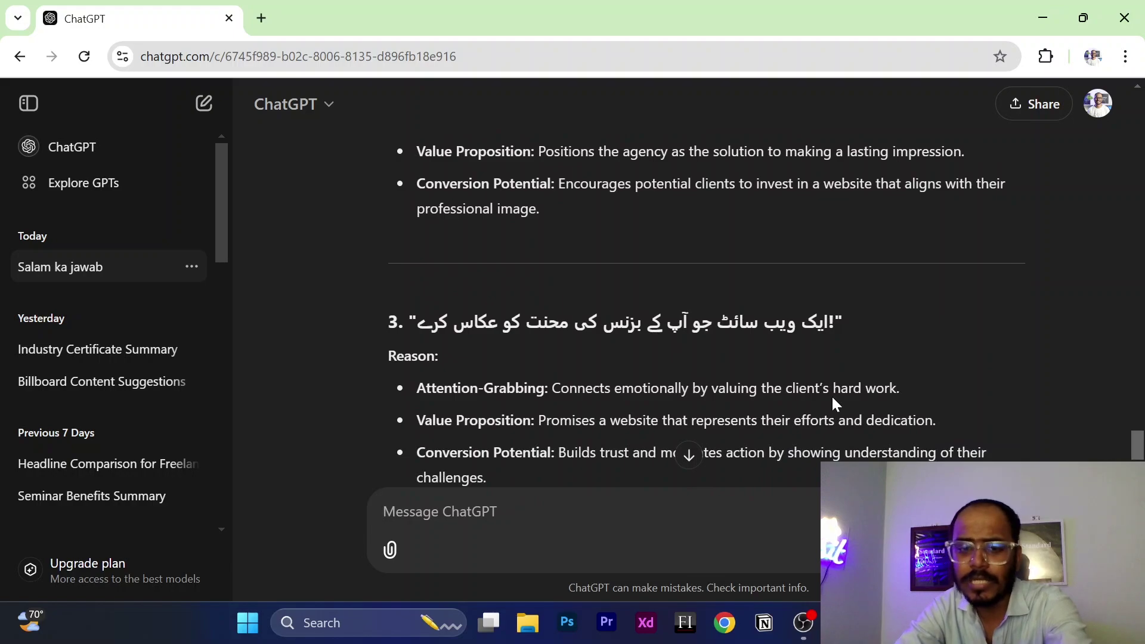
pyautogui.scroll(-3, 832, 403)
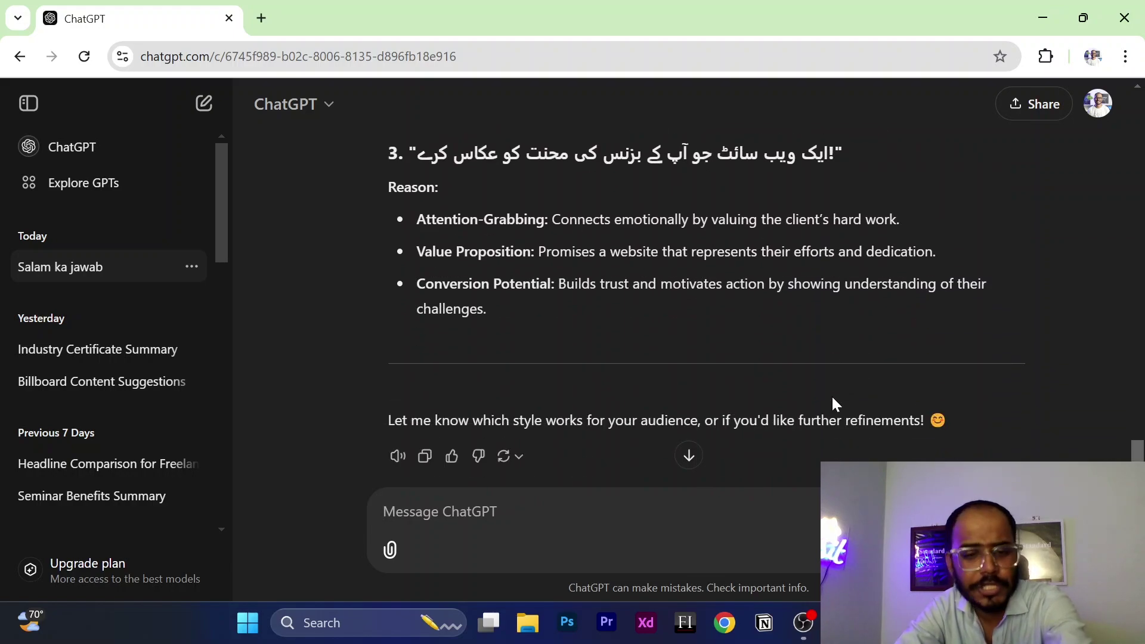
pyautogui.scroll(15, 834, 404)
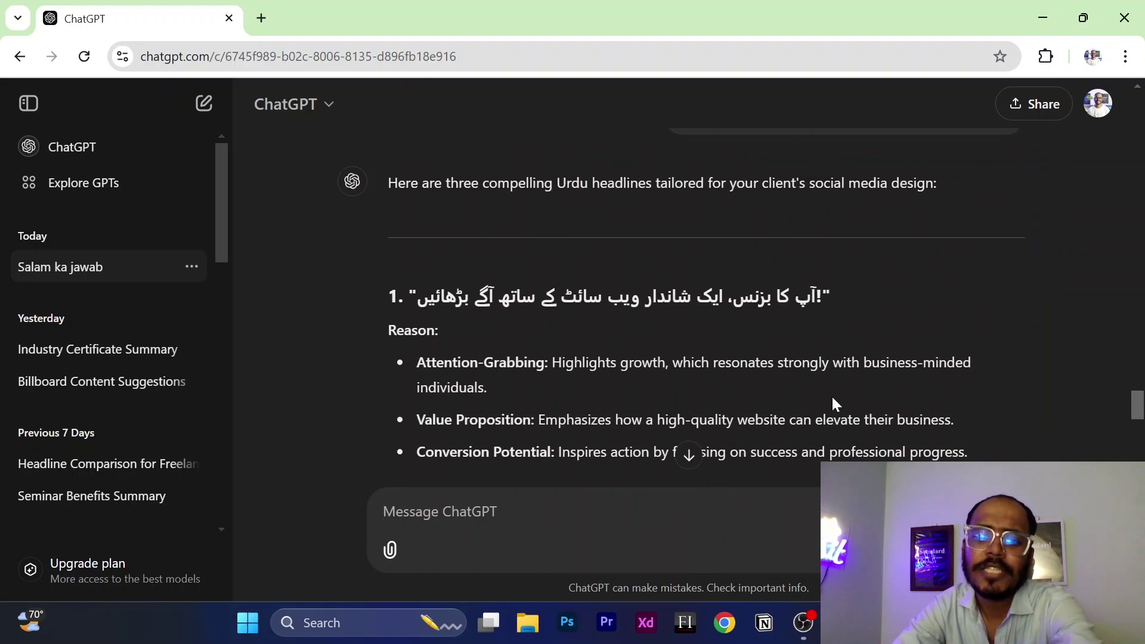
pyautogui.scroll(3, 834, 404)
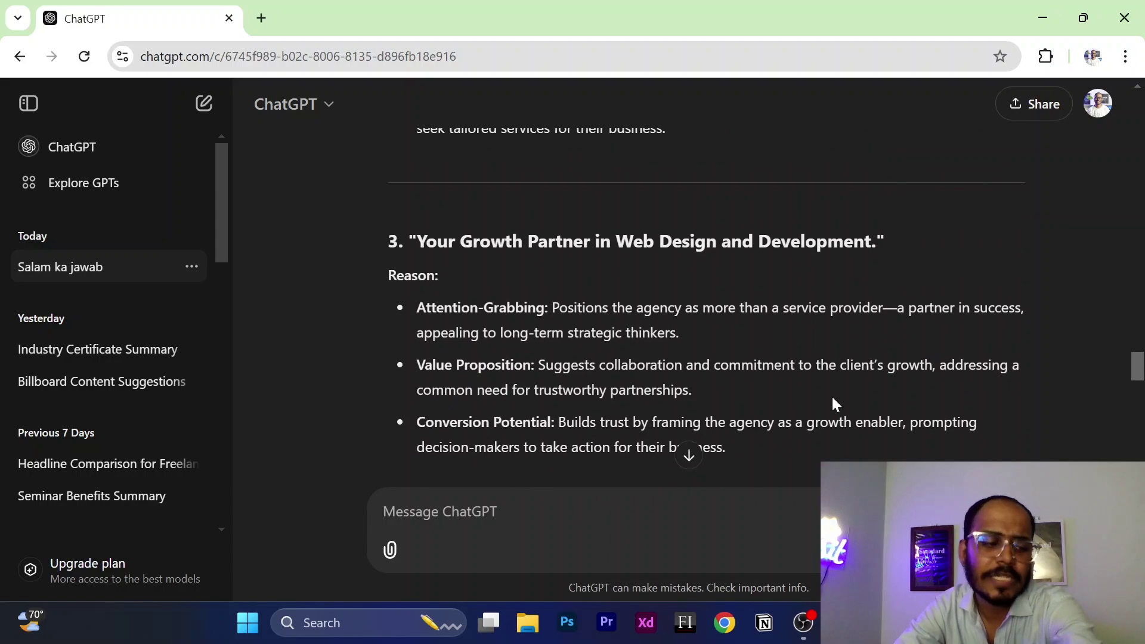